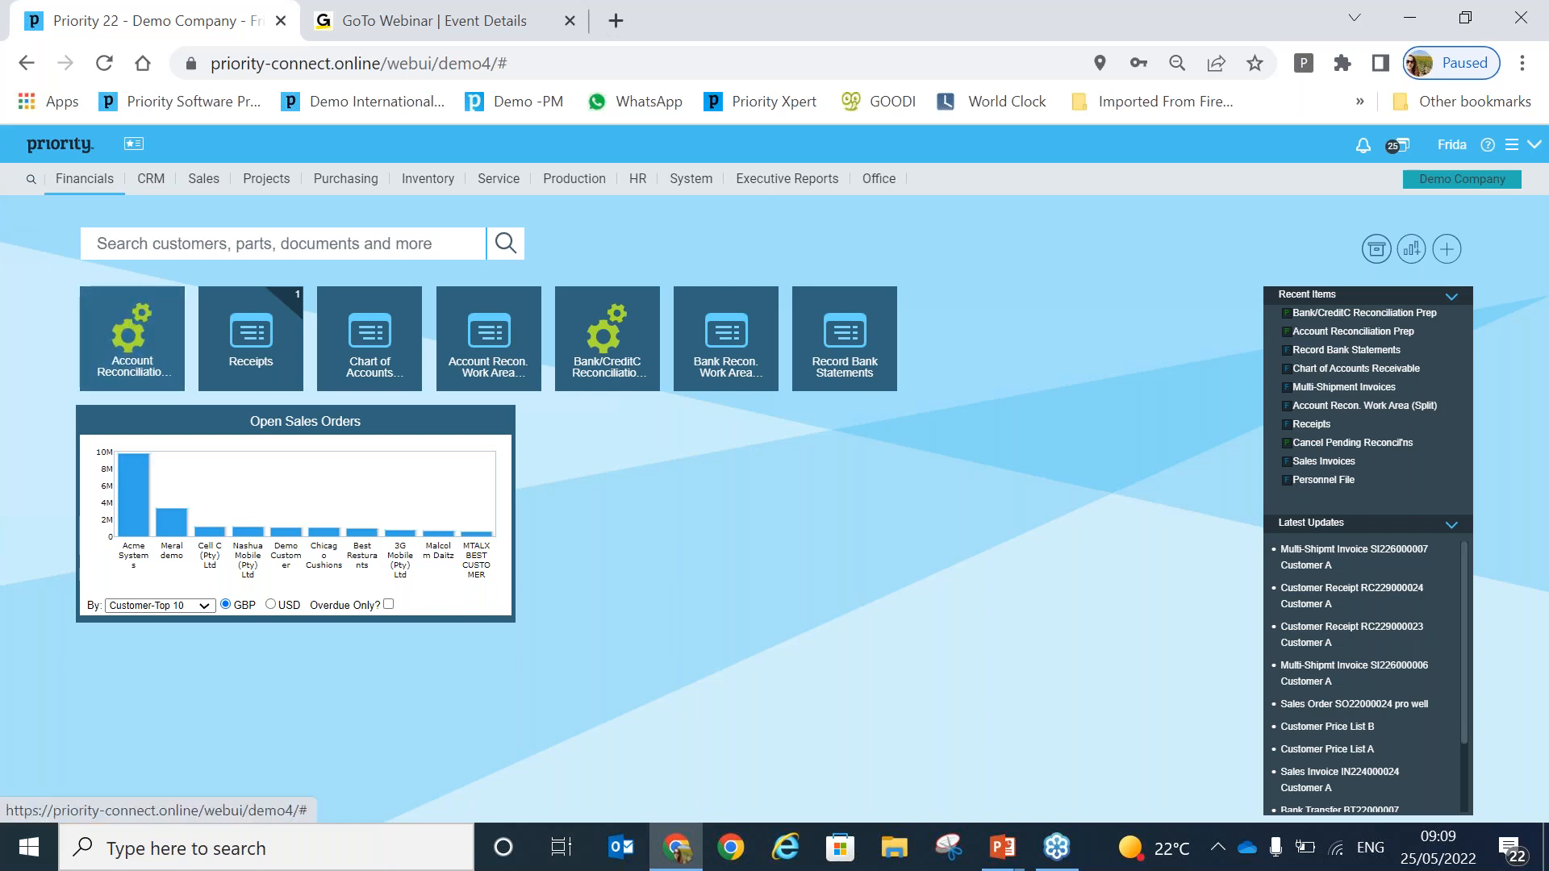
Run the account reconciliation preparation for the A/R Ledger, loading the accounts Customer, Customer A and Customer for Currency Rate
click(131, 345)
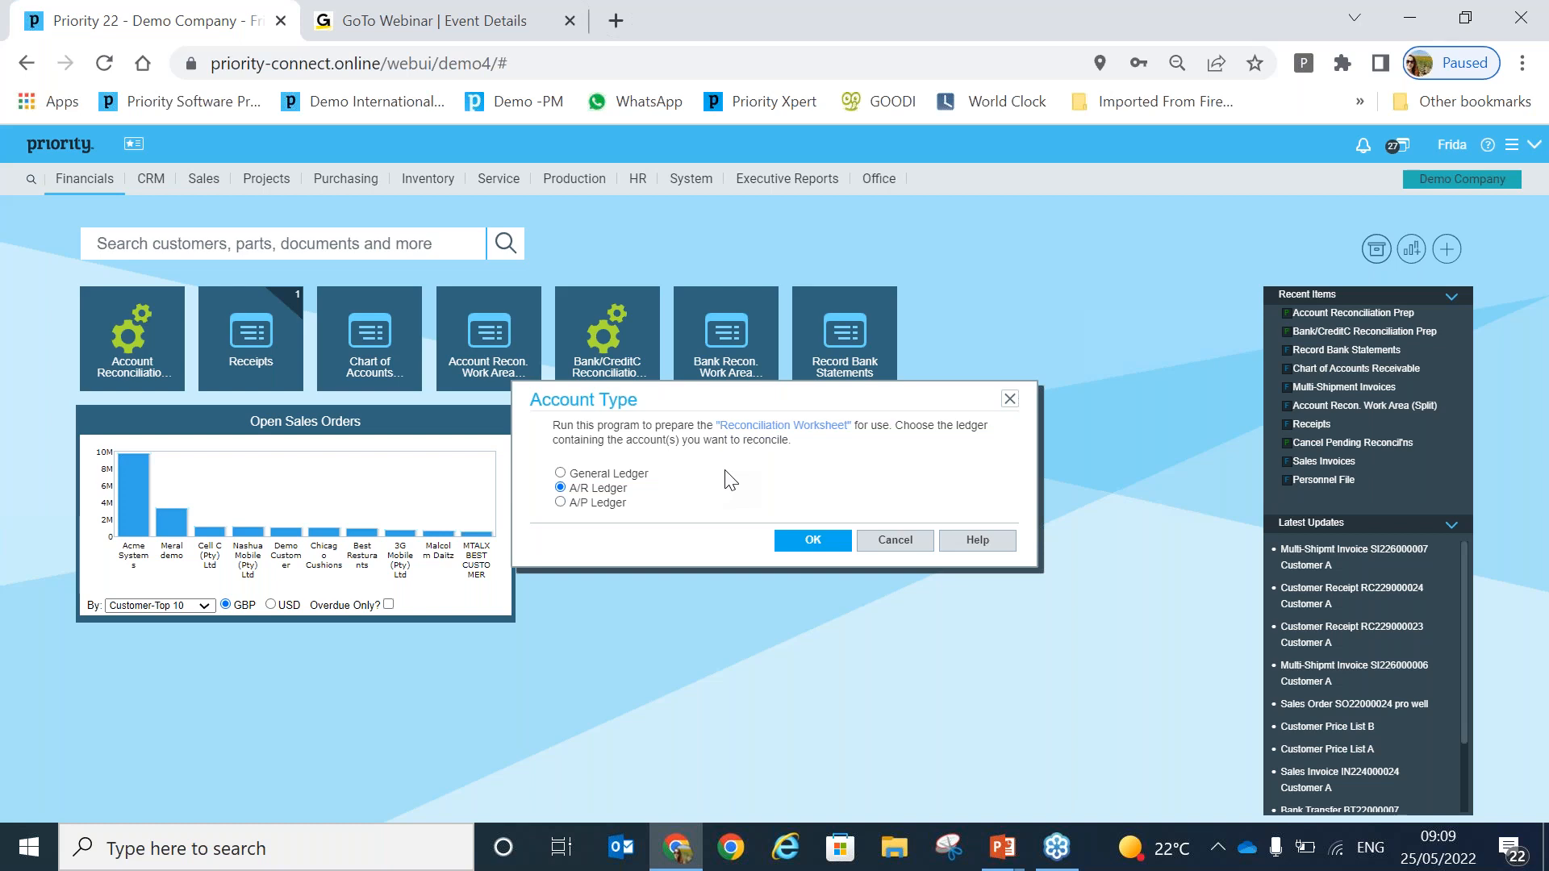
click(808, 540)
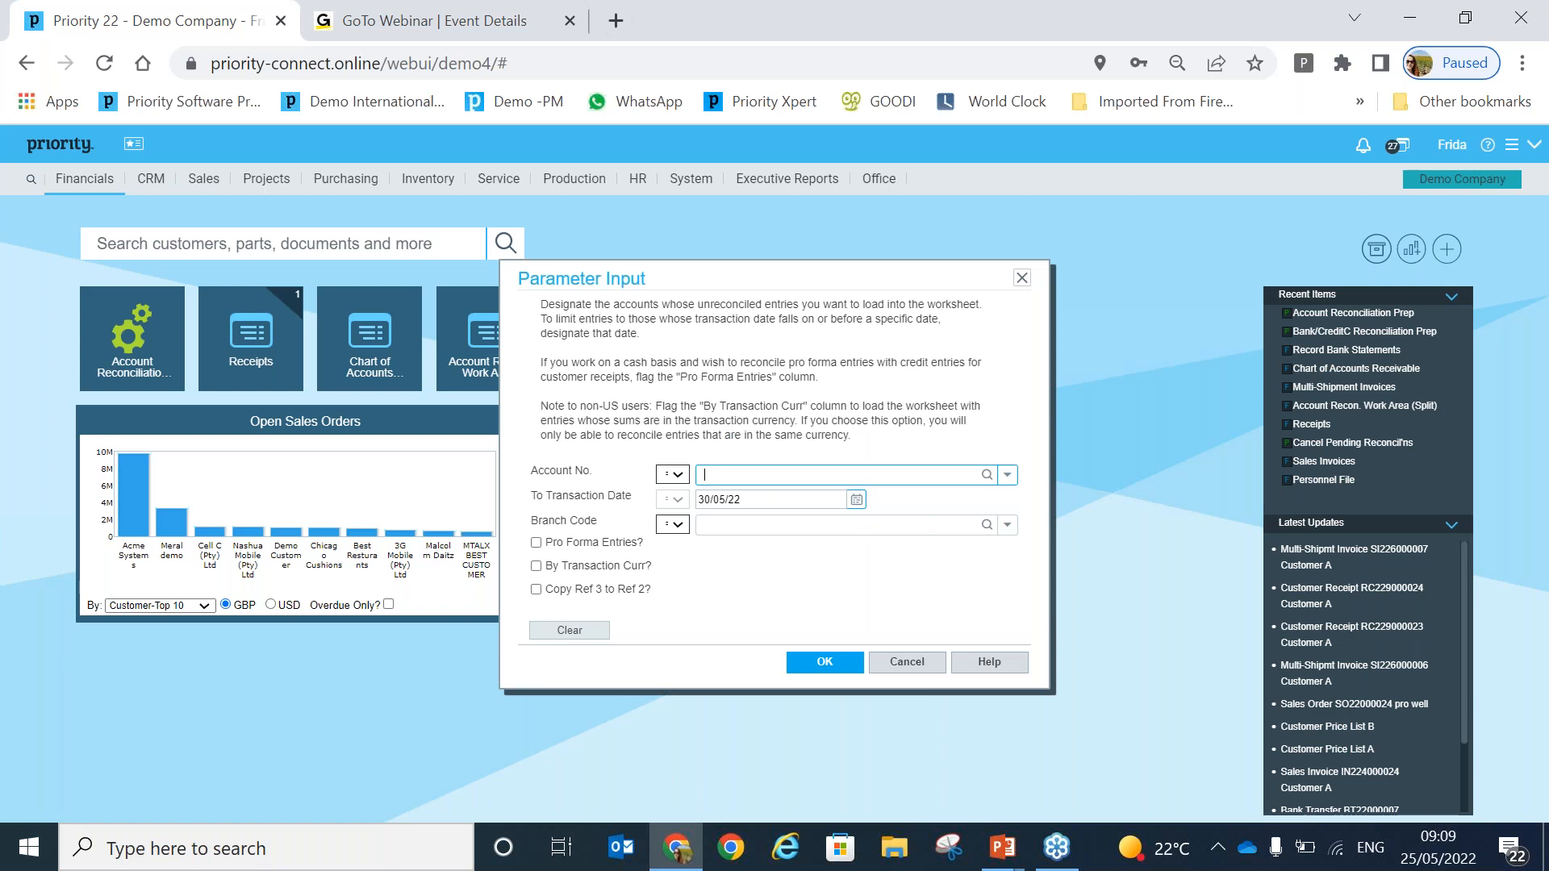
click(1009, 482)
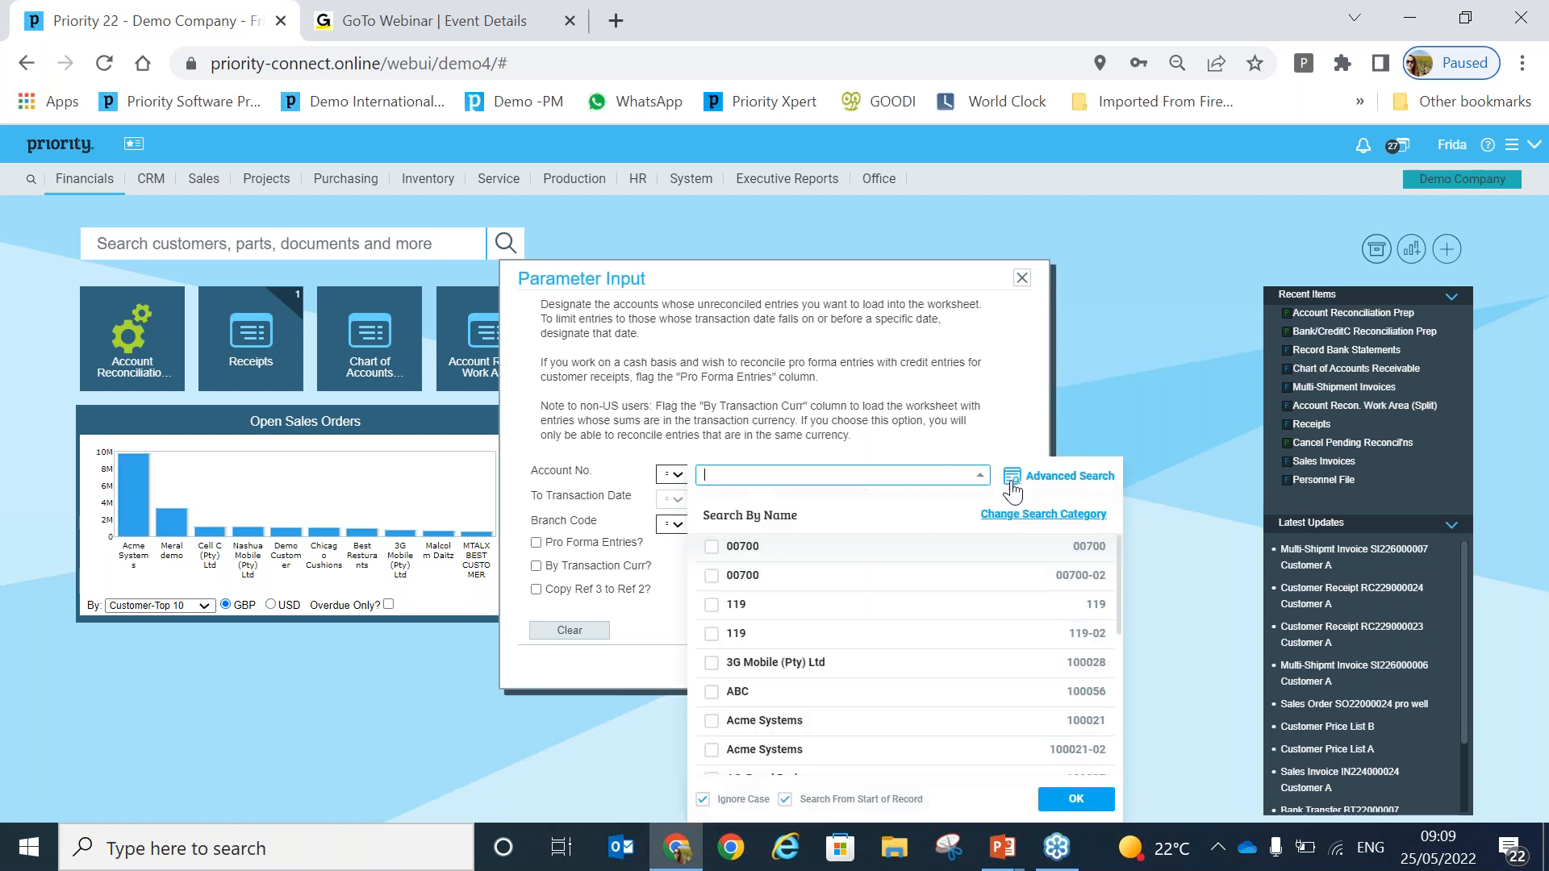
text(customer)
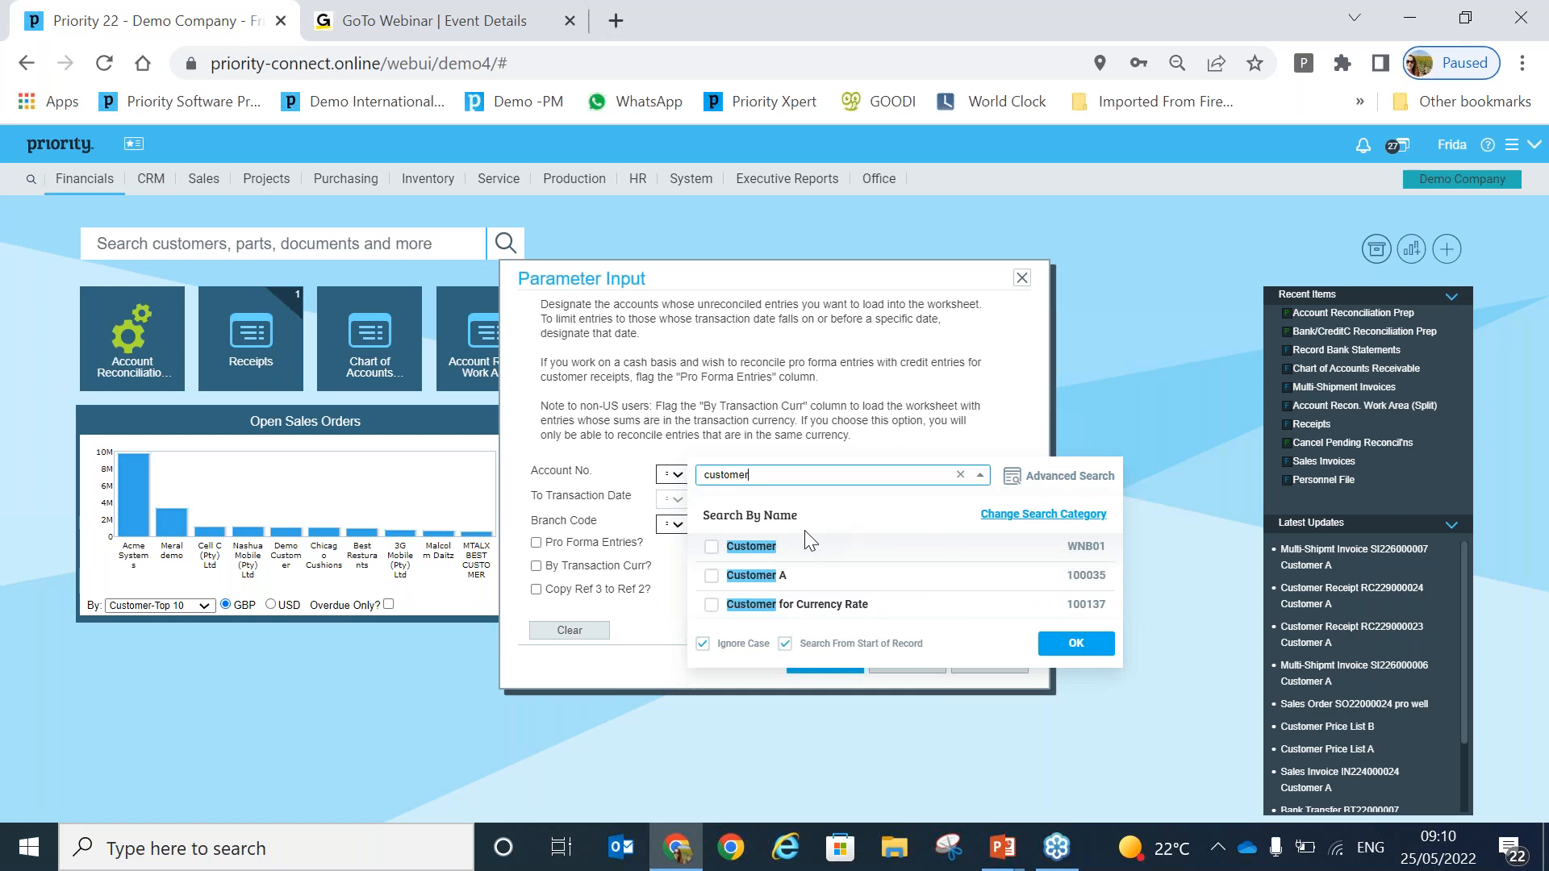
click(711, 548)
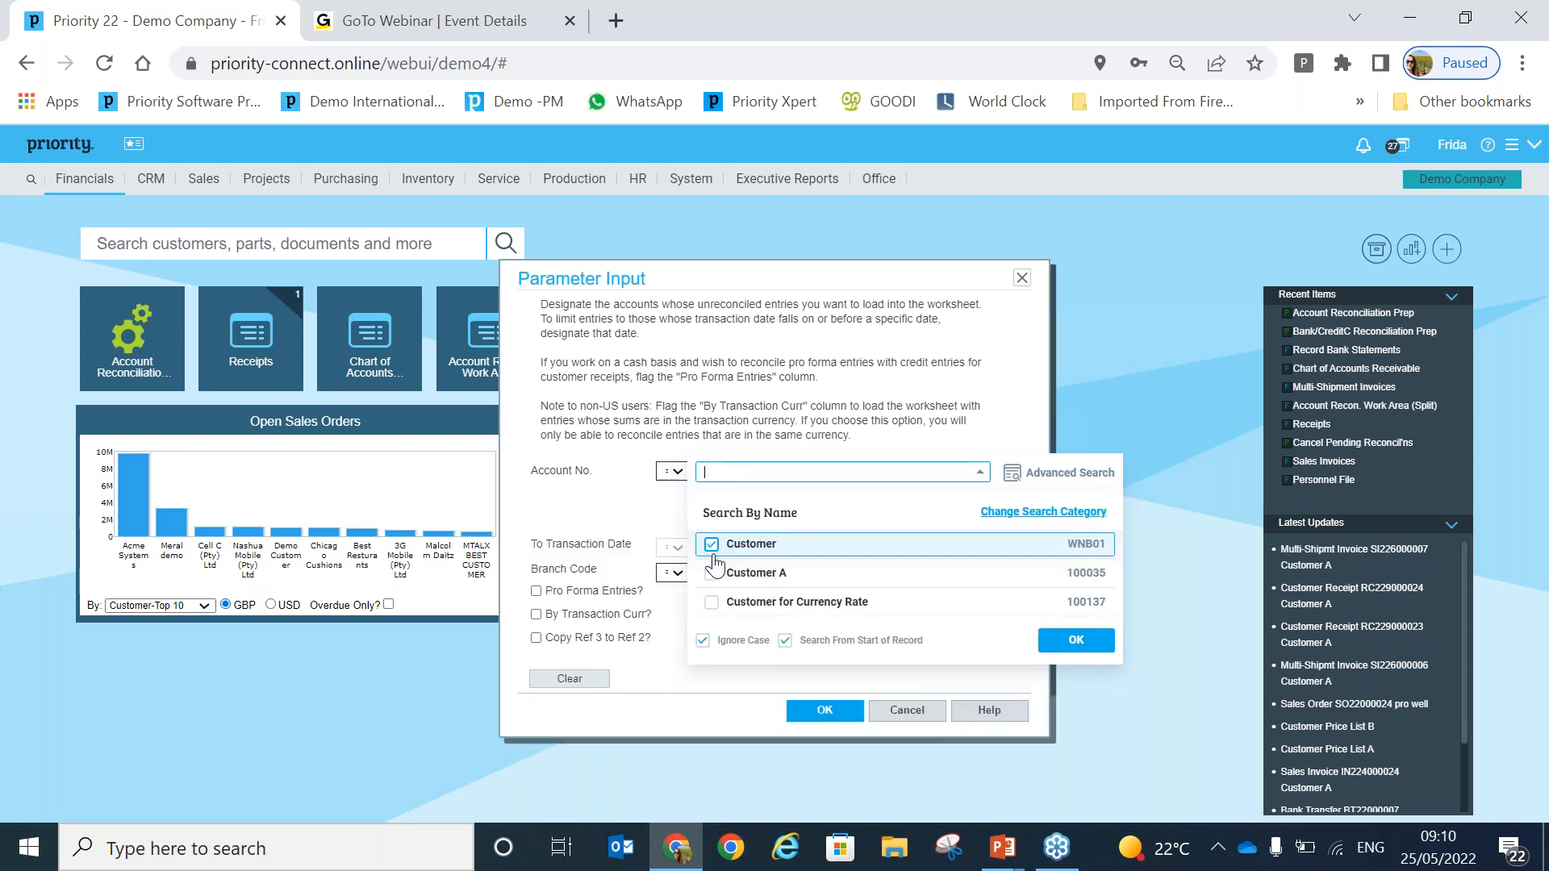
click(712, 574)
click(711, 604)
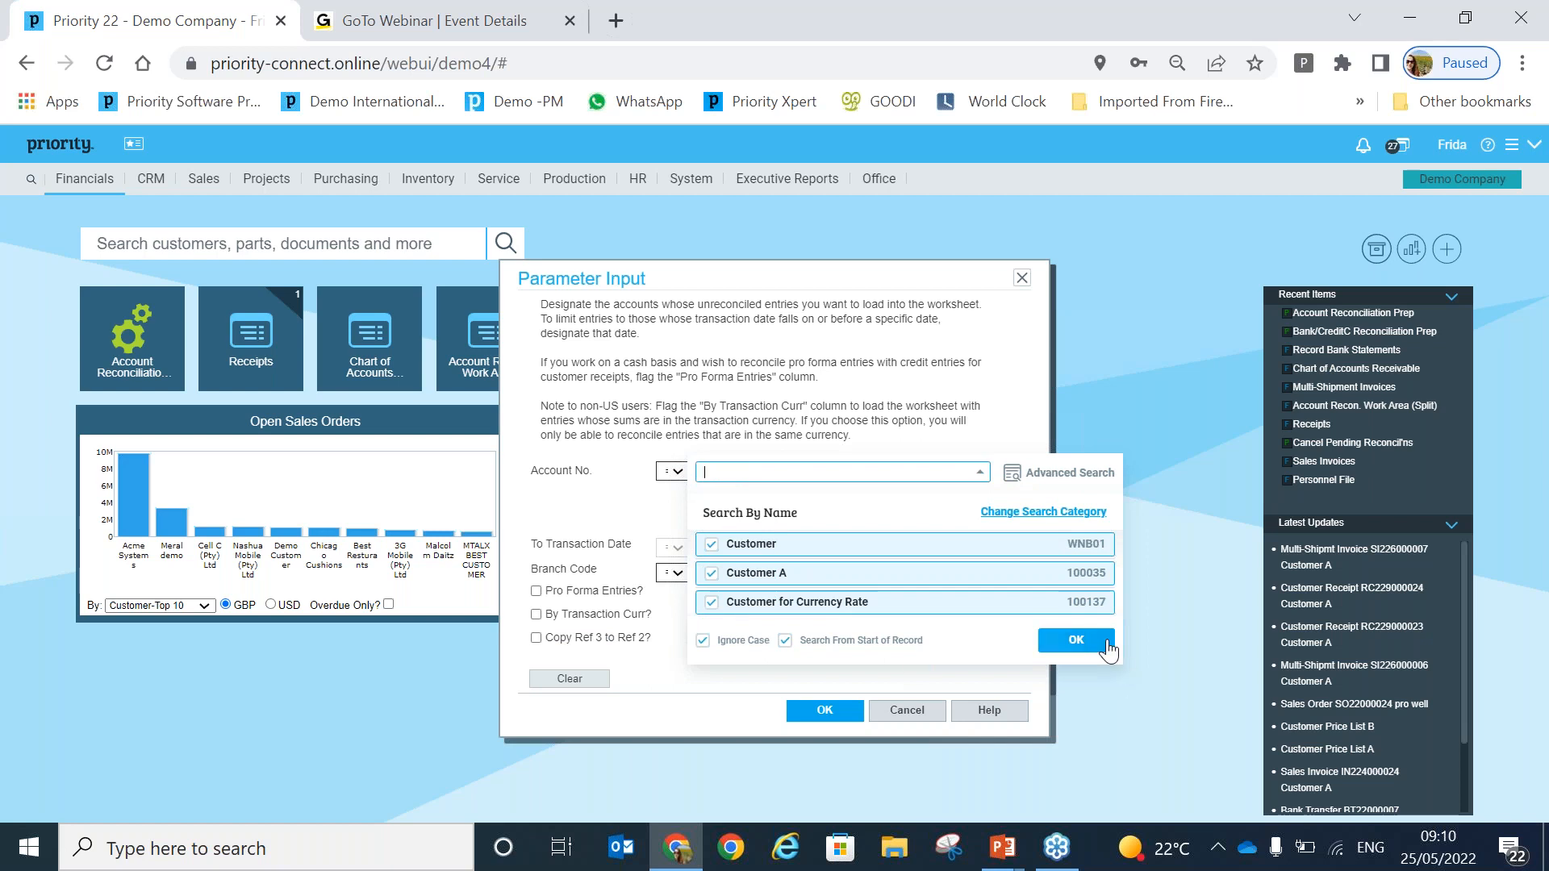
click(1104, 645)
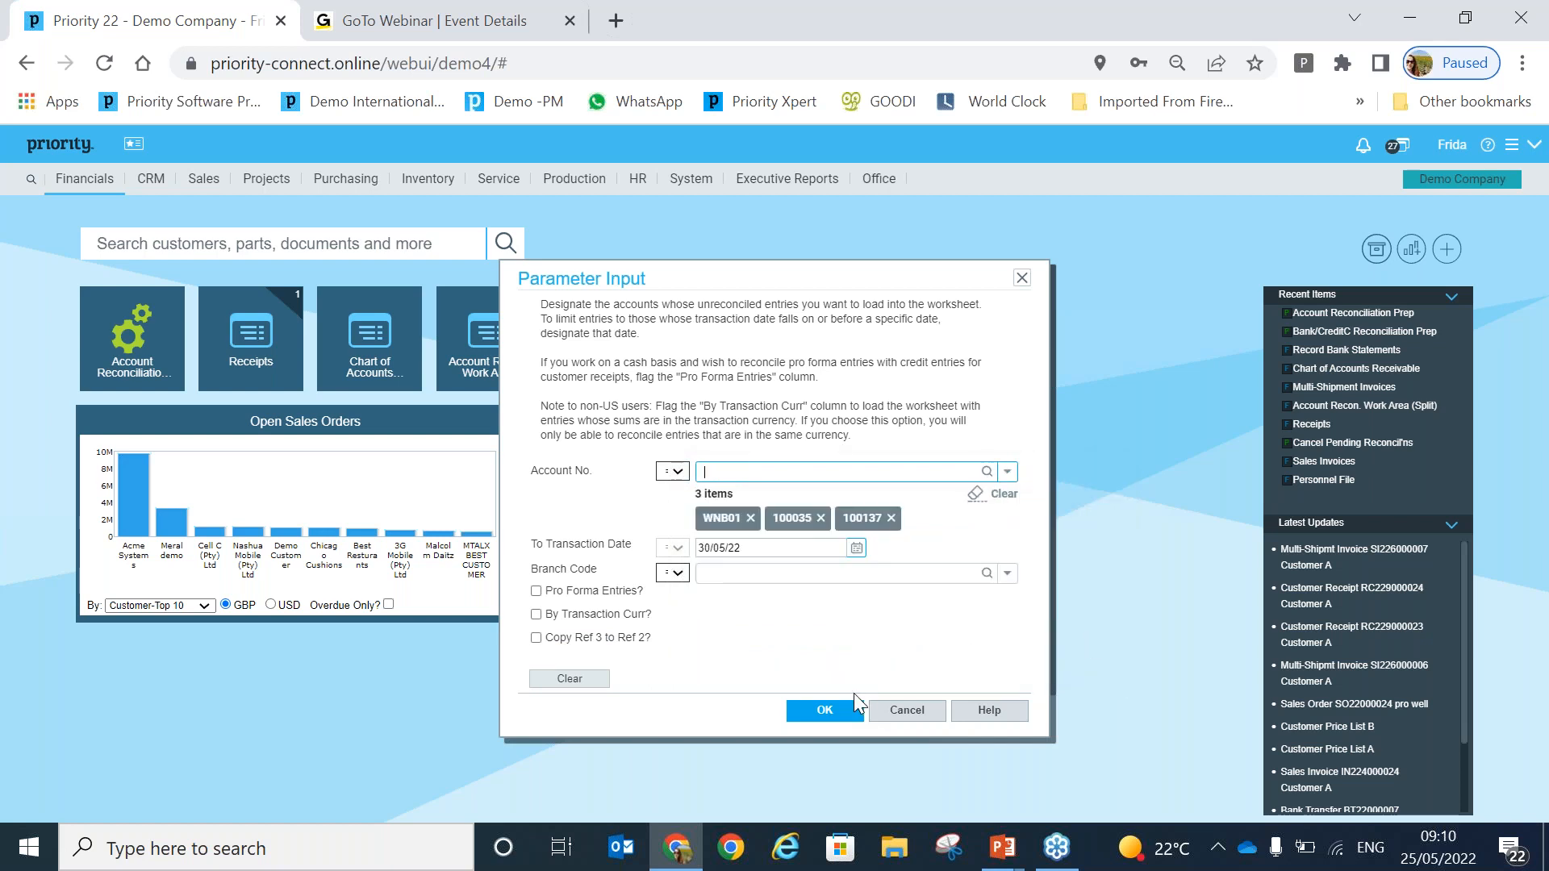
click(826, 718)
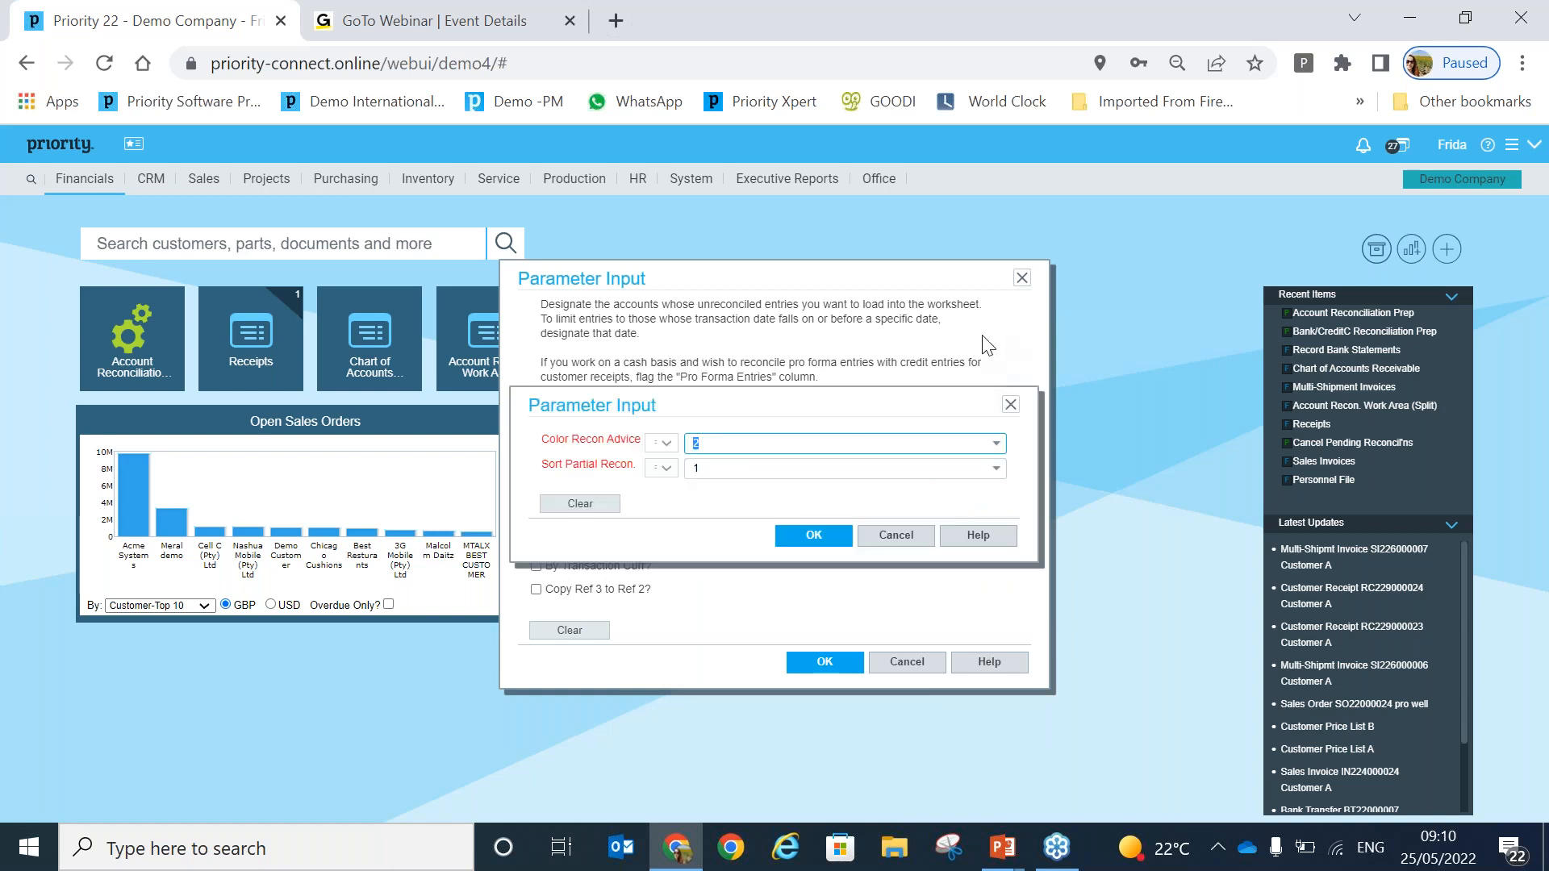
click(1022, 278)
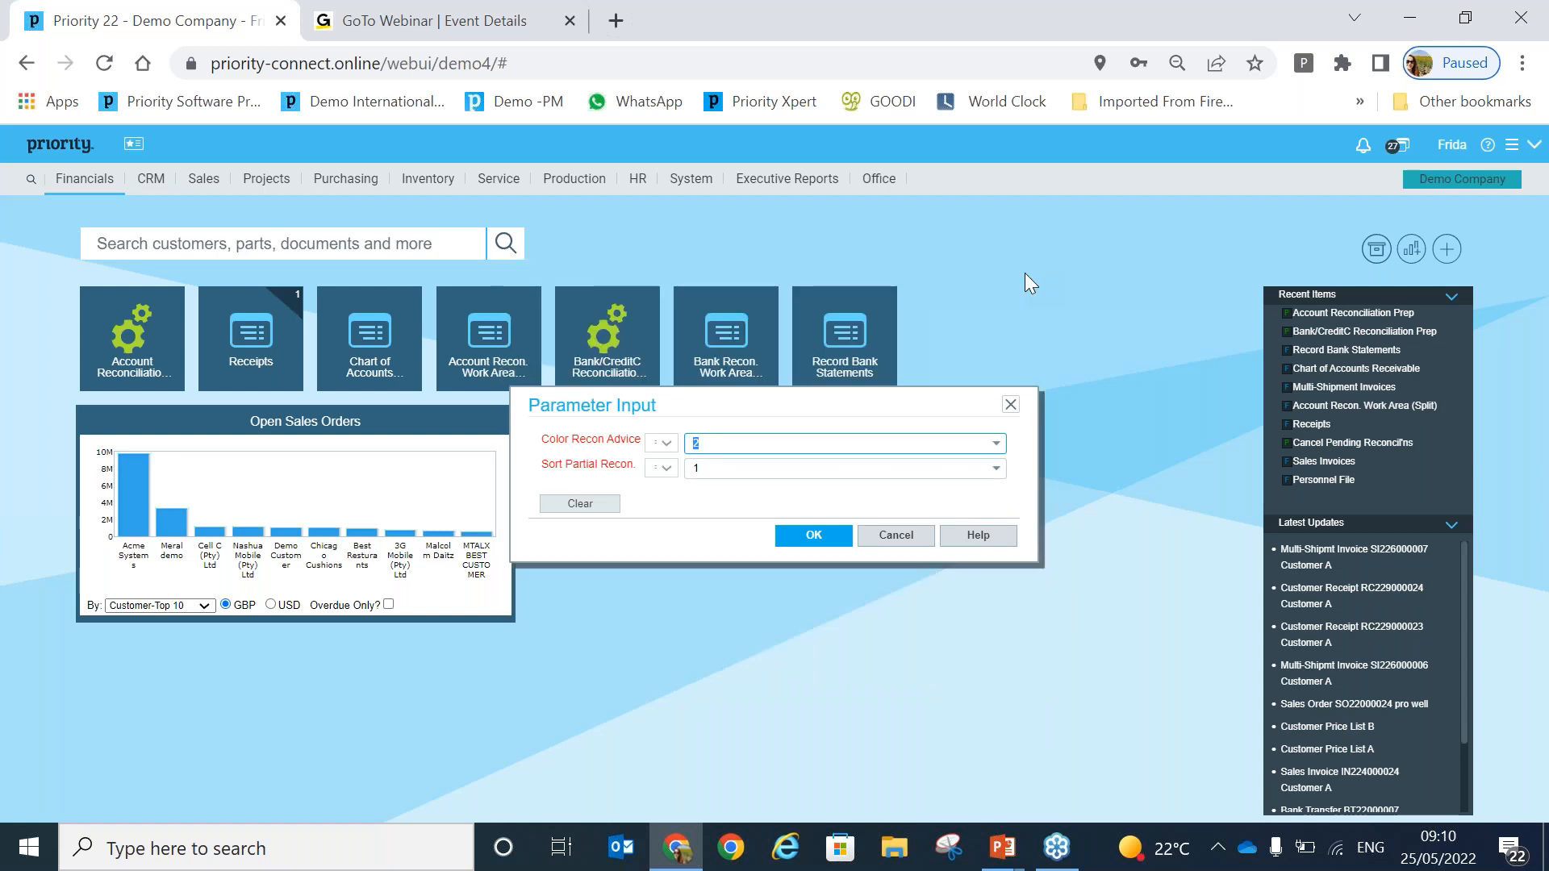
Prepare the reconciliation entries with Color Recon Advice 2 (display all types) and Sort Partial Recon. 1 (partial reconciliations above unreconciled entries)
click(997, 445)
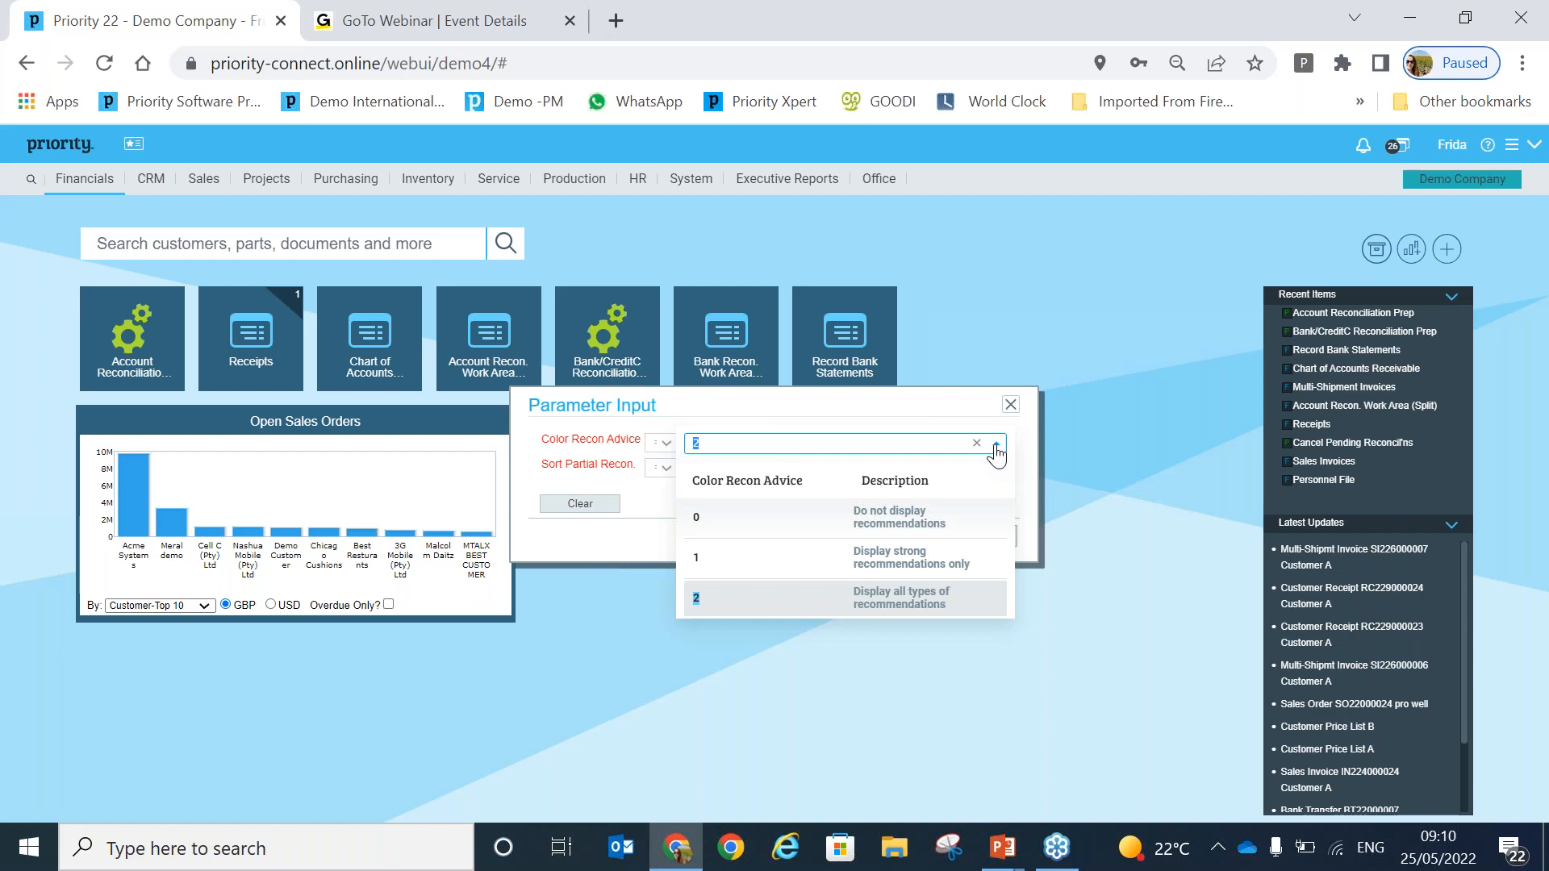
click(892, 600)
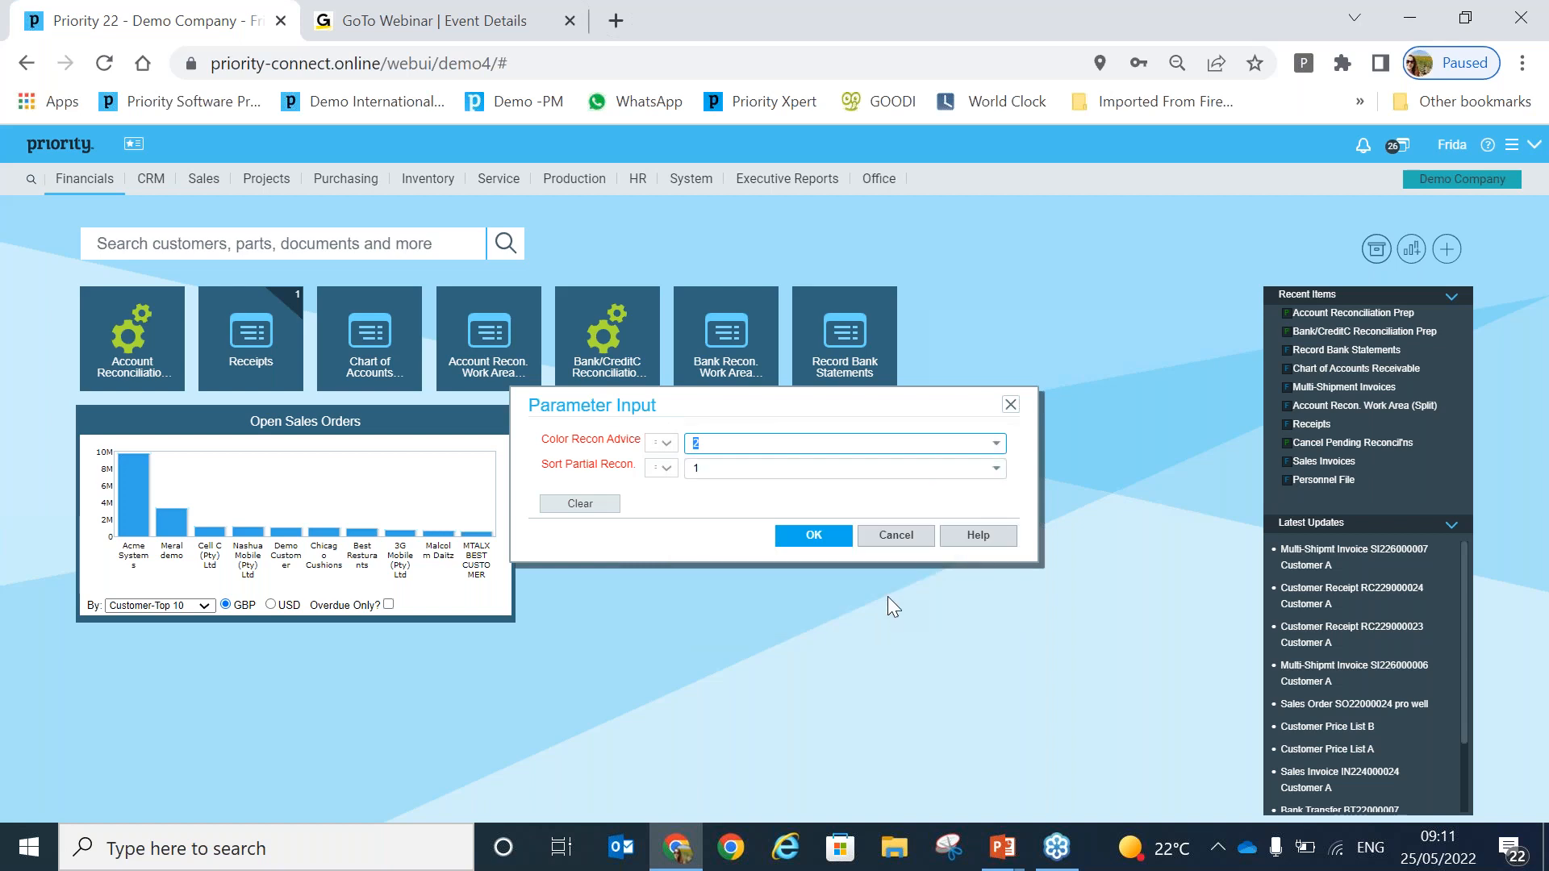
click(780, 469)
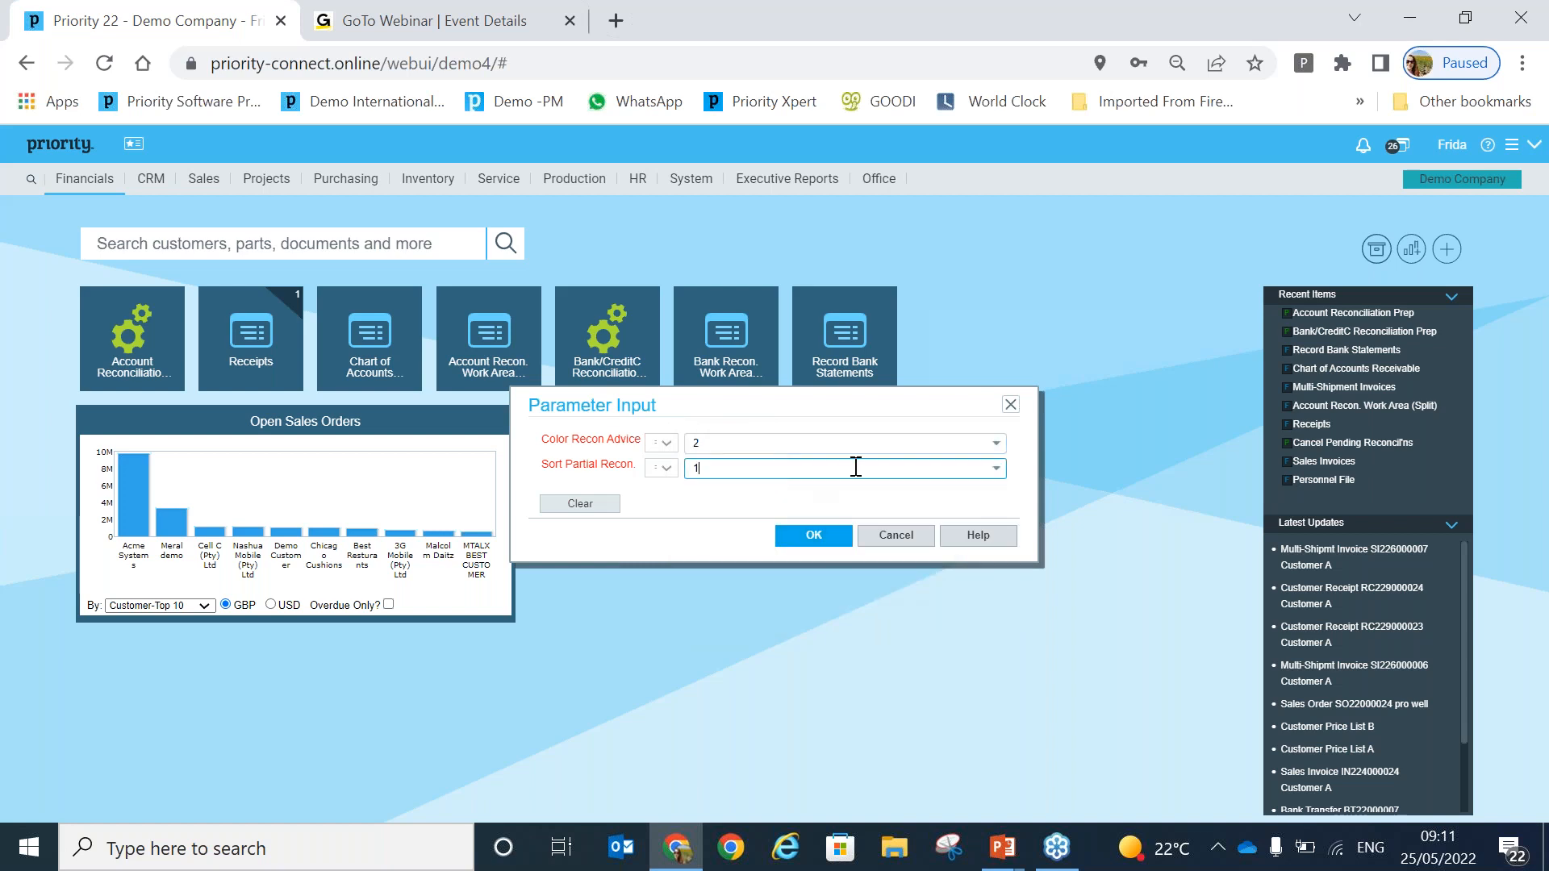
click(998, 469)
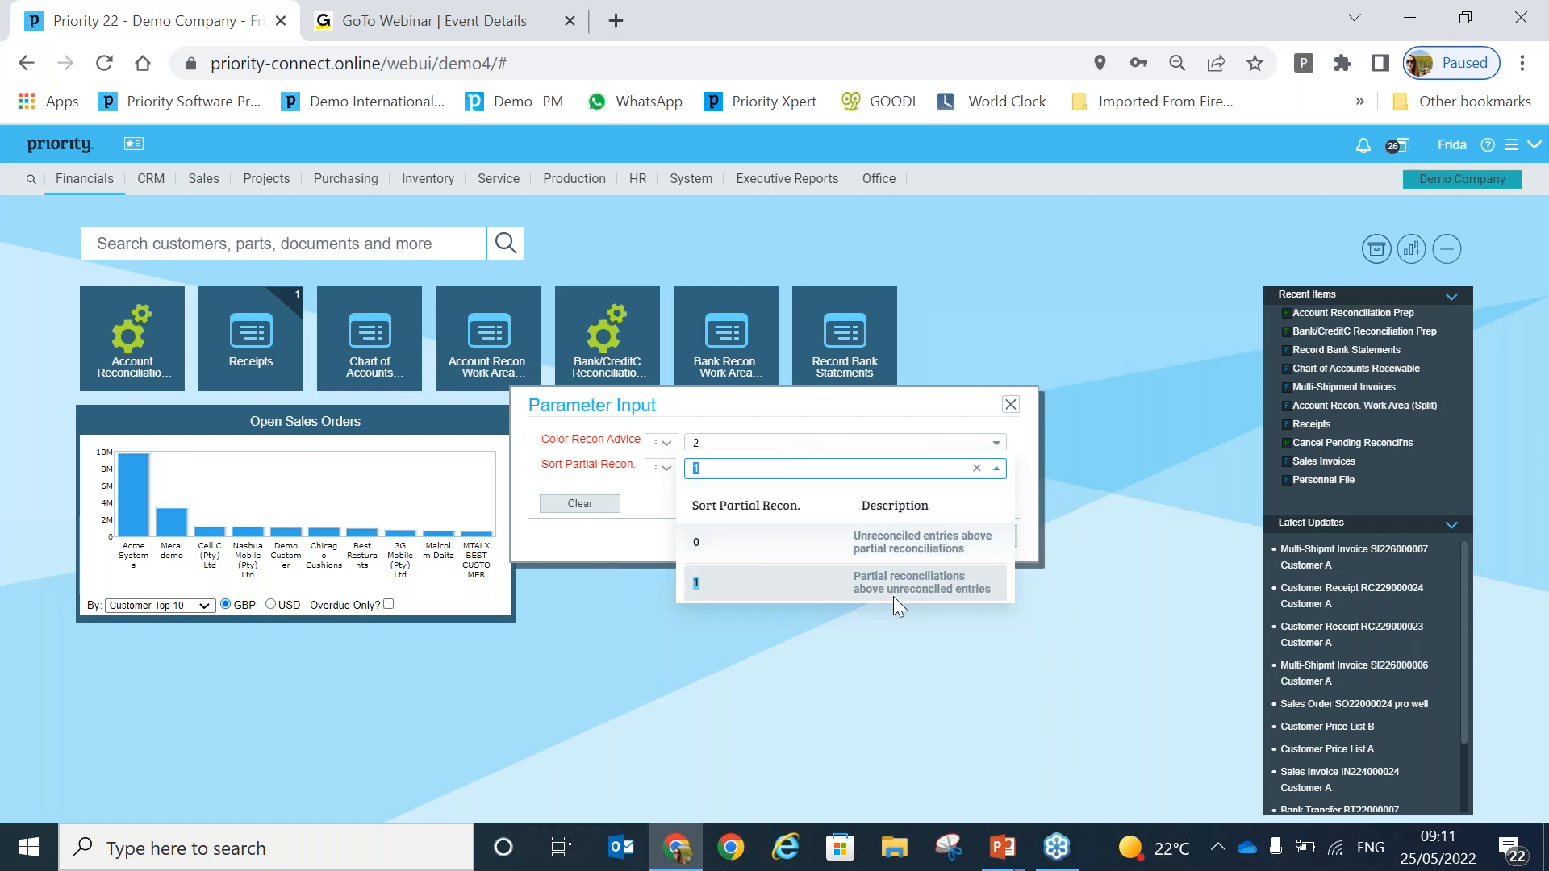
click(874, 584)
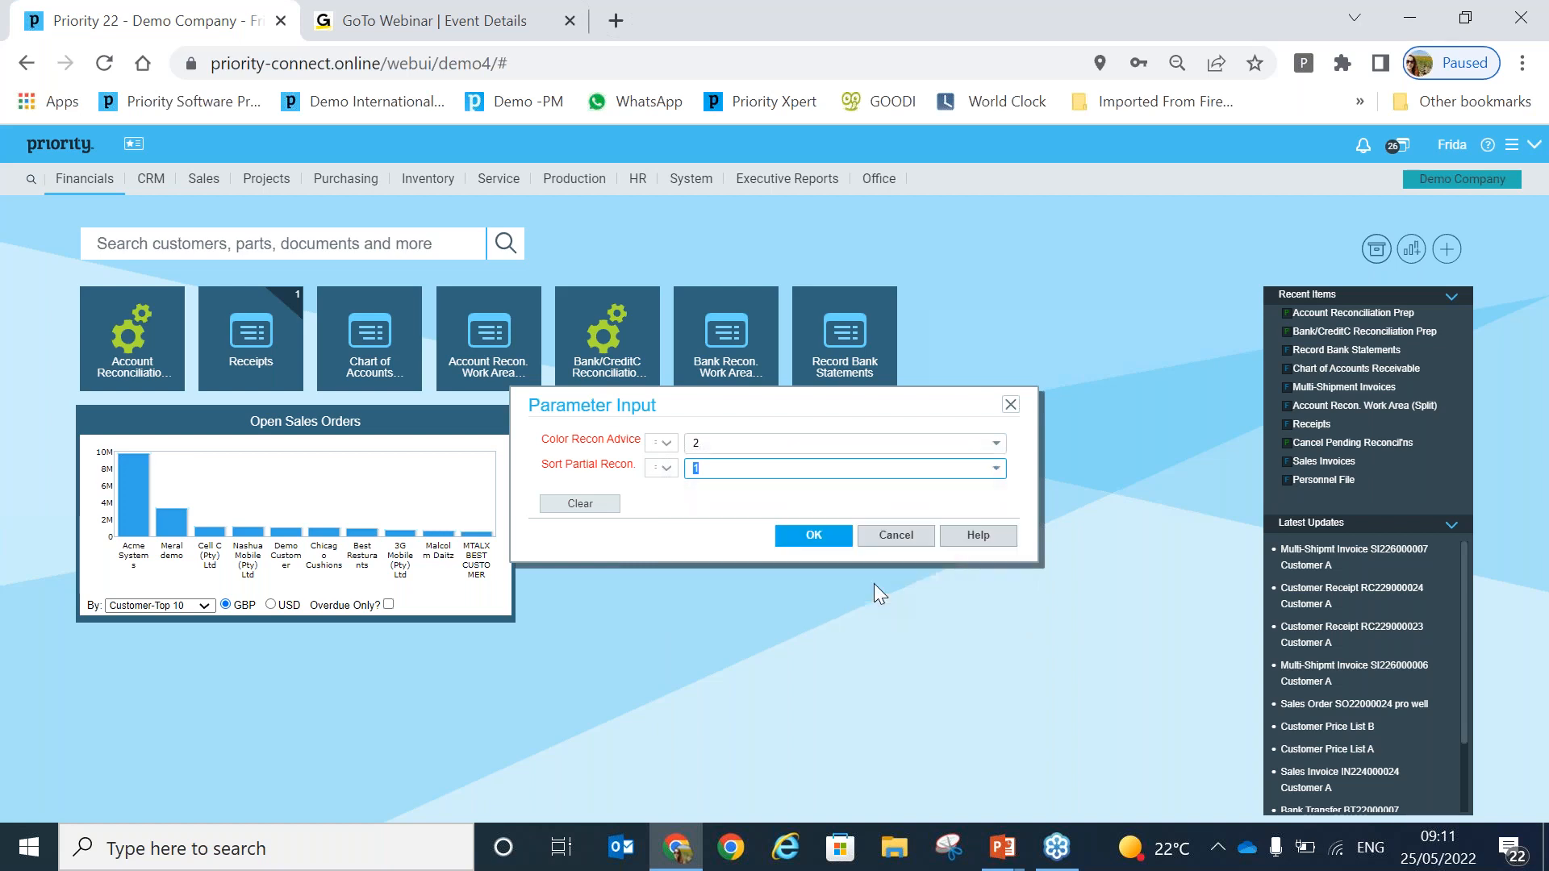
click(810, 539)
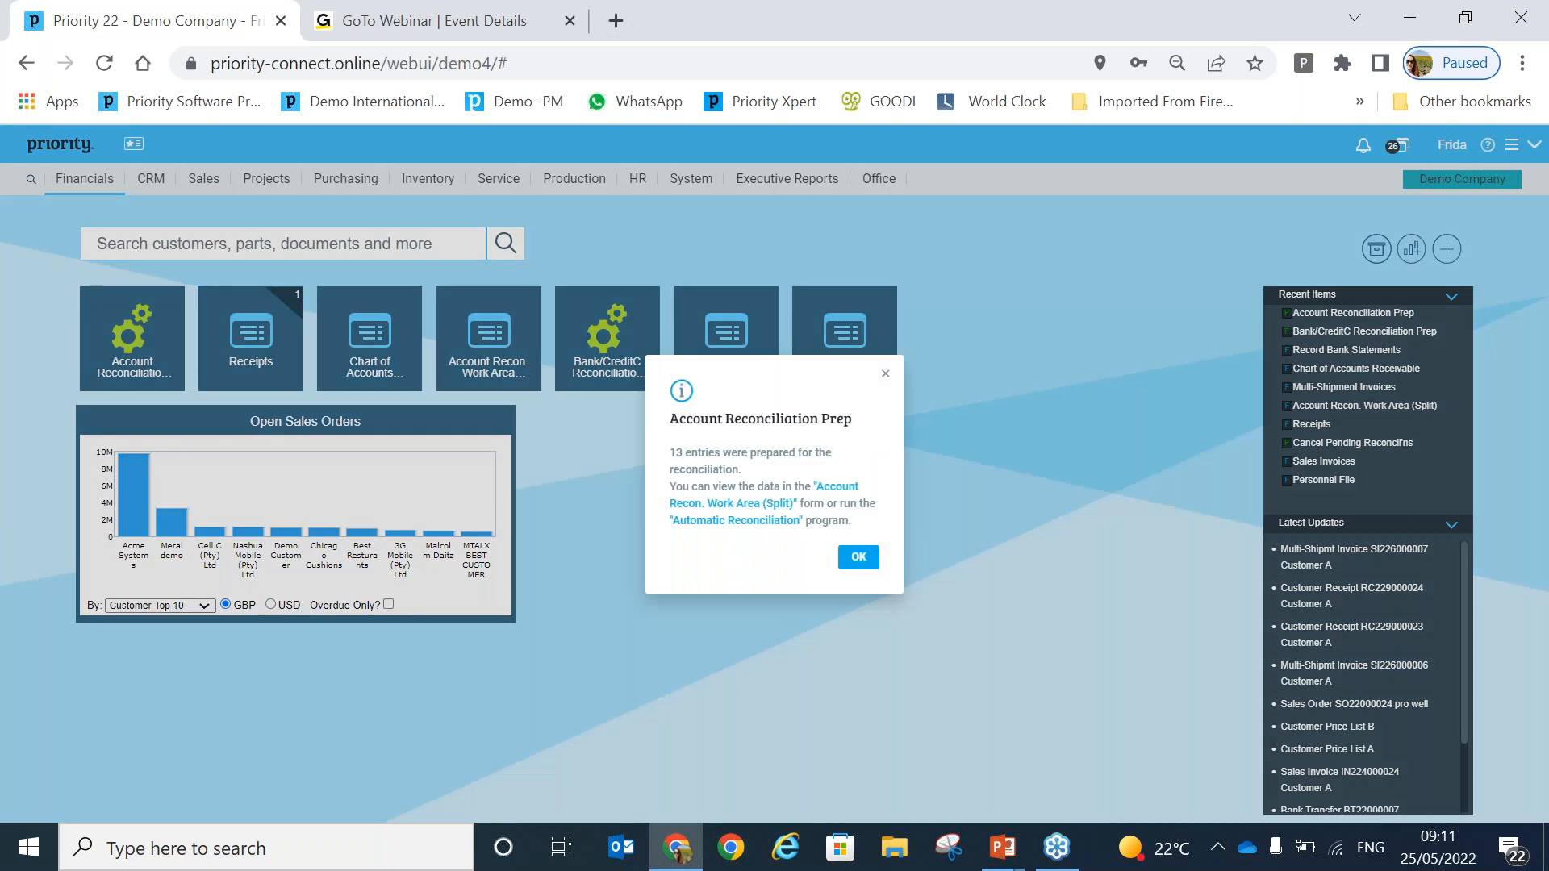
Open the Account Recon. Work Area (Split) for the prepared entries and look over its form settings options
click(830, 497)
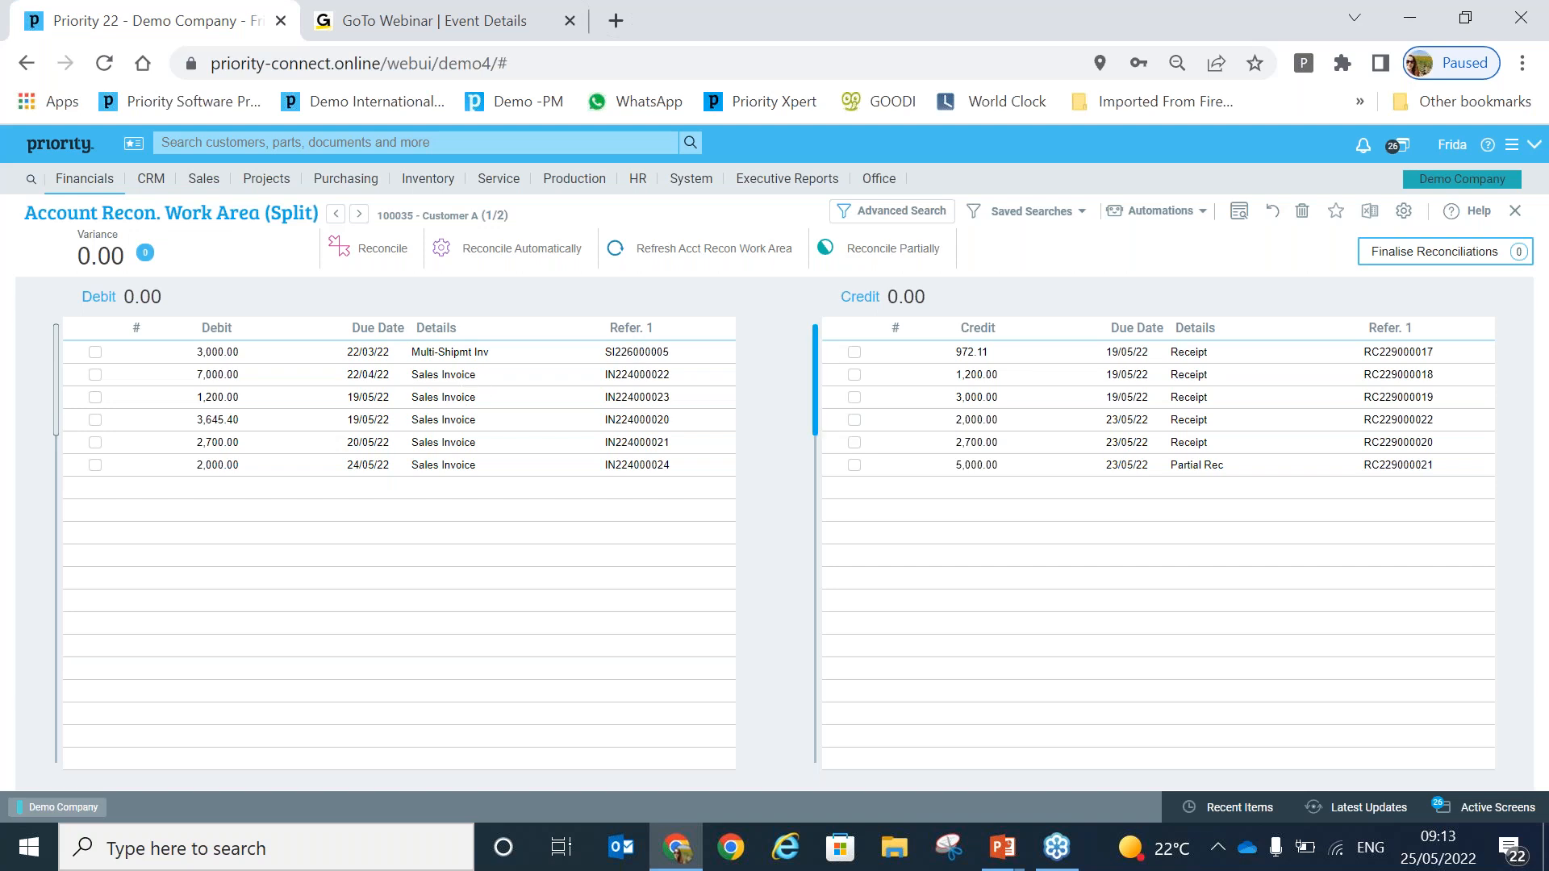
click(1405, 213)
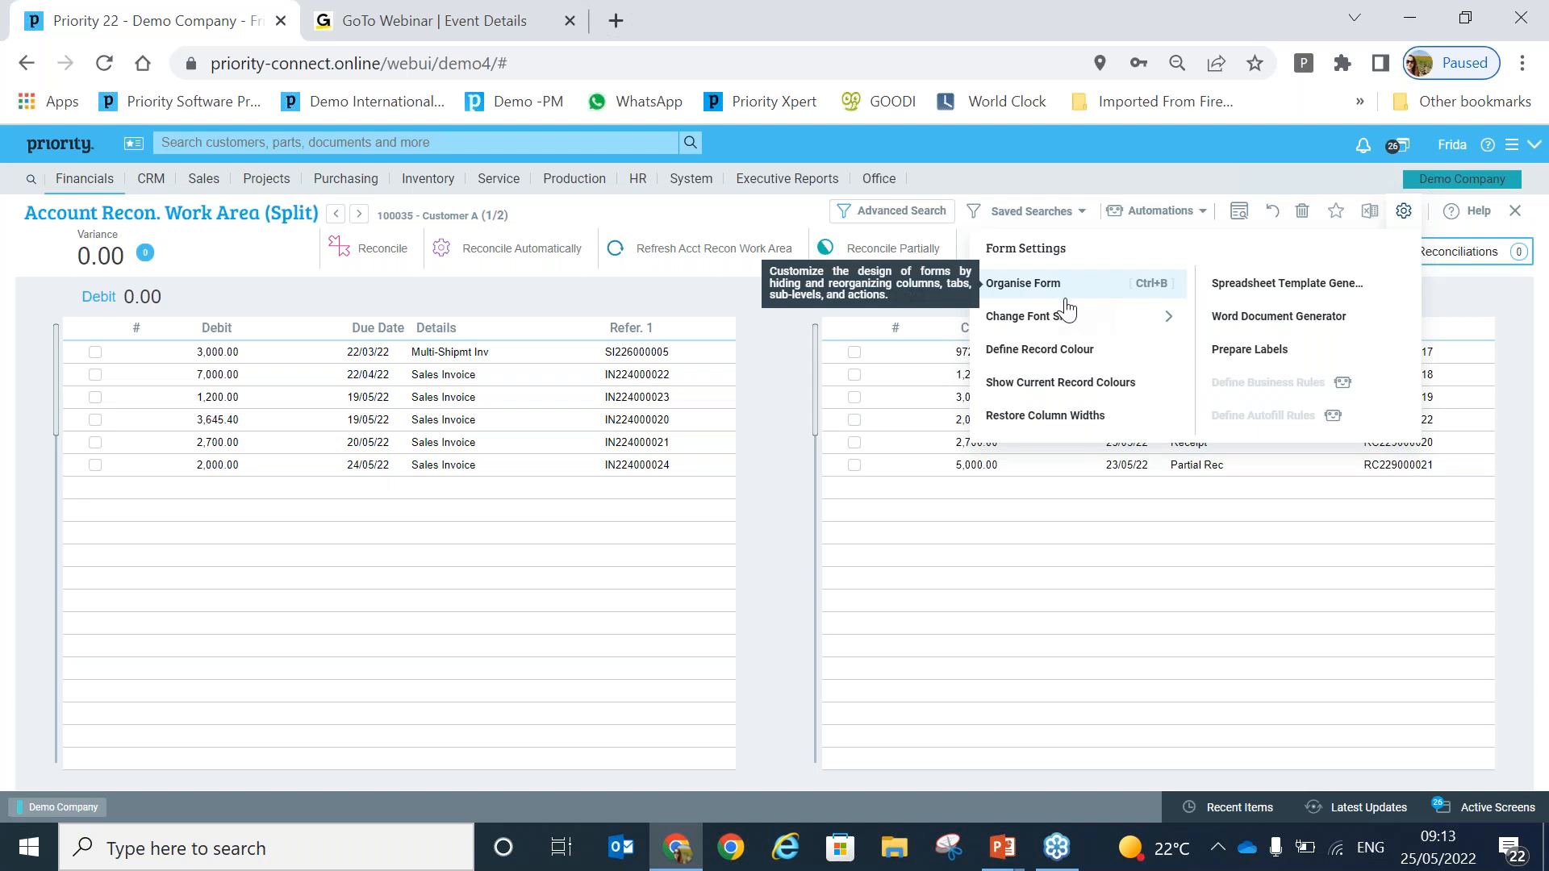
click(739, 408)
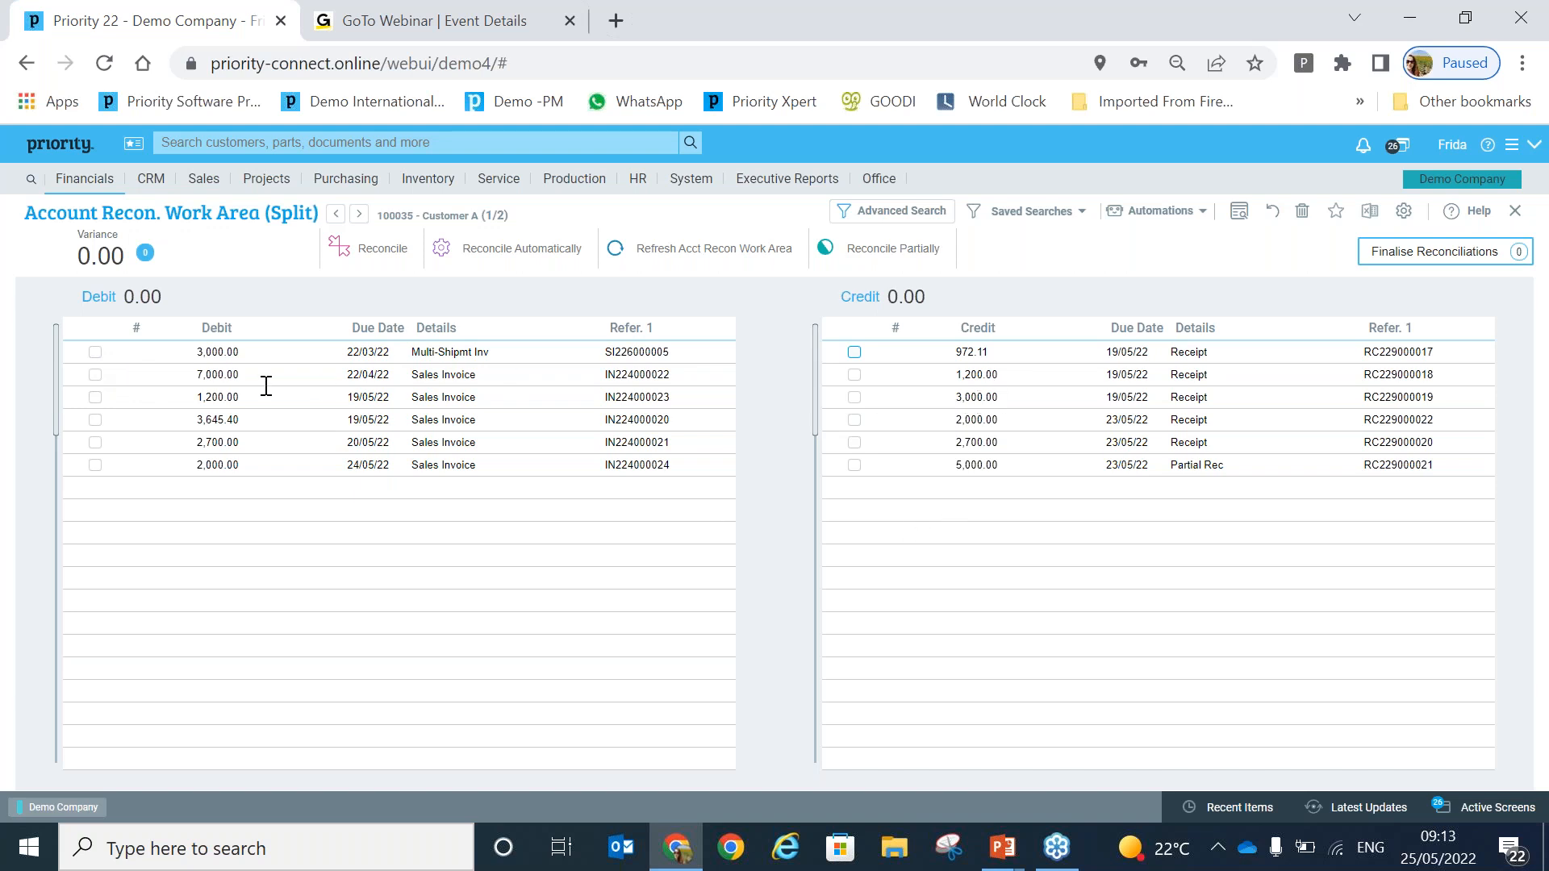
Reconcile Customer A's 3,000.00 multi-shipment invoice on the debit side with the 3,000.00 receipt on the credit side
click(95, 353)
click(95, 354)
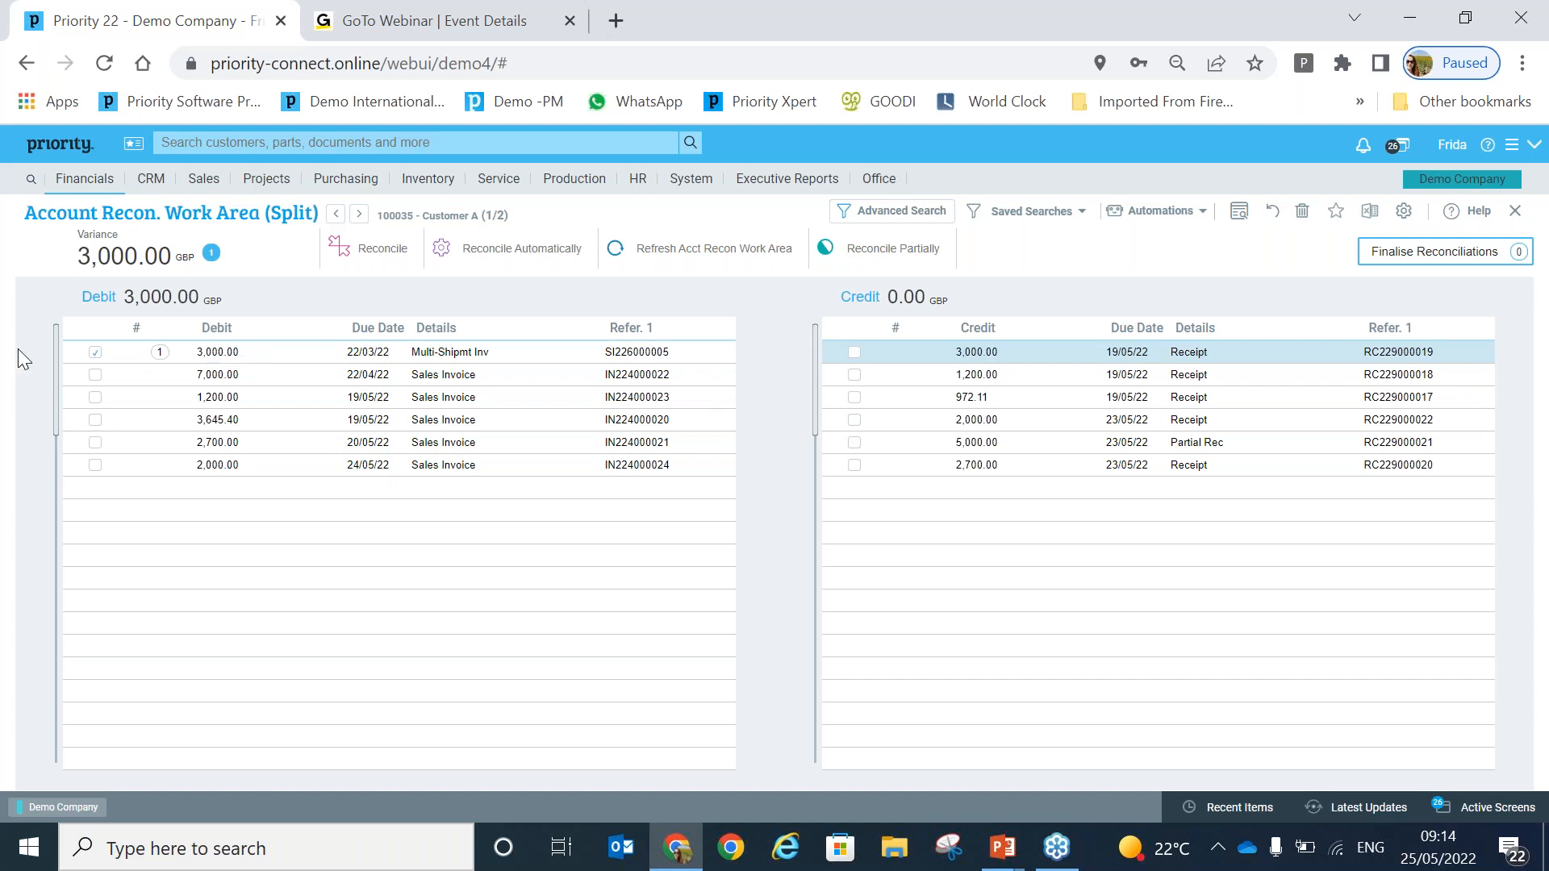
click(855, 353)
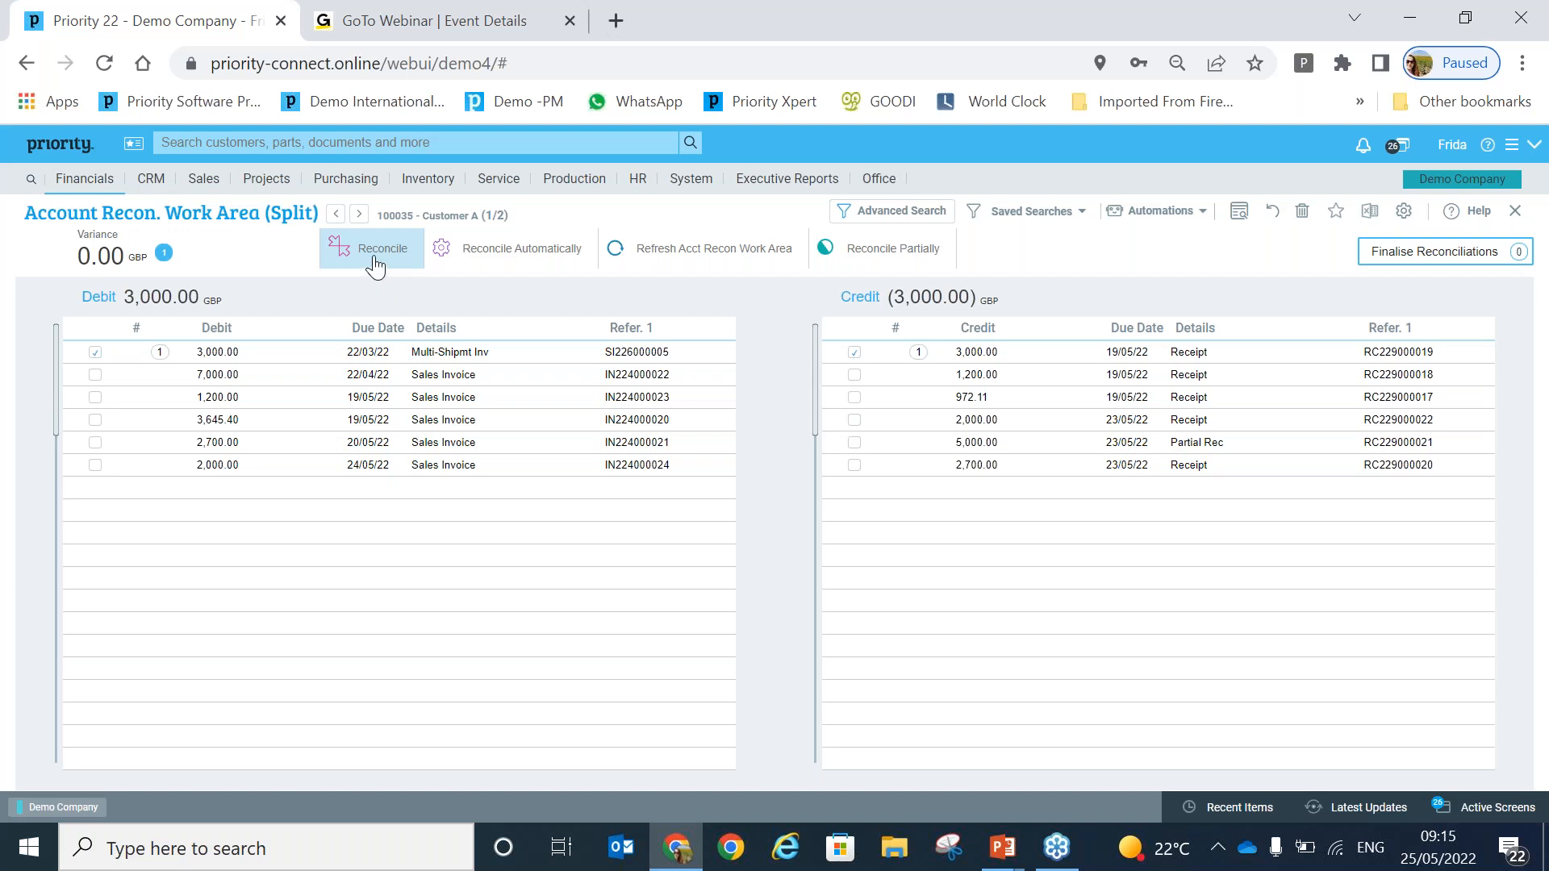
click(373, 257)
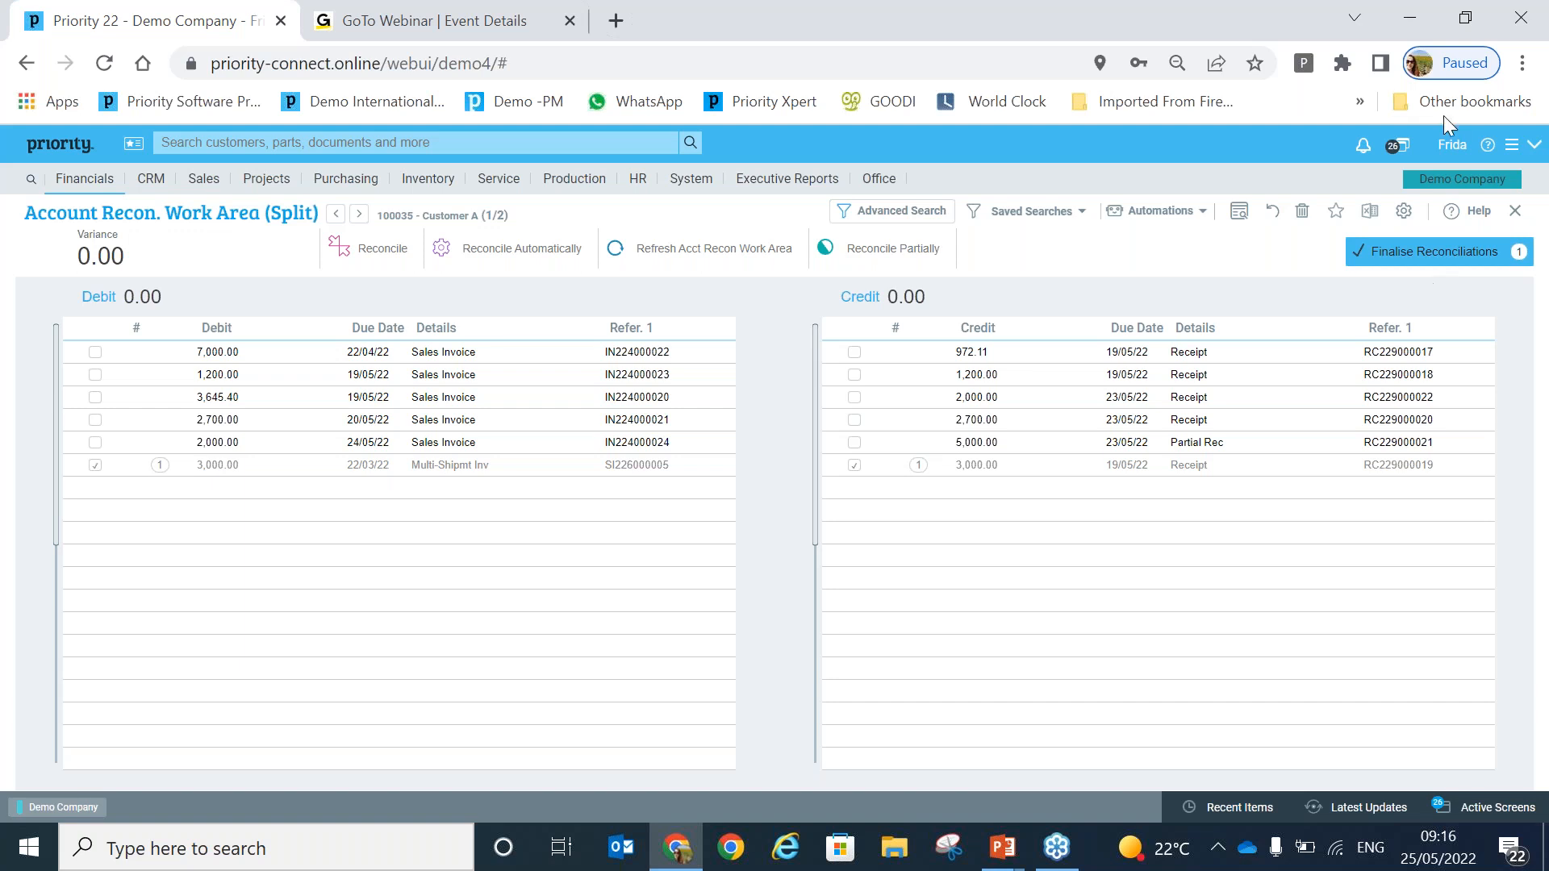
Reconcile the remaining entries automatically using the Default account reconciliation method and Record in Open Per for closed periods
click(502, 255)
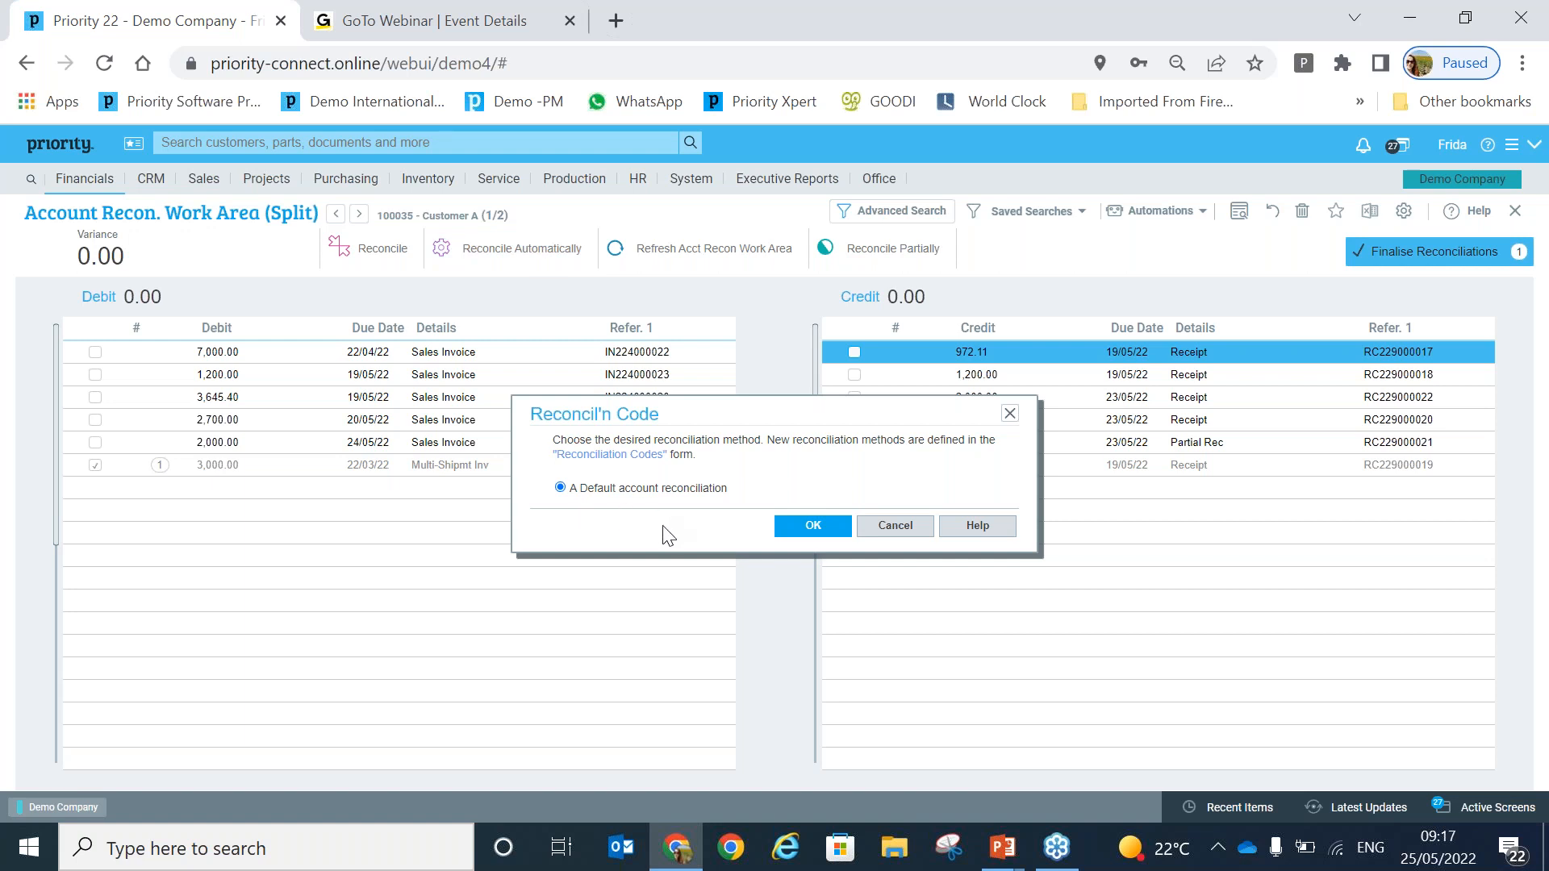
click(801, 528)
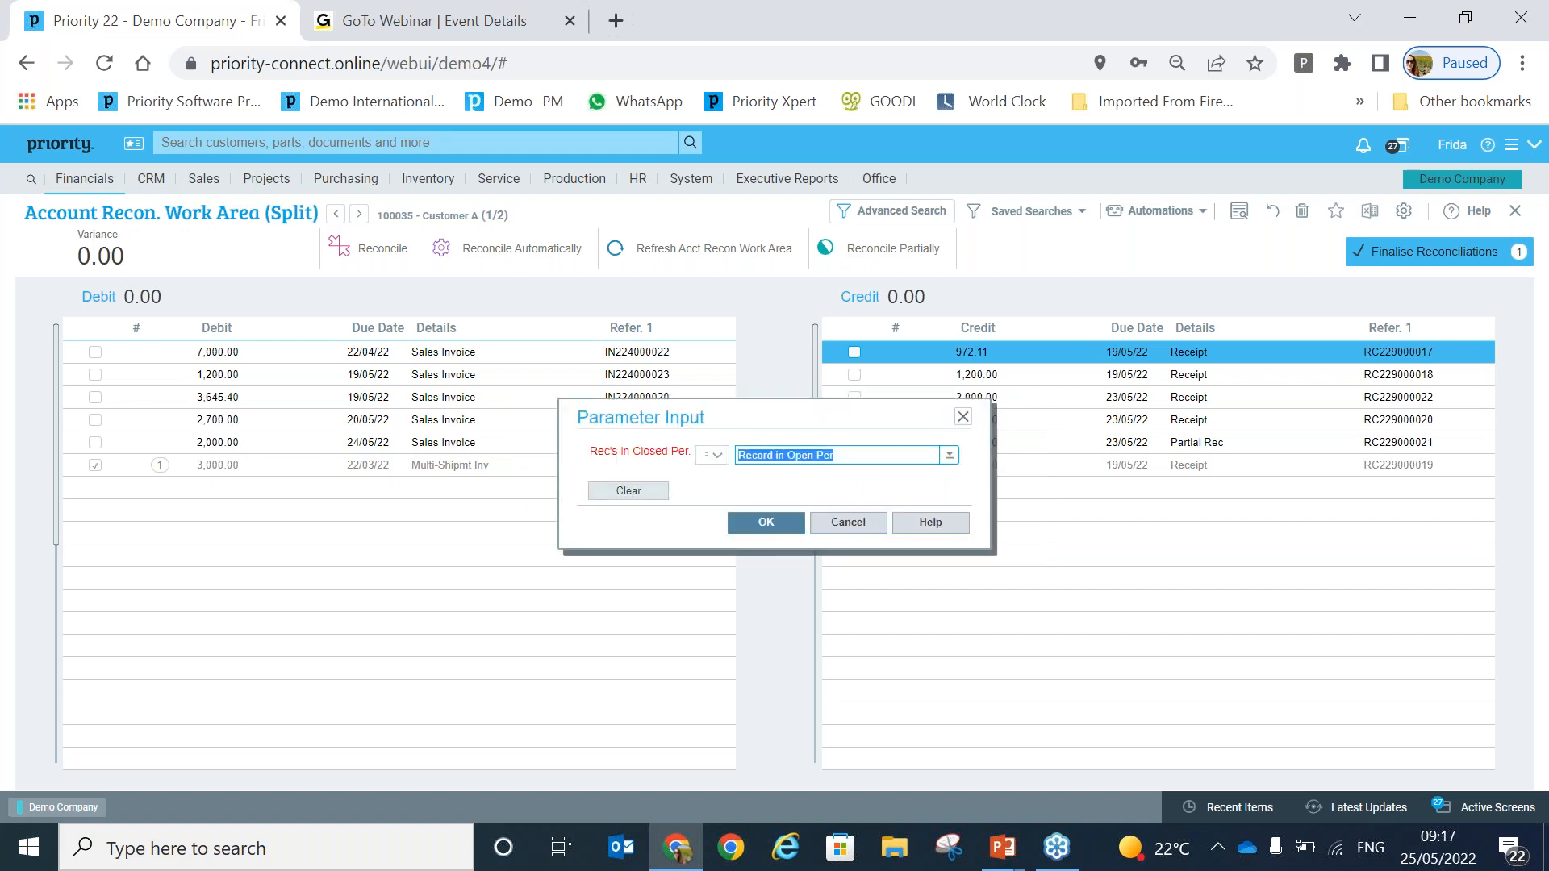
click(765, 522)
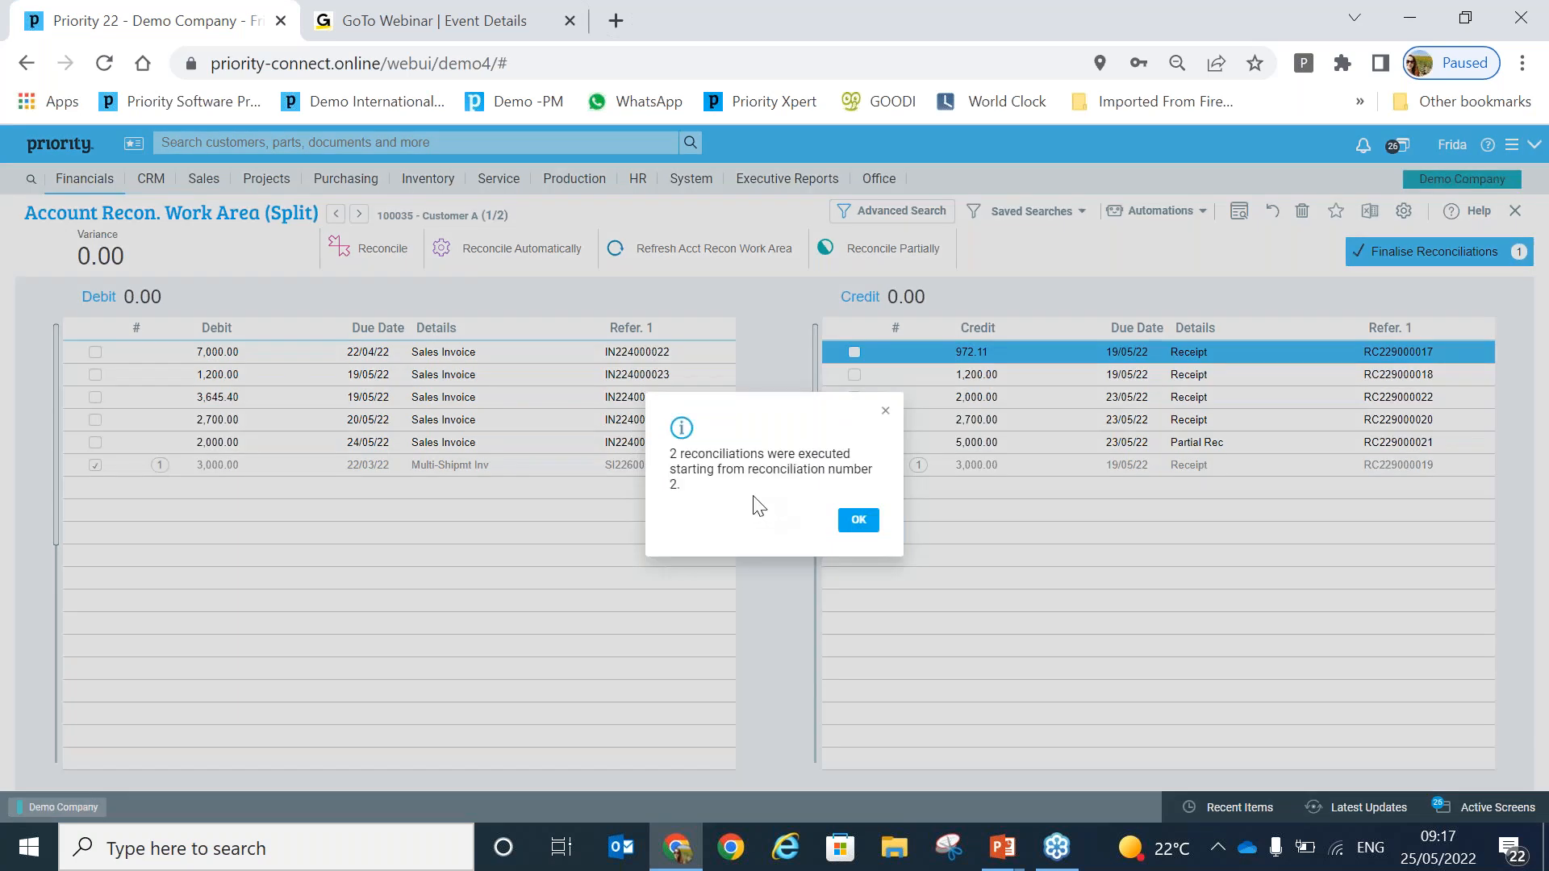
click(860, 521)
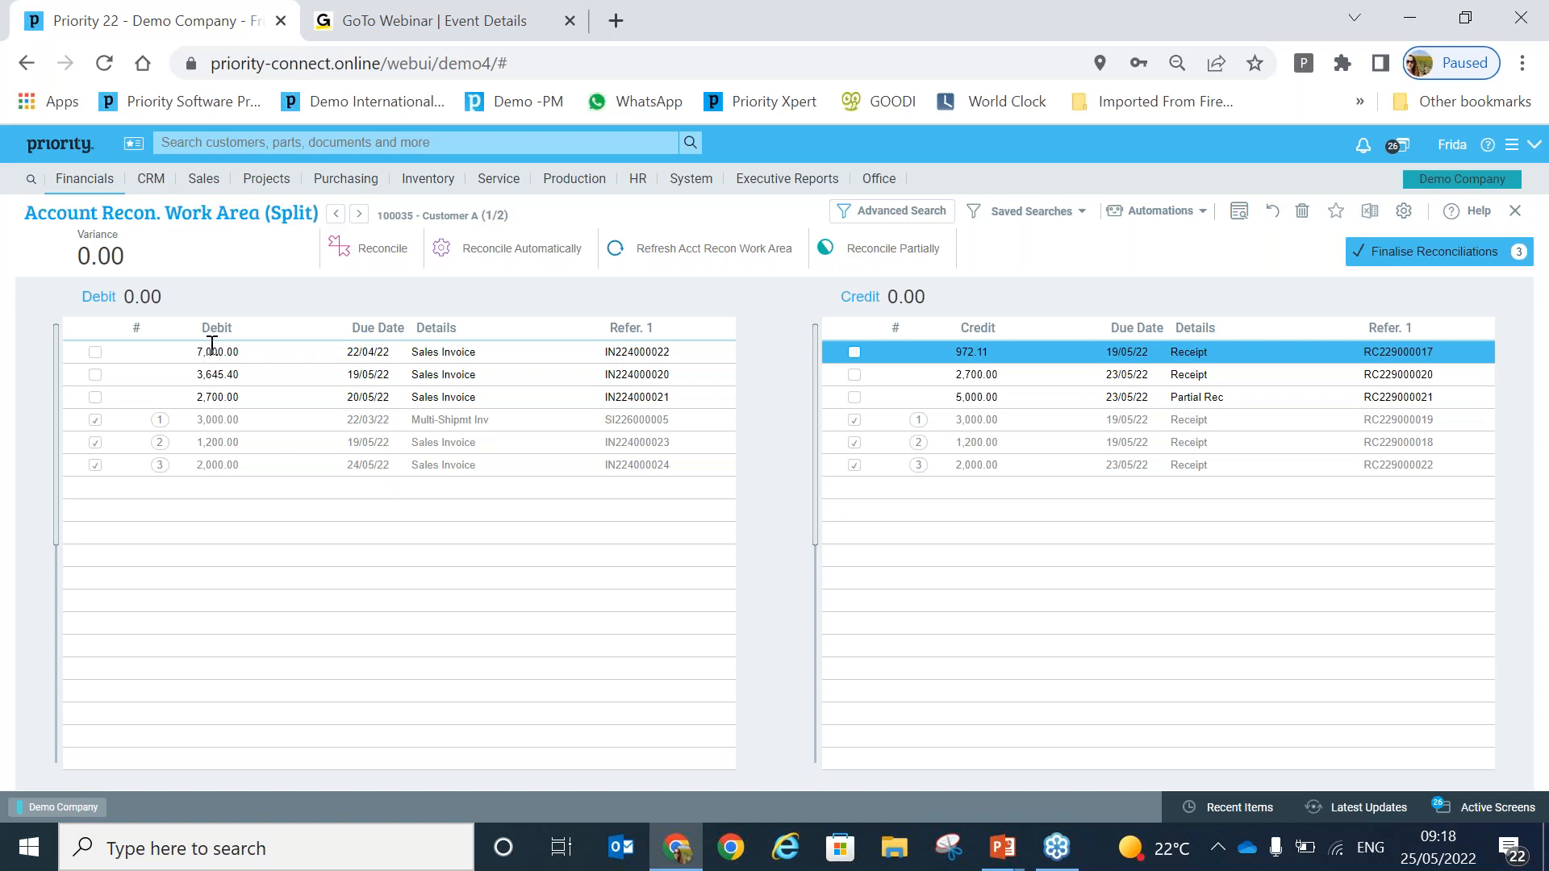
click(729, 502)
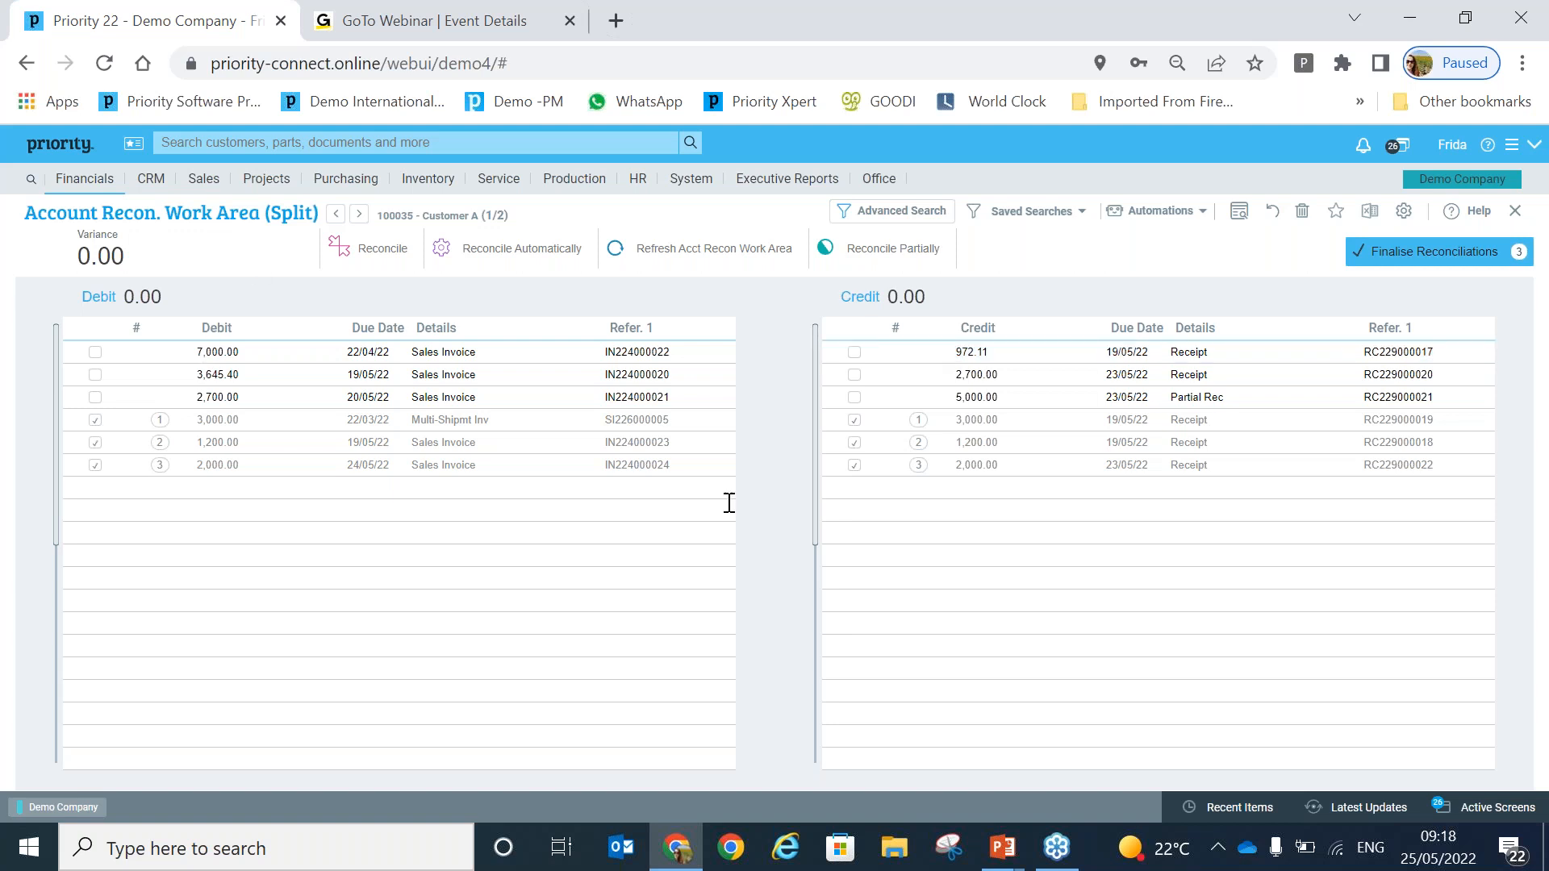
Partially reconcile the 7,000.00 sales invoice with the 5,000.00 Partial Rec credit entry
click(96, 352)
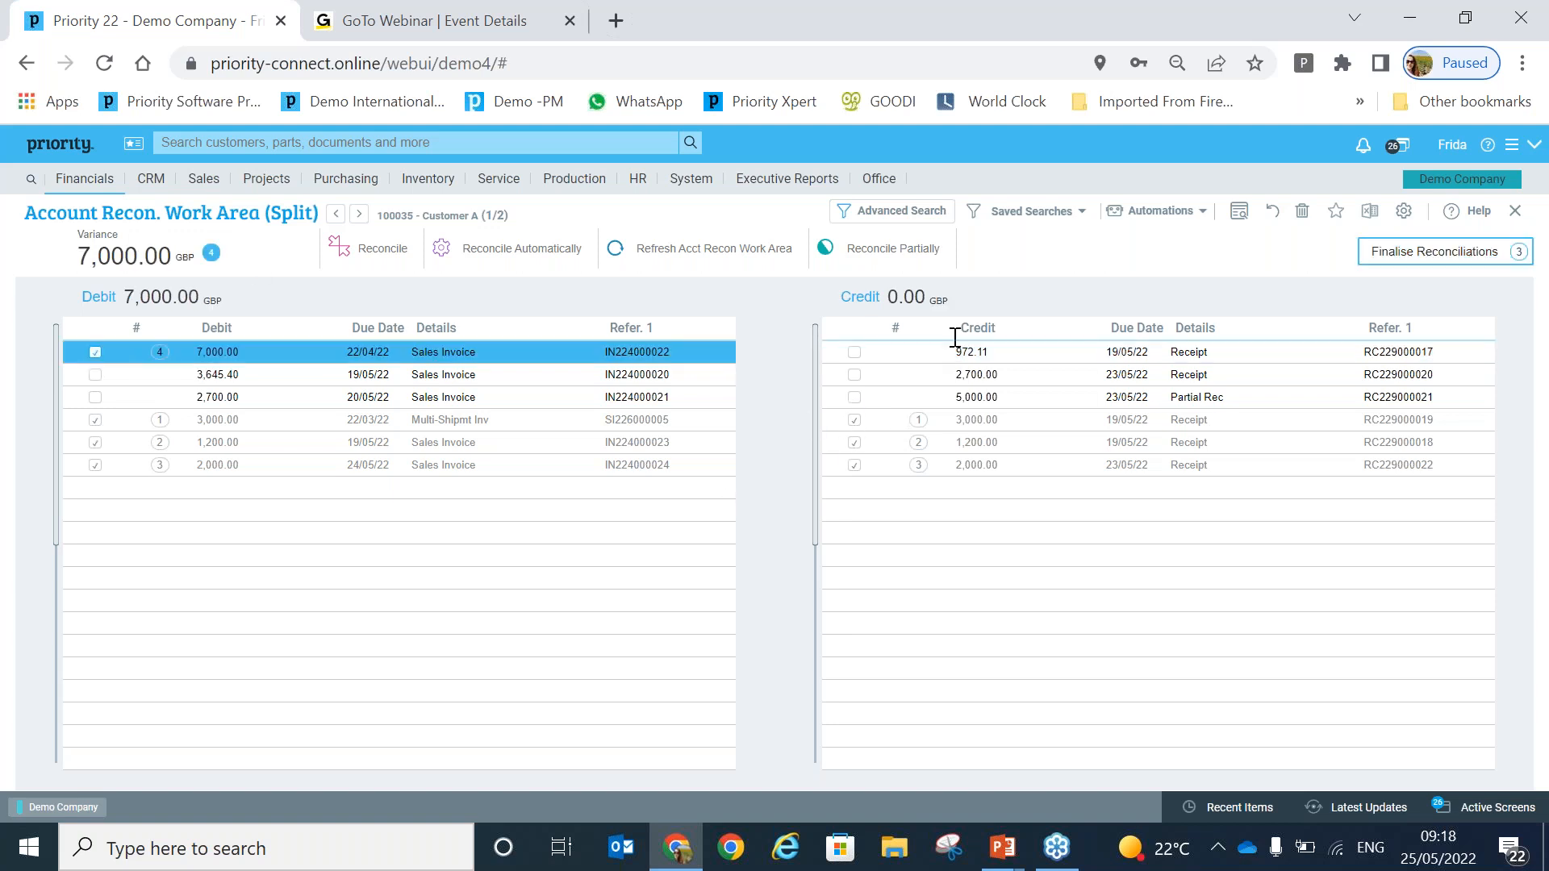
click(855, 401)
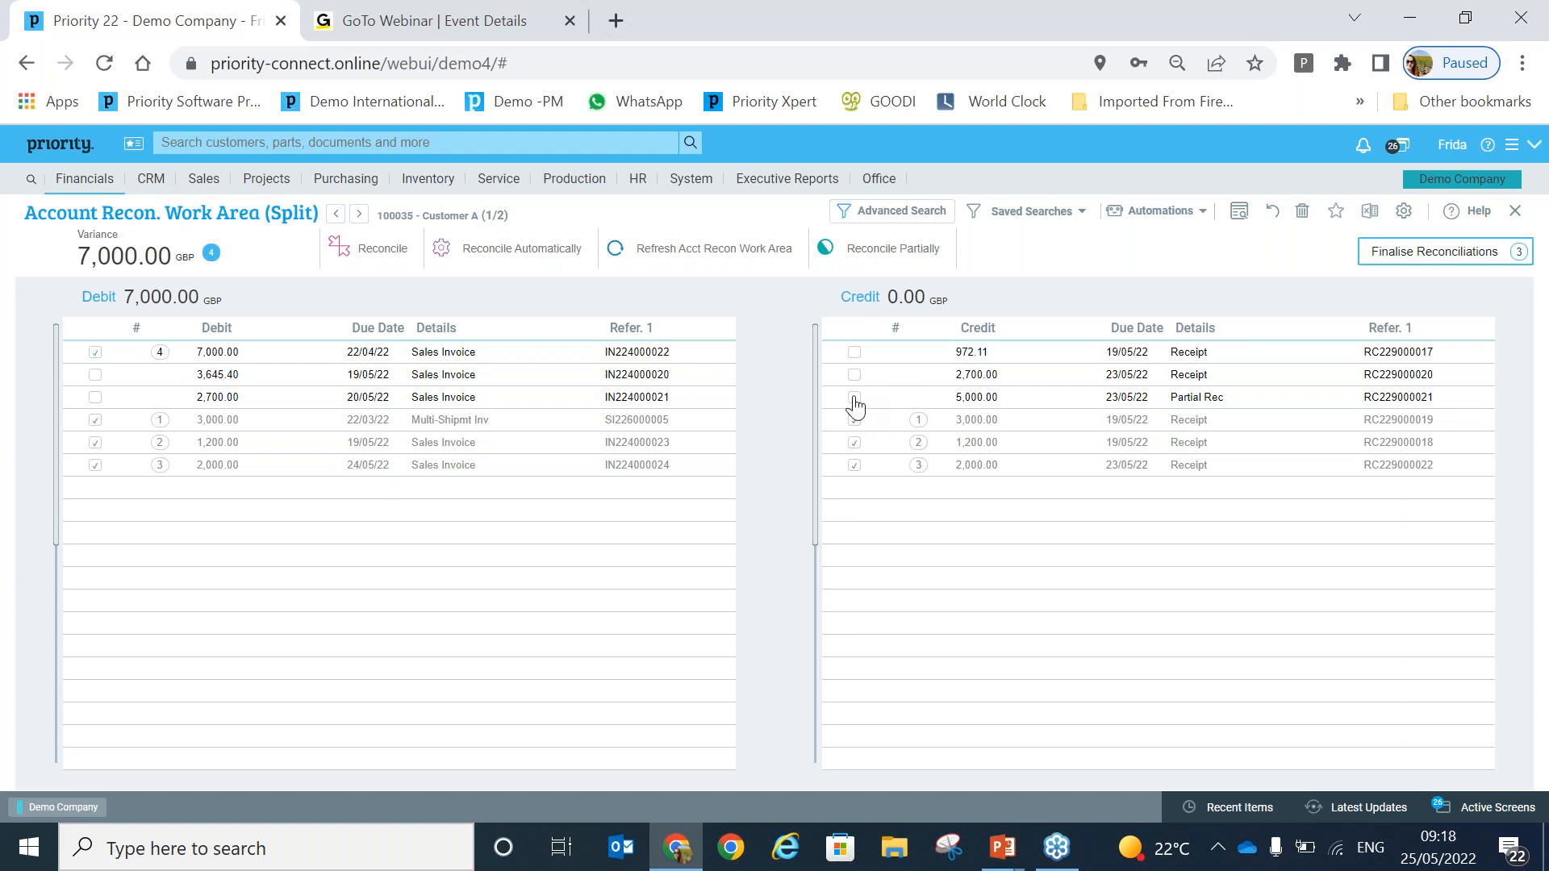
click(854, 398)
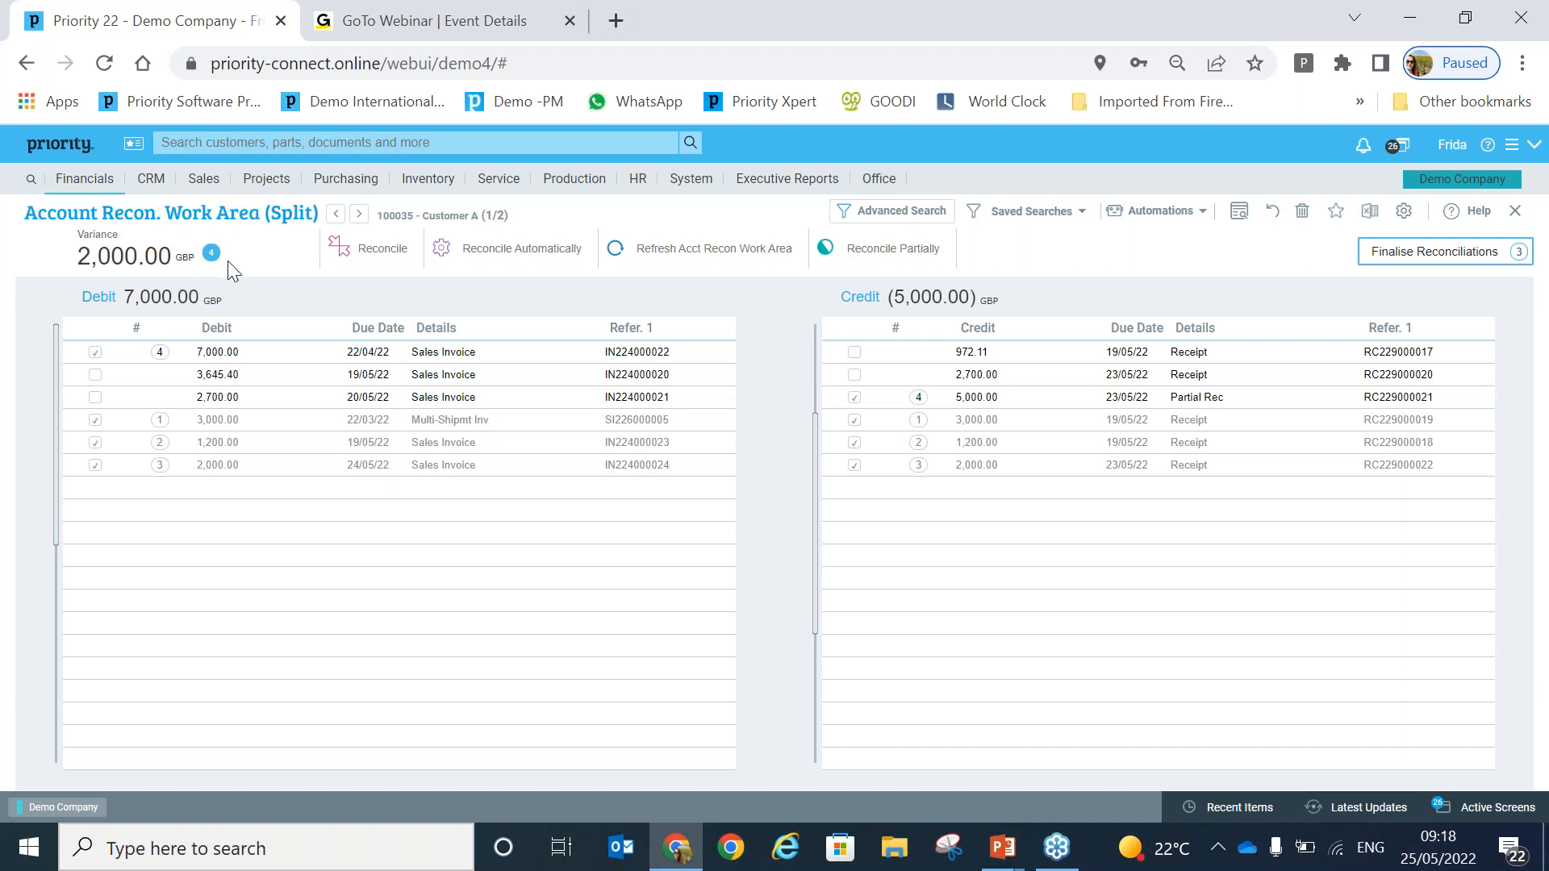
click(880, 267)
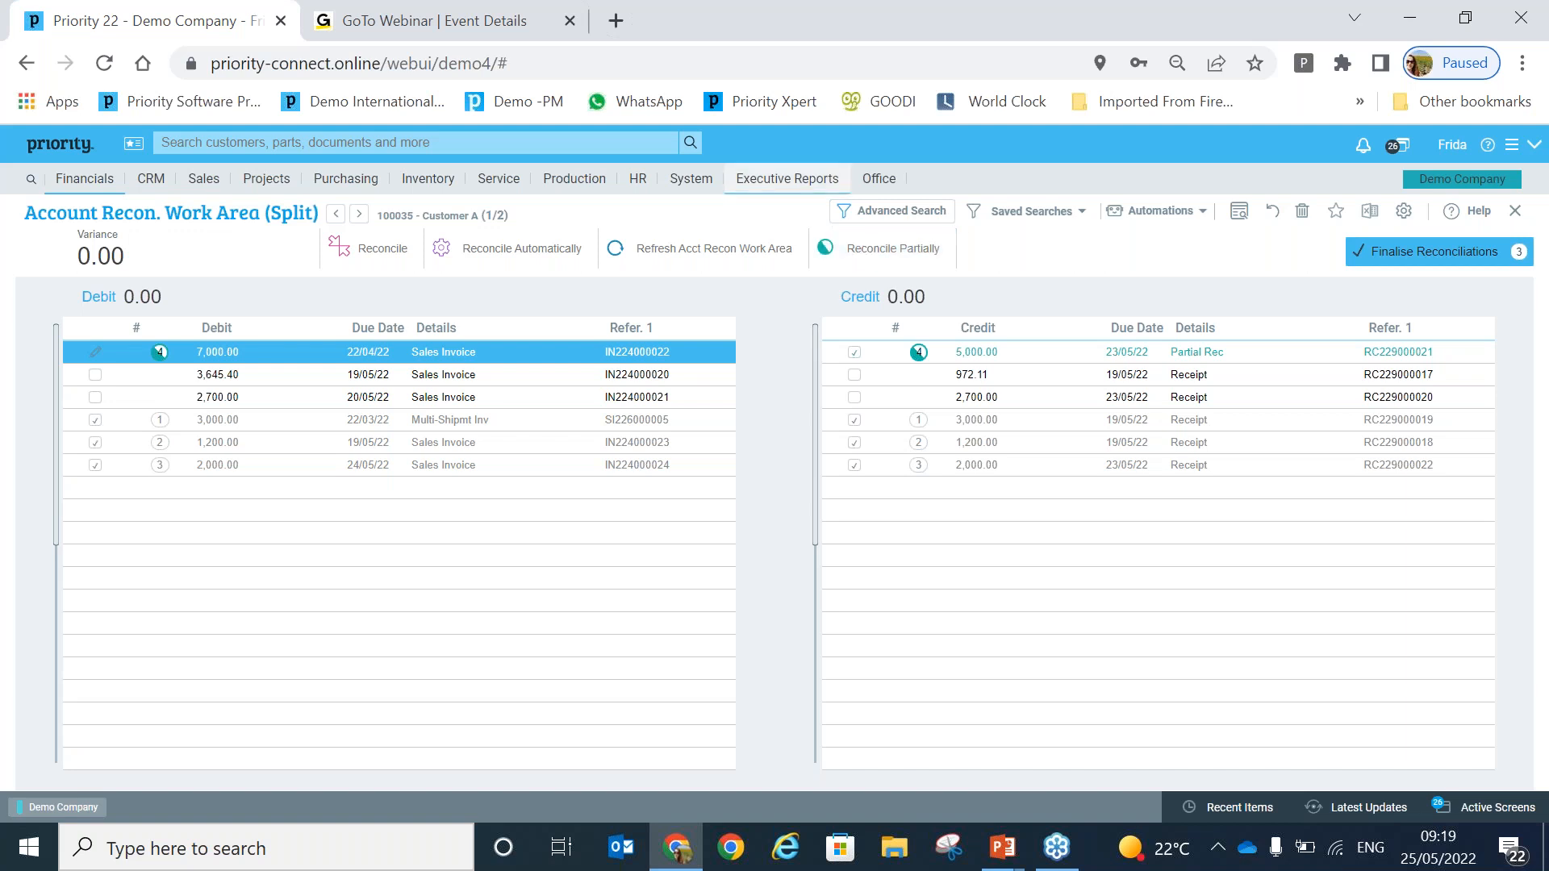
Return to the home page, open the Receipts form and finalise Customer A's draft 2,000.00 receipt dated 23/05/22
click(71, 151)
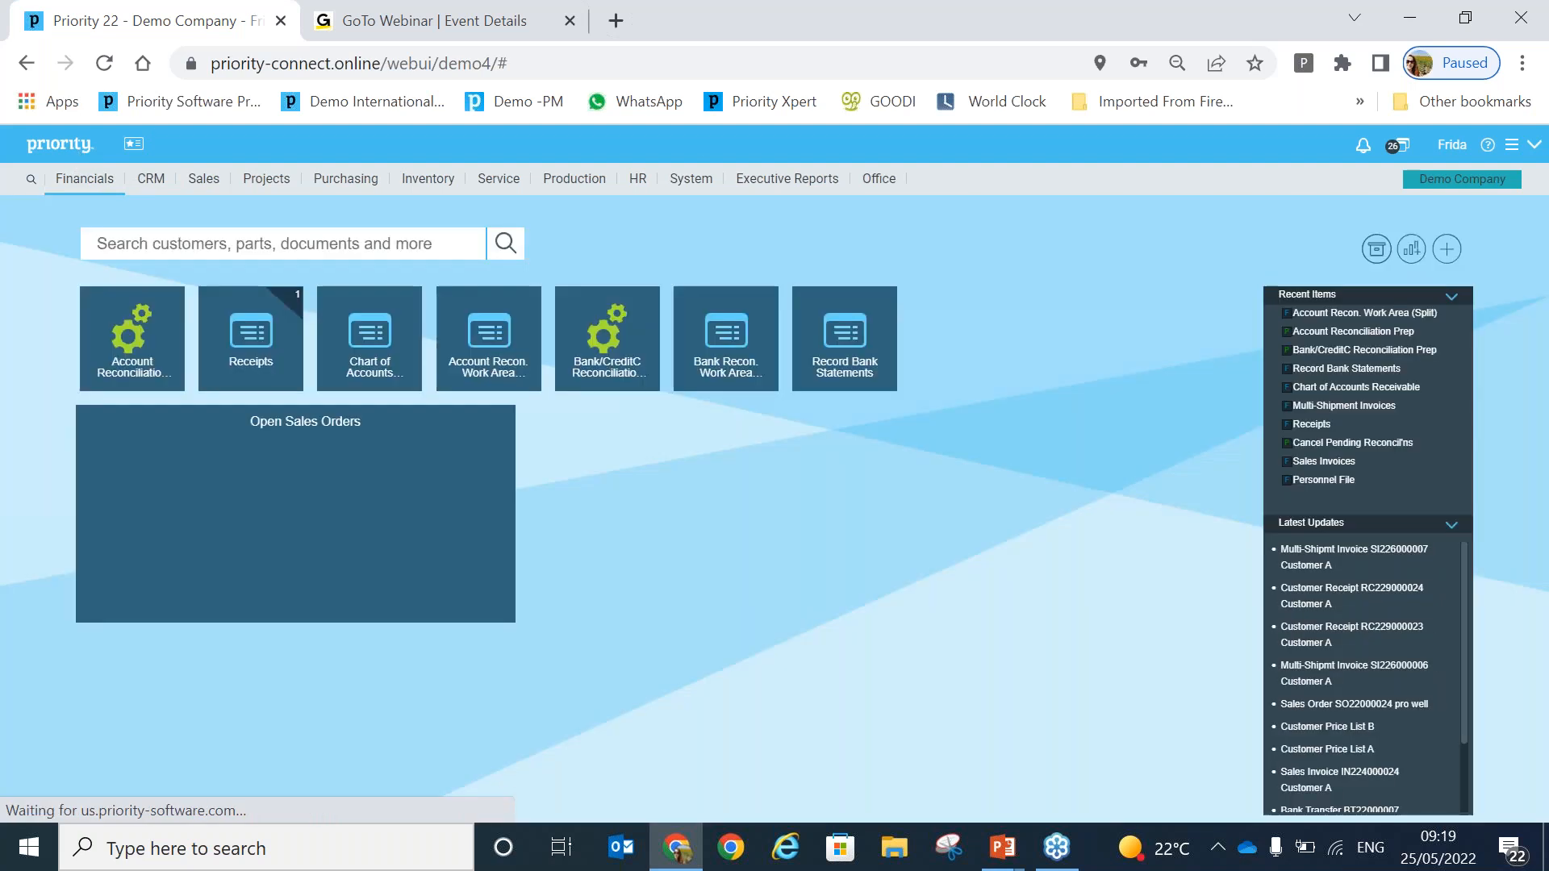
click(264, 361)
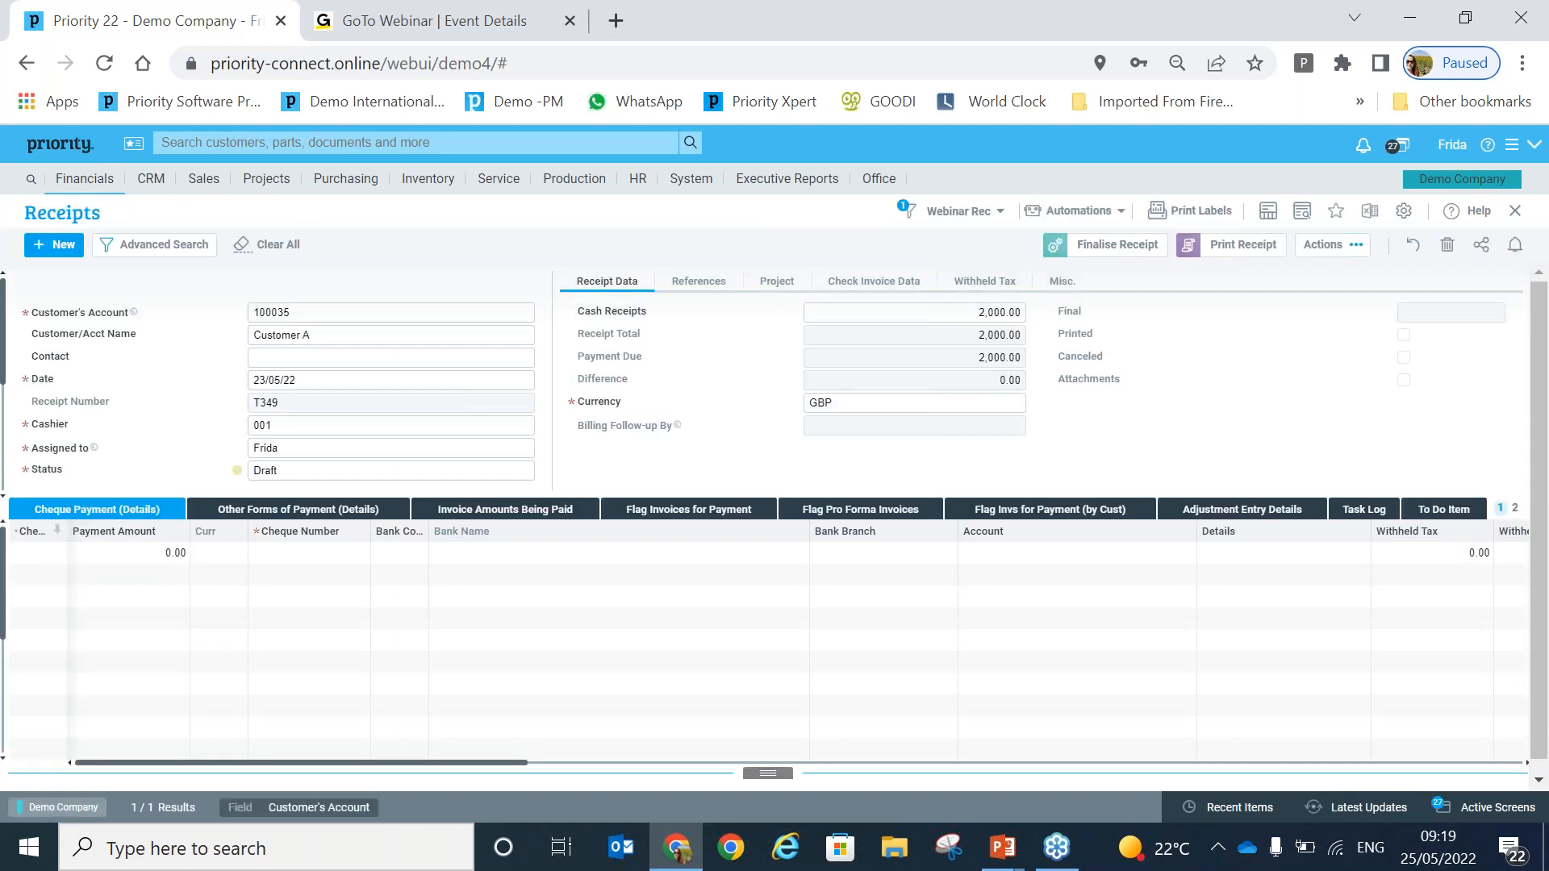
click(312, 315)
click(1126, 246)
click(687, 506)
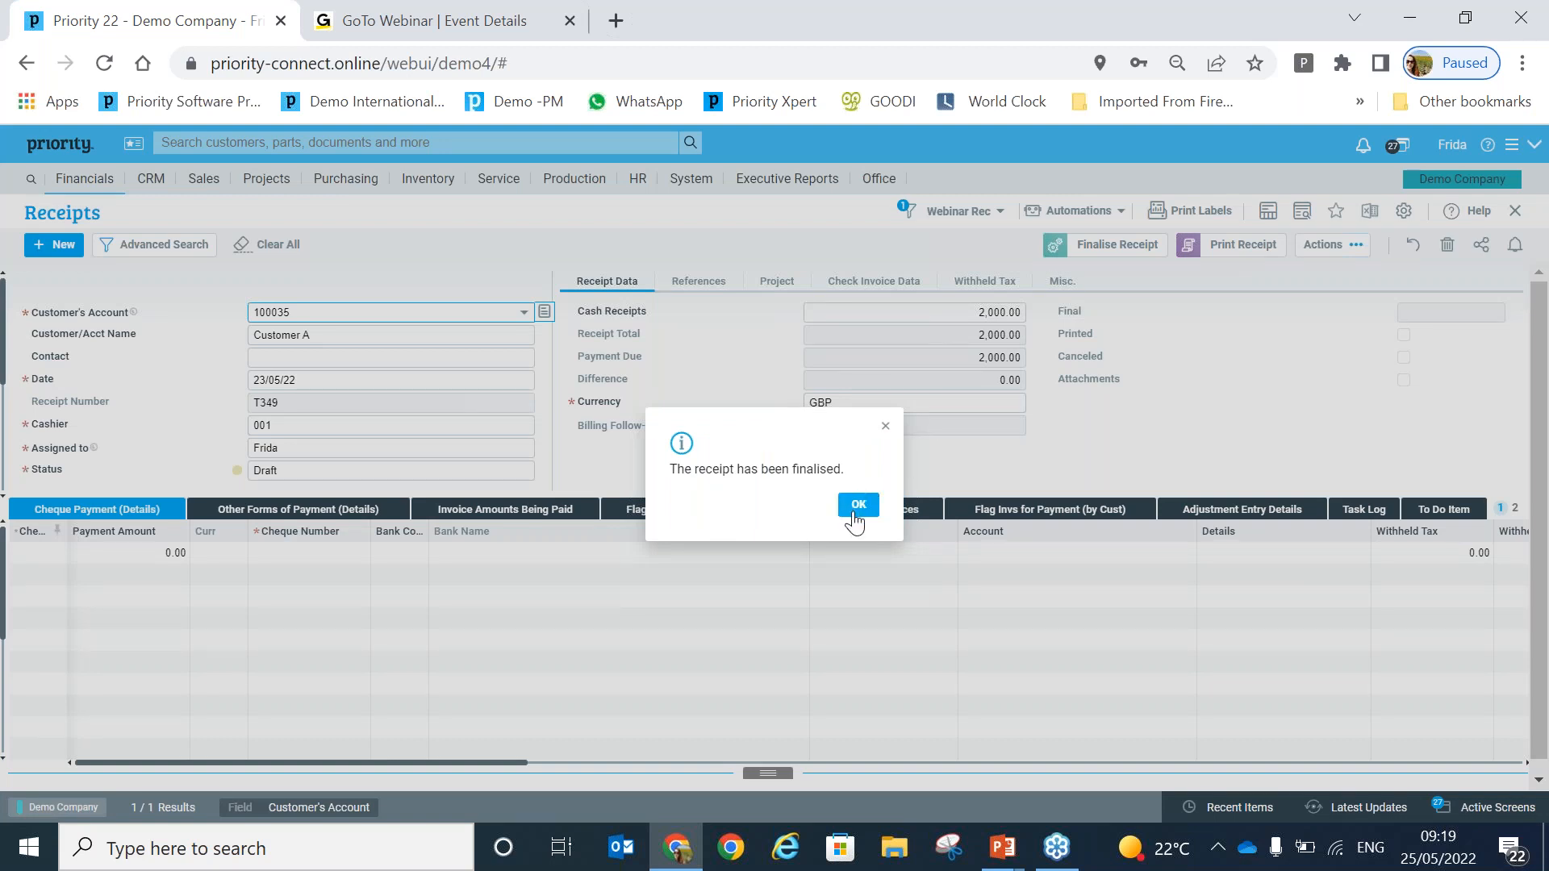
click(856, 505)
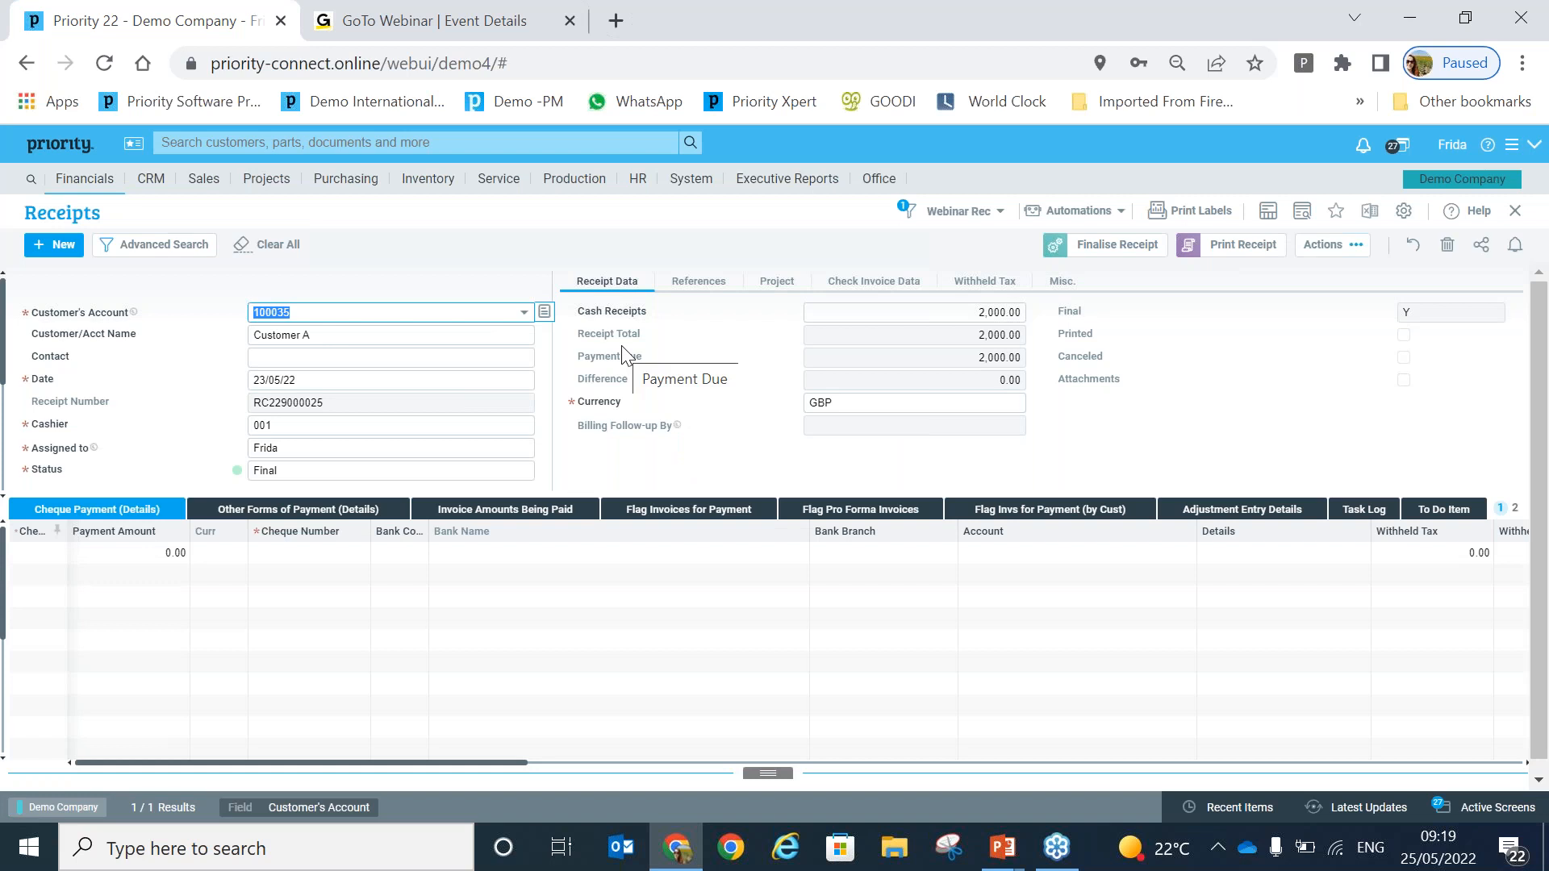
key(ctrl+grave)
key(ctrl+grave)
key(ctrl+grave)
key(ctrl+grave)
key(ctrl+grave)
key(ctrl+grave)
key(ctrl+grave)
key(ctrl+grave)
key(ctrl+grave)
key(ctrl+grave)
key(ctrl+grave)
key(ctrl+grave)
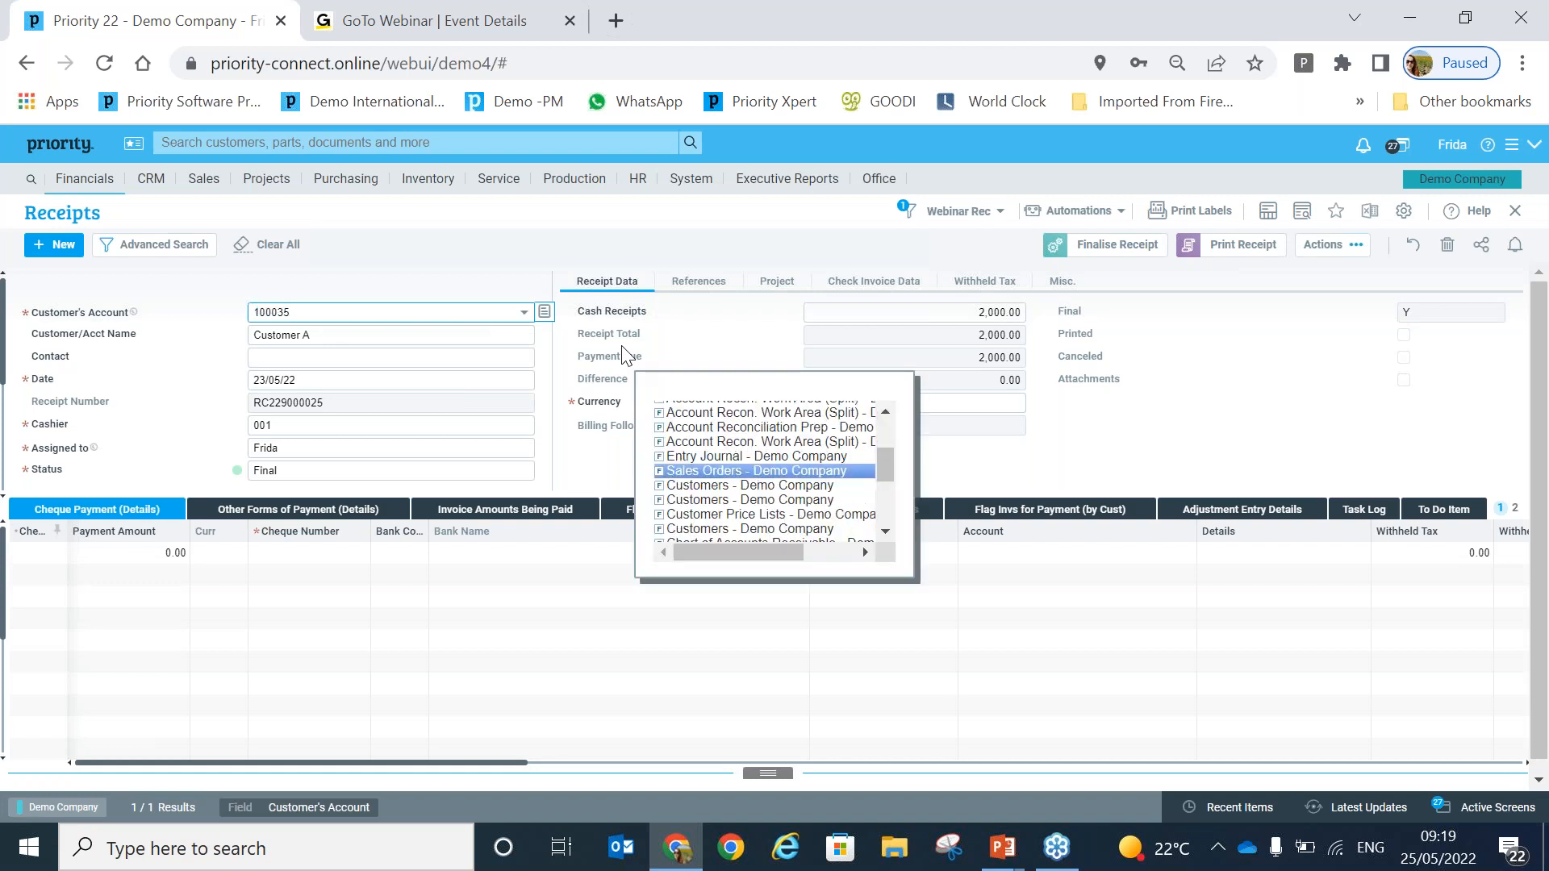
key(Up)
key(Return)
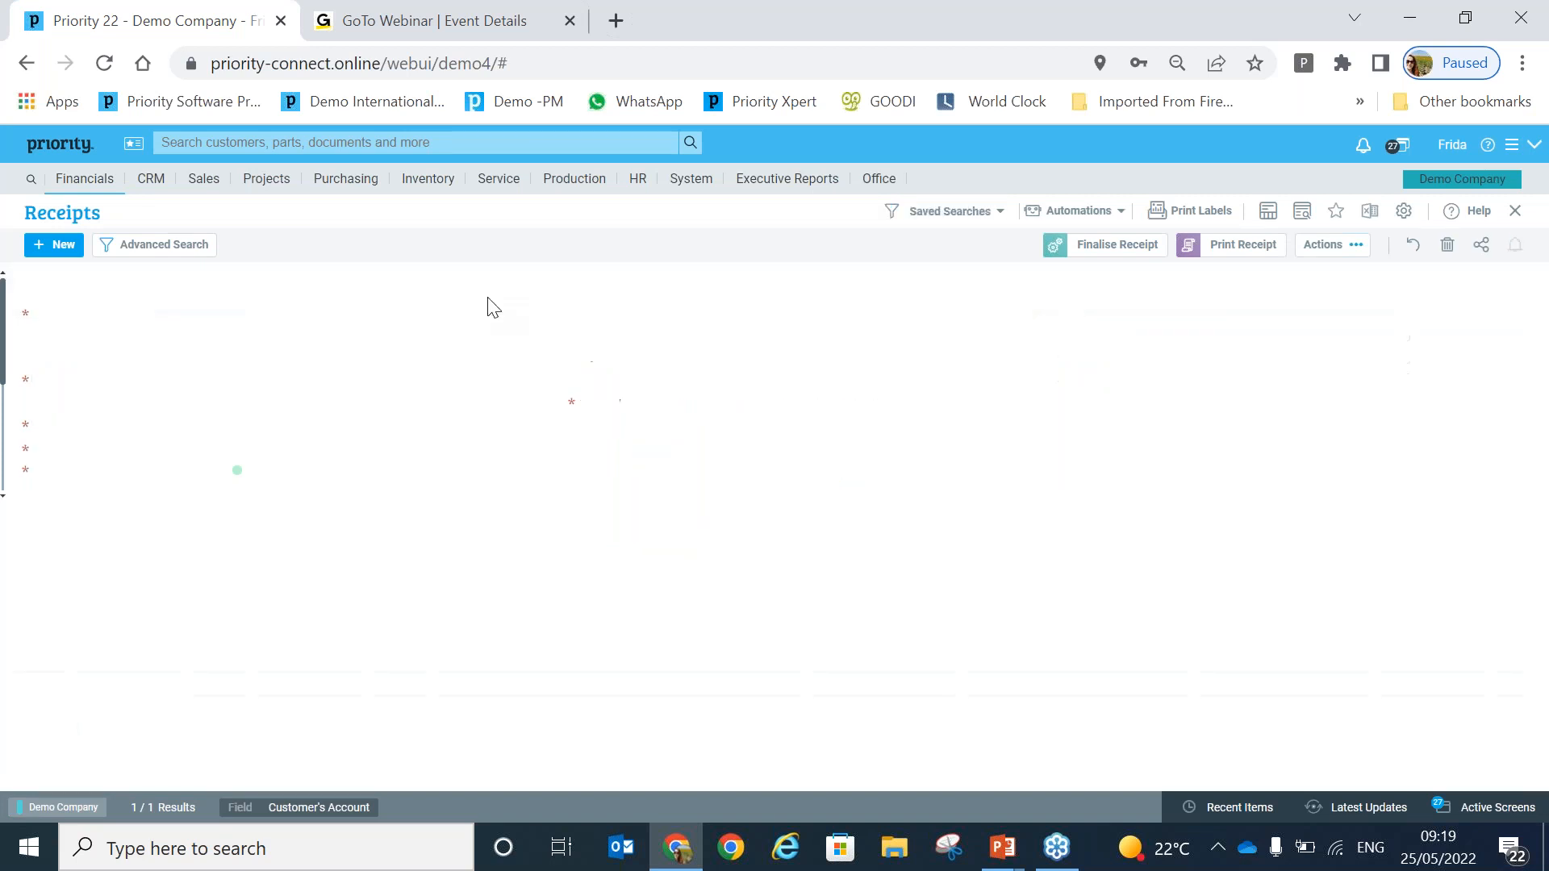
Return to the home page, reopen Account Recon. Work Area (Split) for Customer A and refresh the work area's entries
click(73, 151)
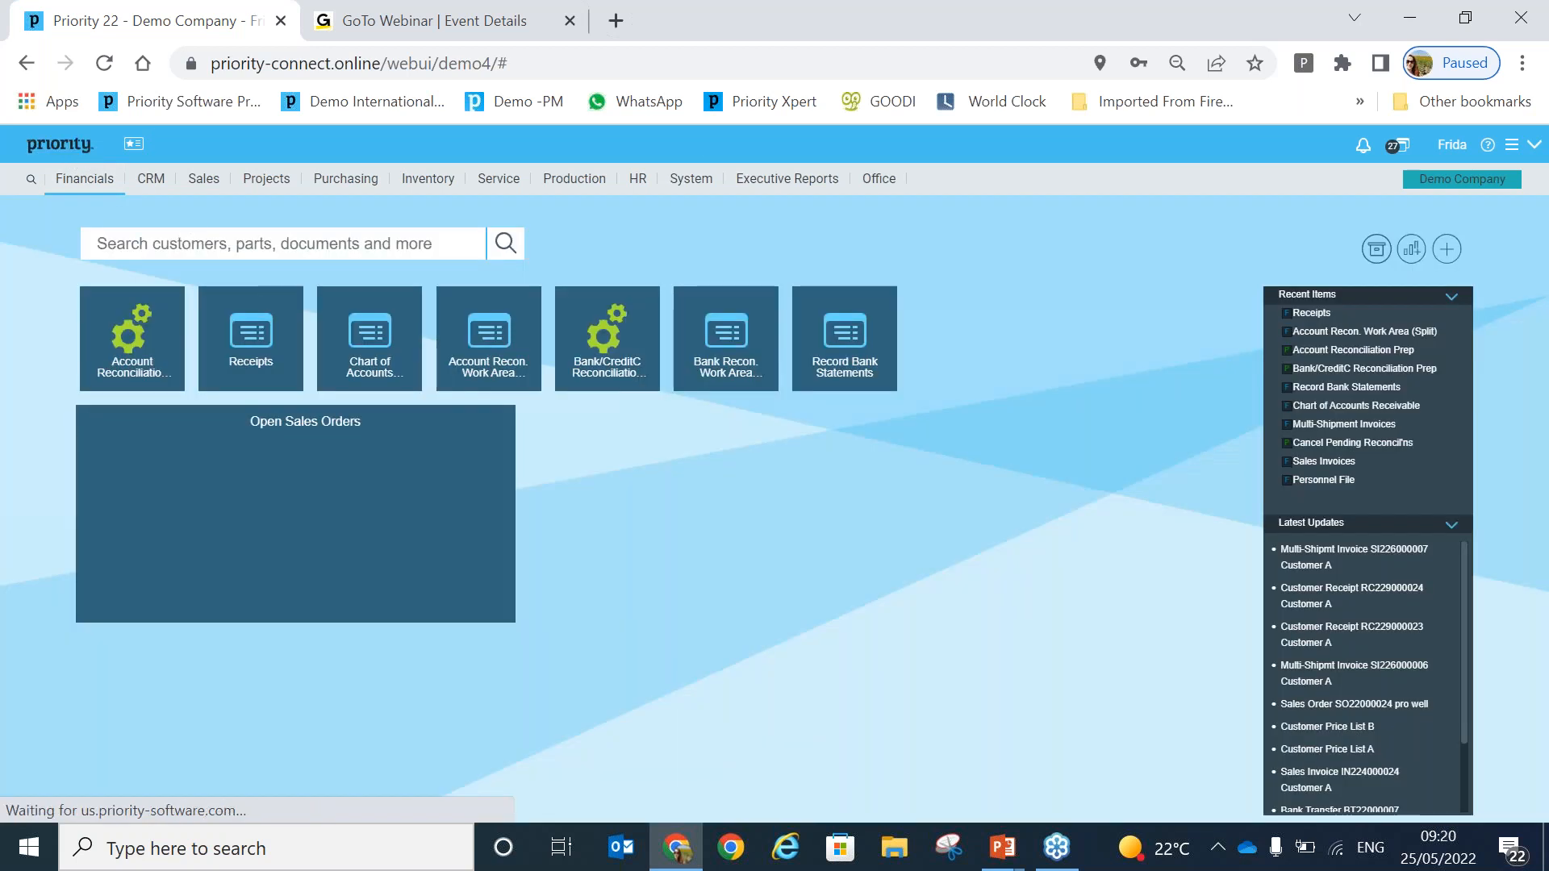
key(ctrl+q)
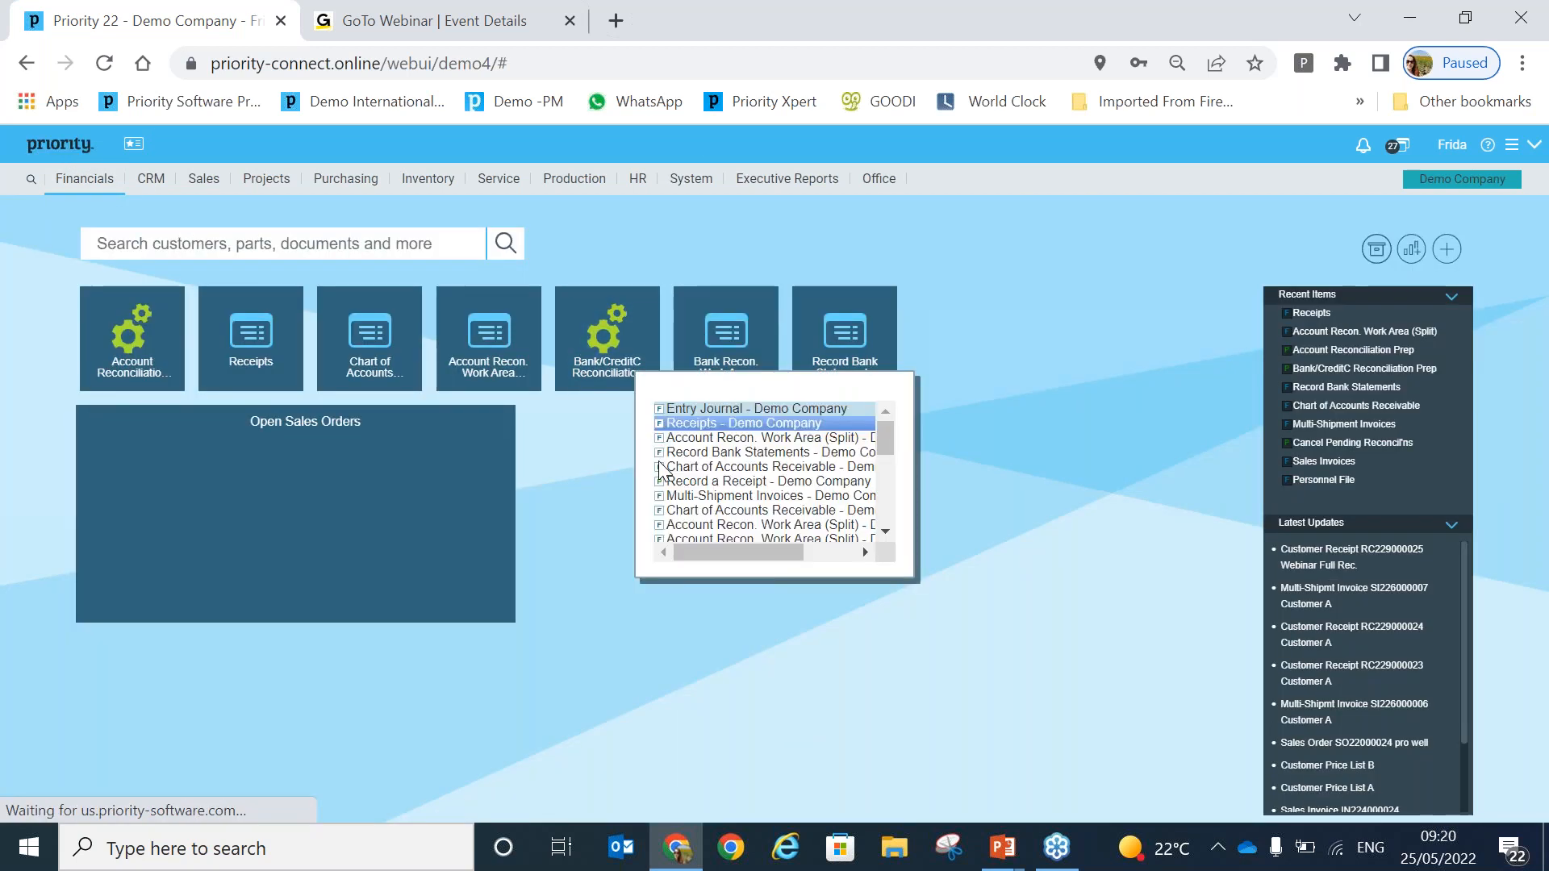
key(Down)
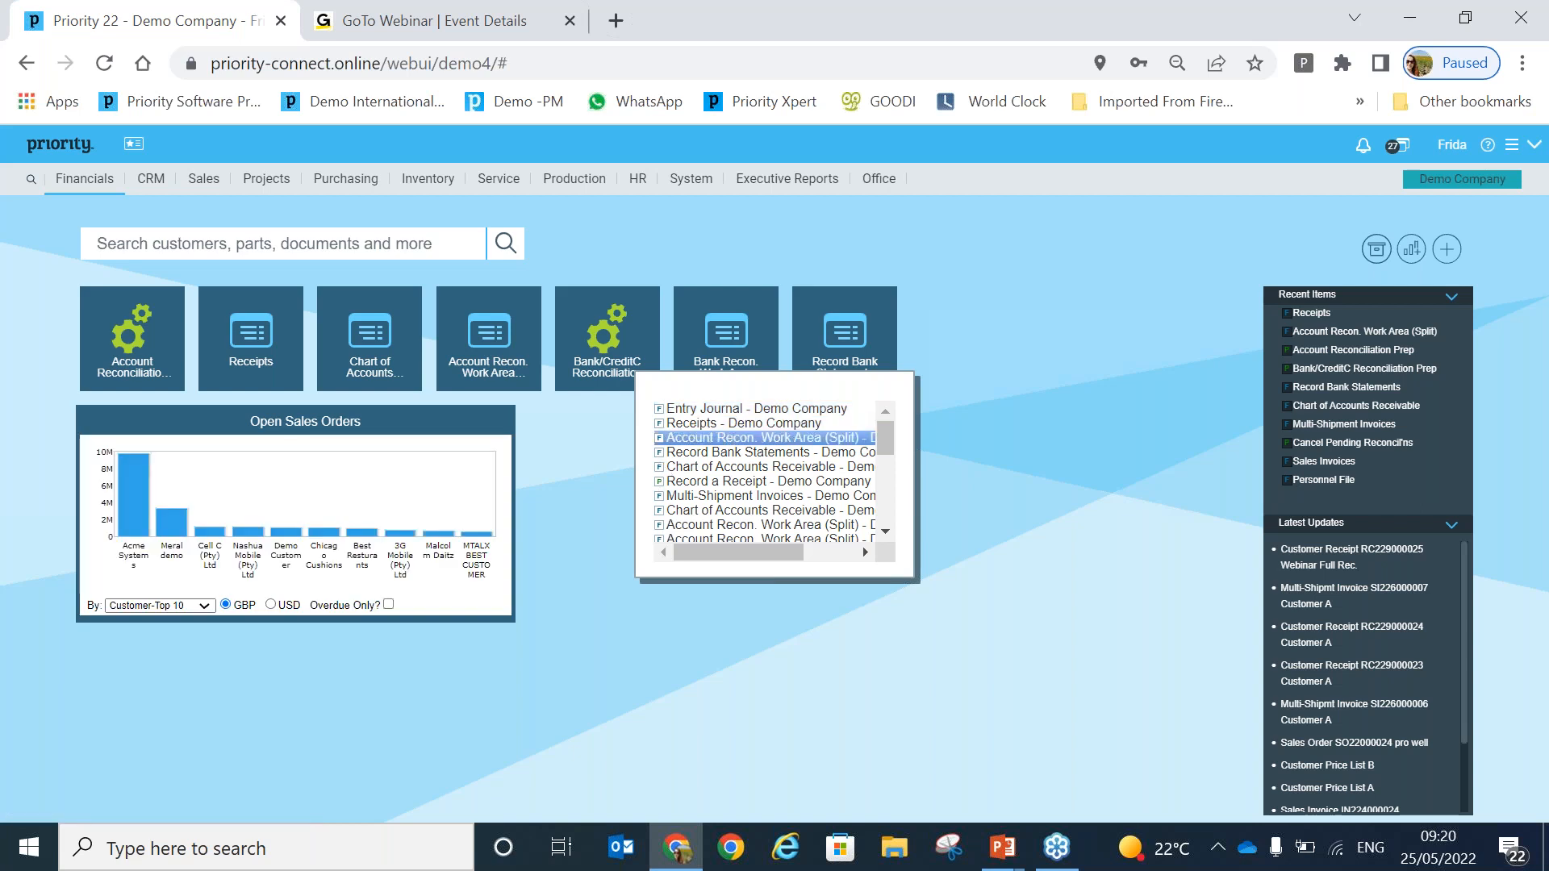
key(Return)
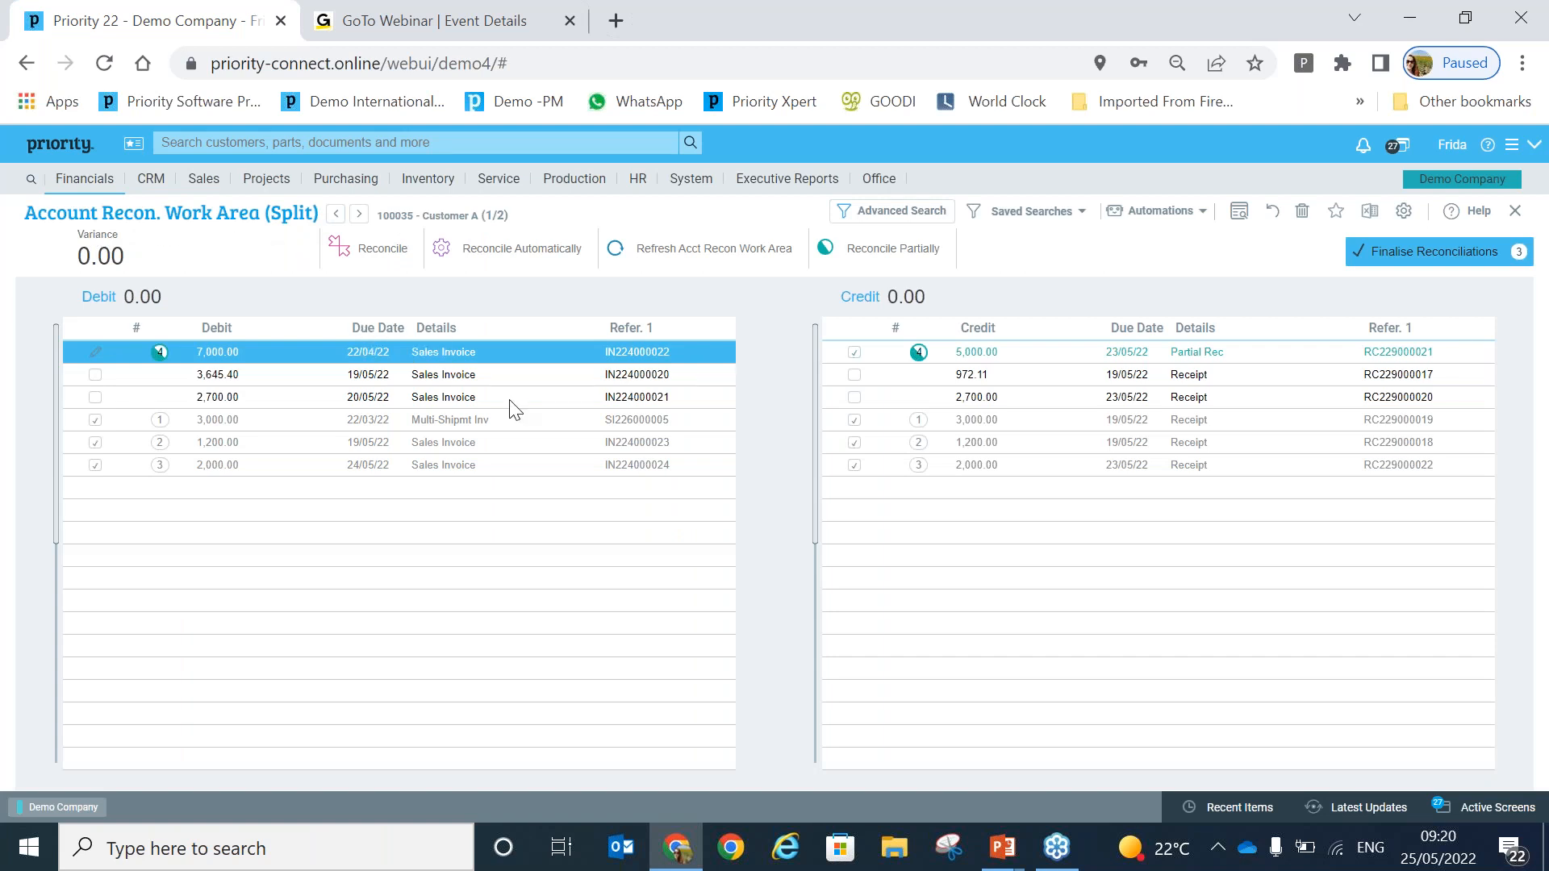
click(703, 265)
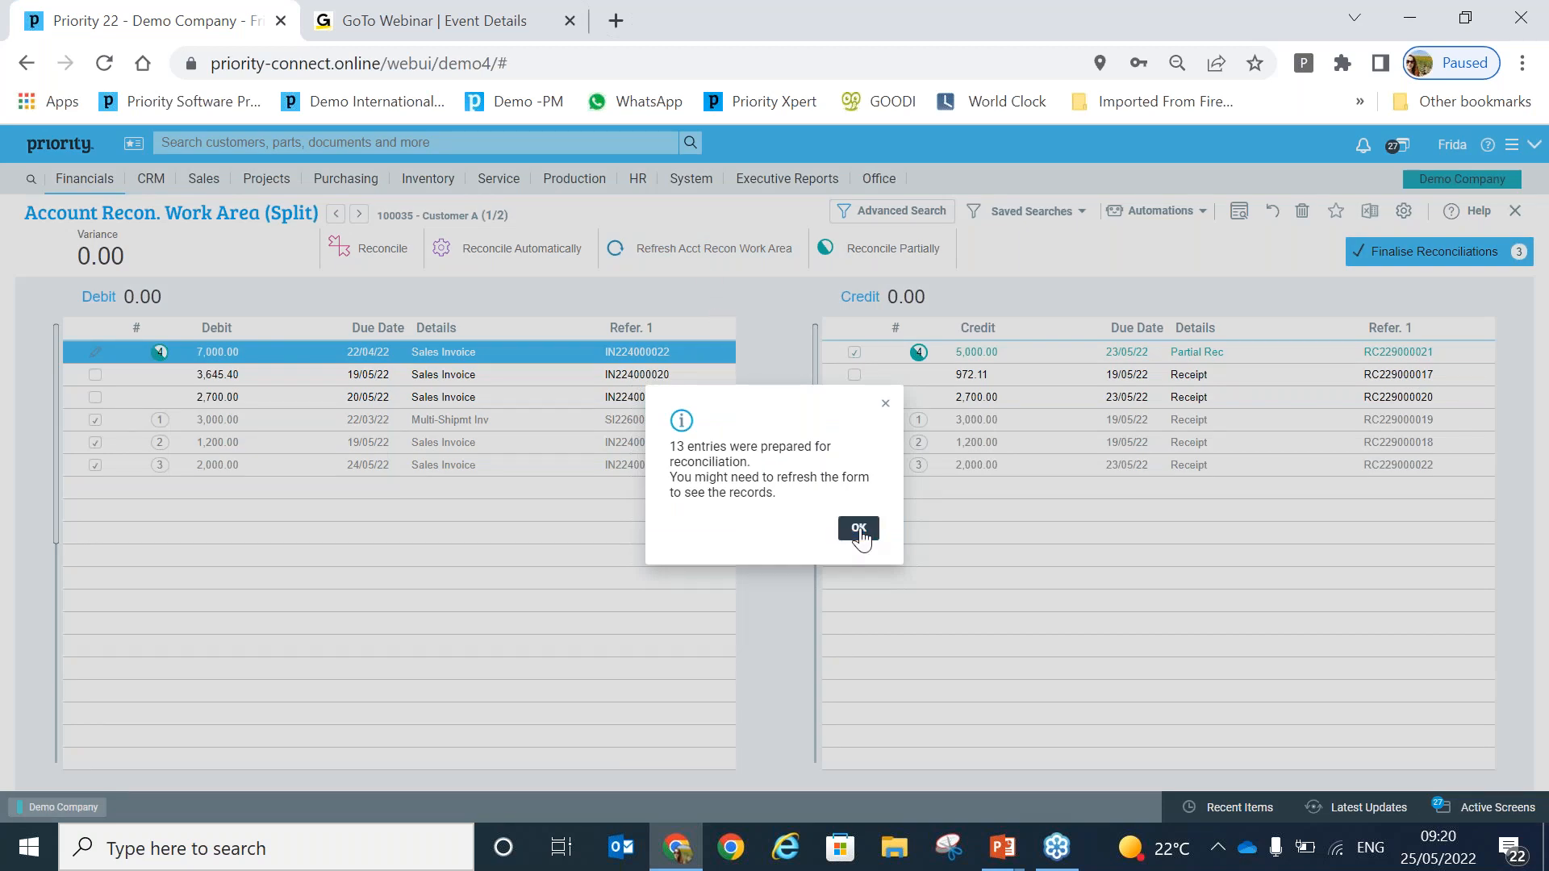
click(859, 529)
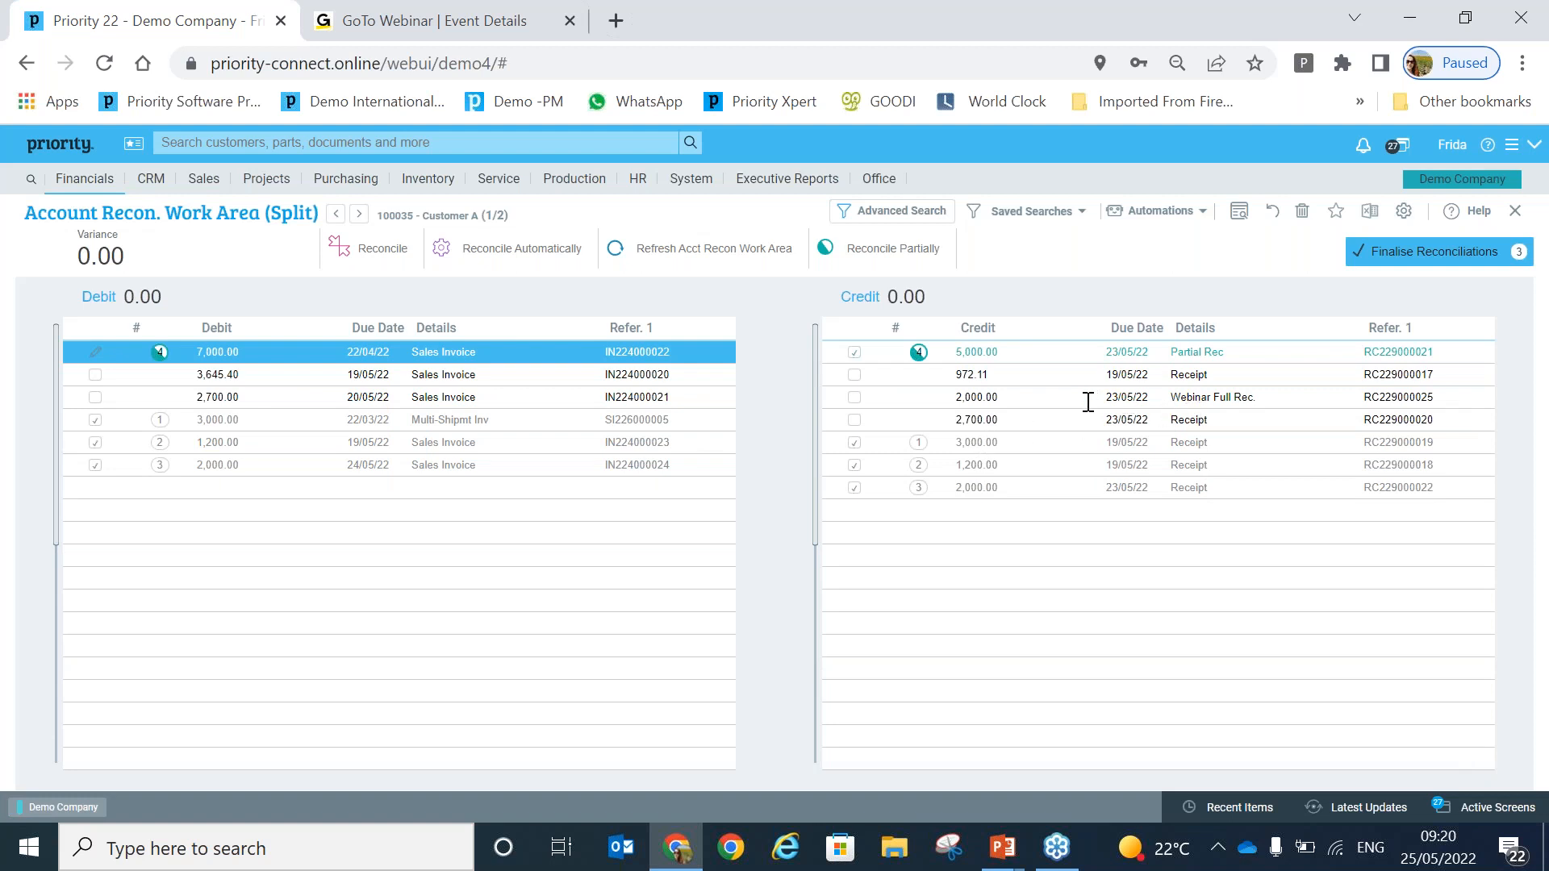
Reopen the partial reconciliation of the 5,000.00 Partial Rec entry and add the 2,000.00 Webinar Full Rec. receipt to match the 7,000.00 sales invoice
click(974, 395)
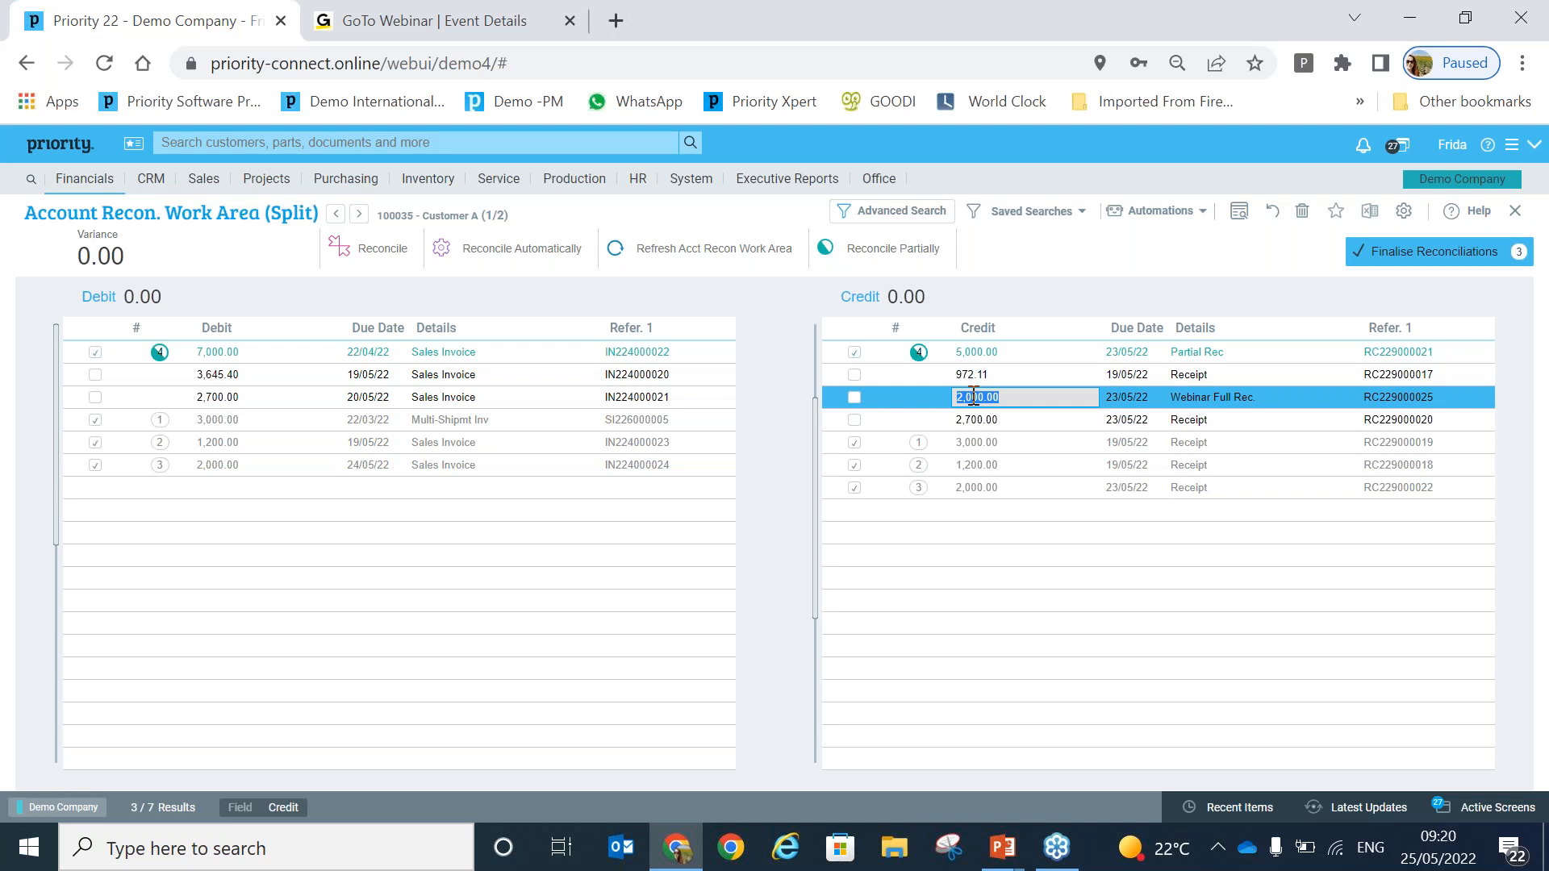
click(857, 355)
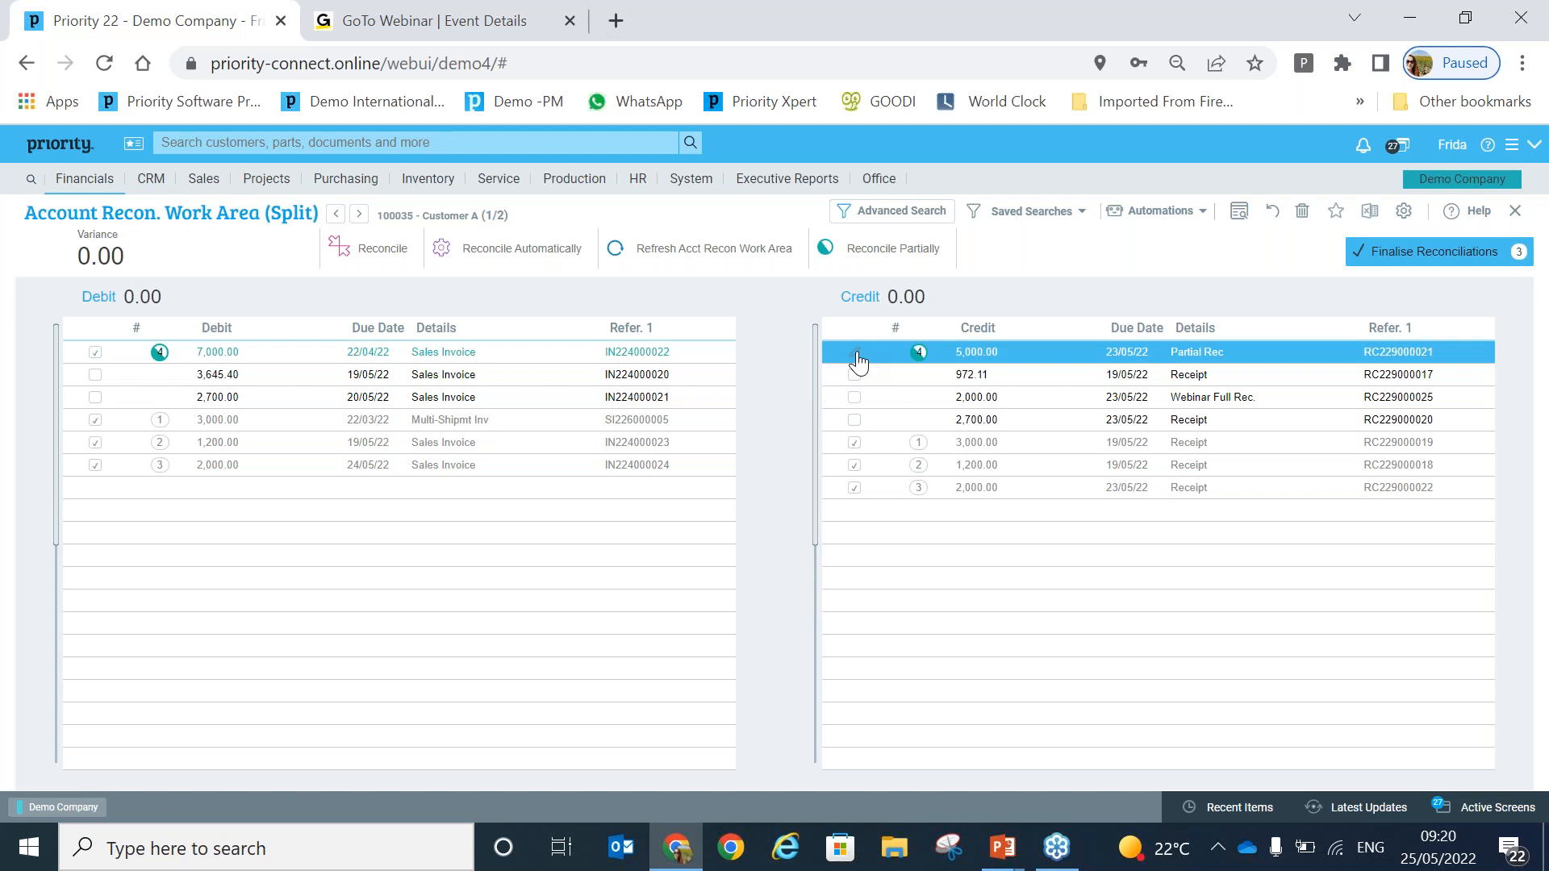
click(968, 354)
click(965, 377)
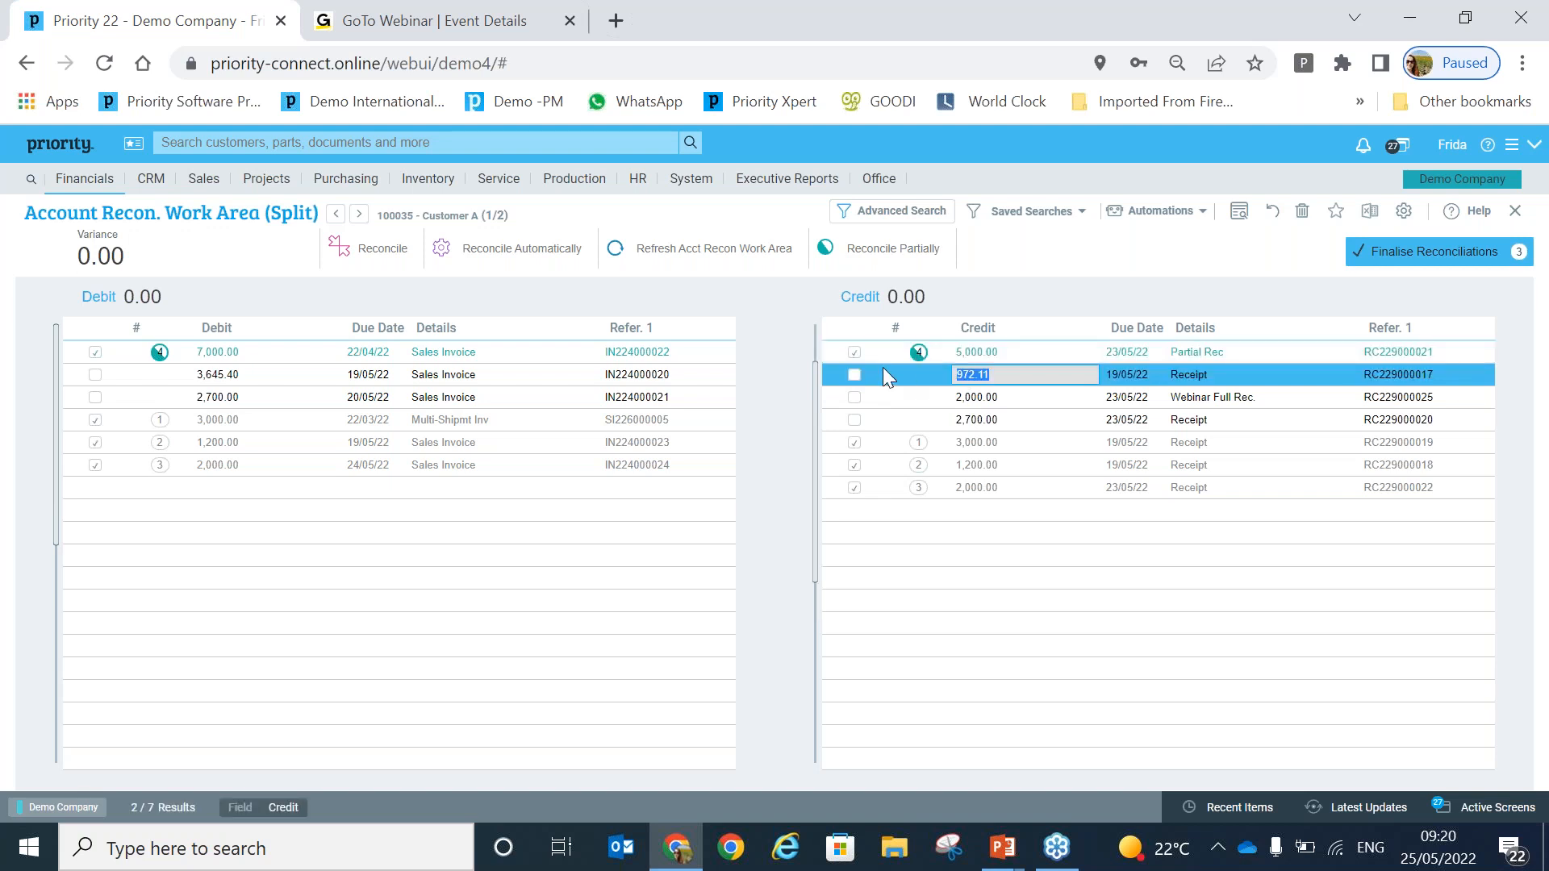
click(854, 356)
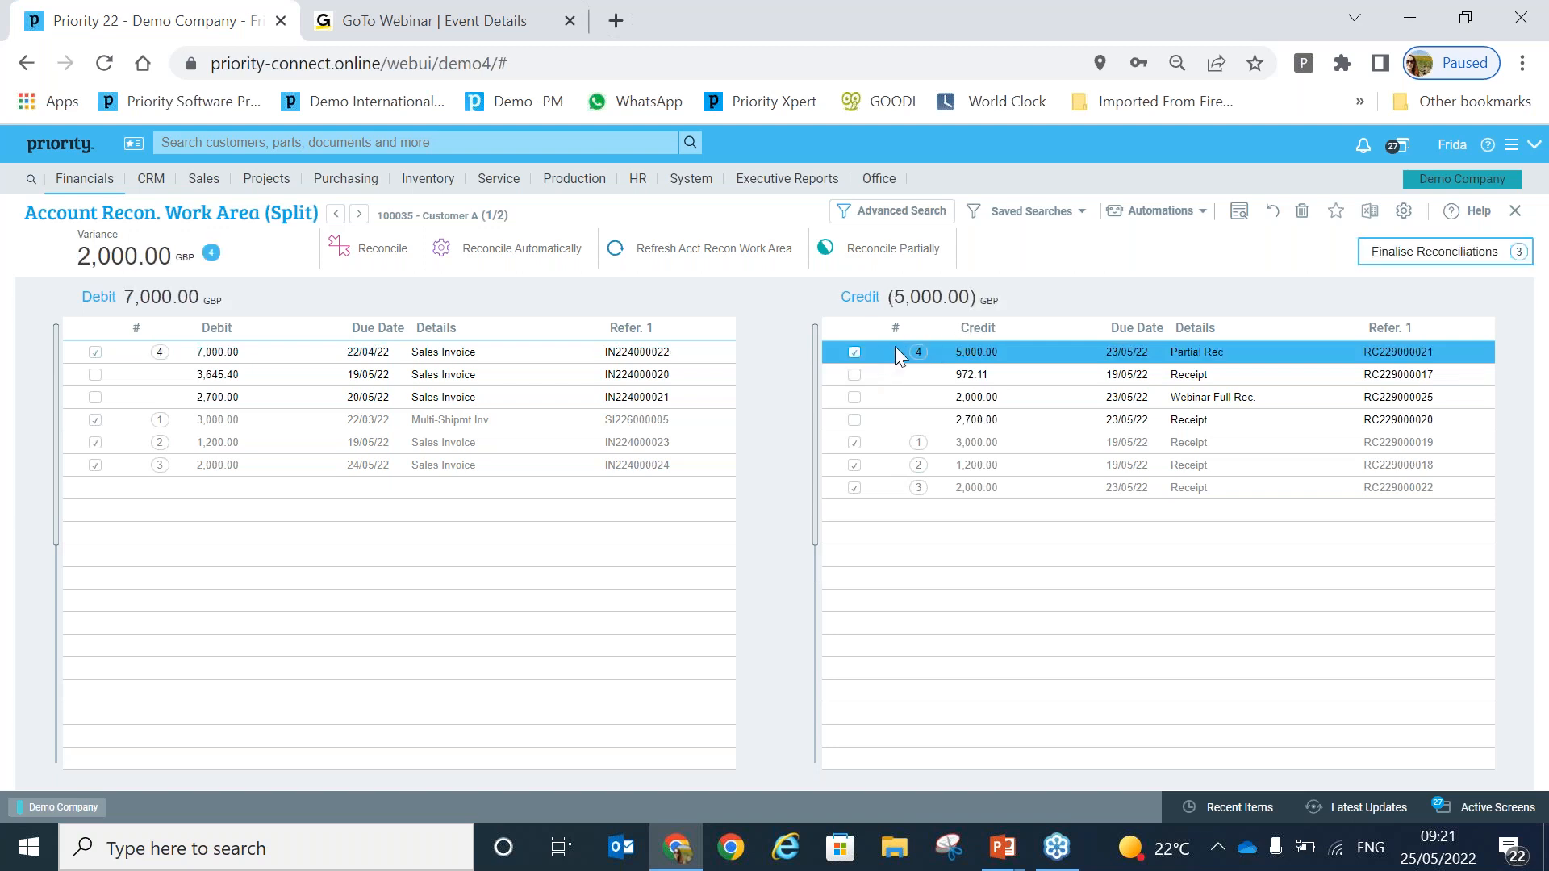
click(854, 397)
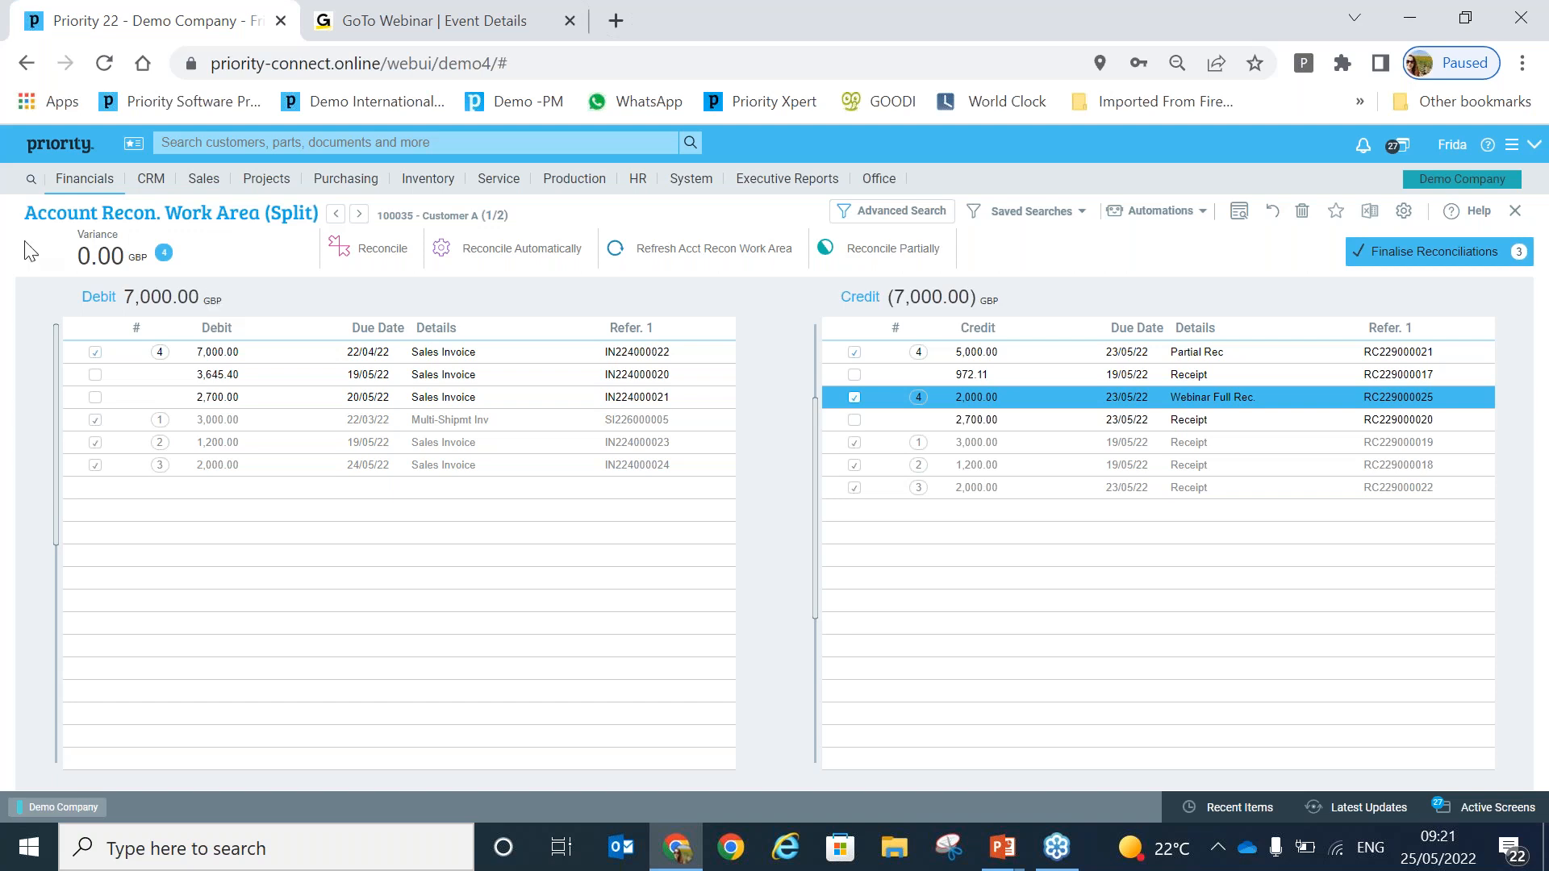
Review Customer A's unreconciled and reconciled transactions in the Chart of Accounts Receivable, and return to the home page
click(91, 154)
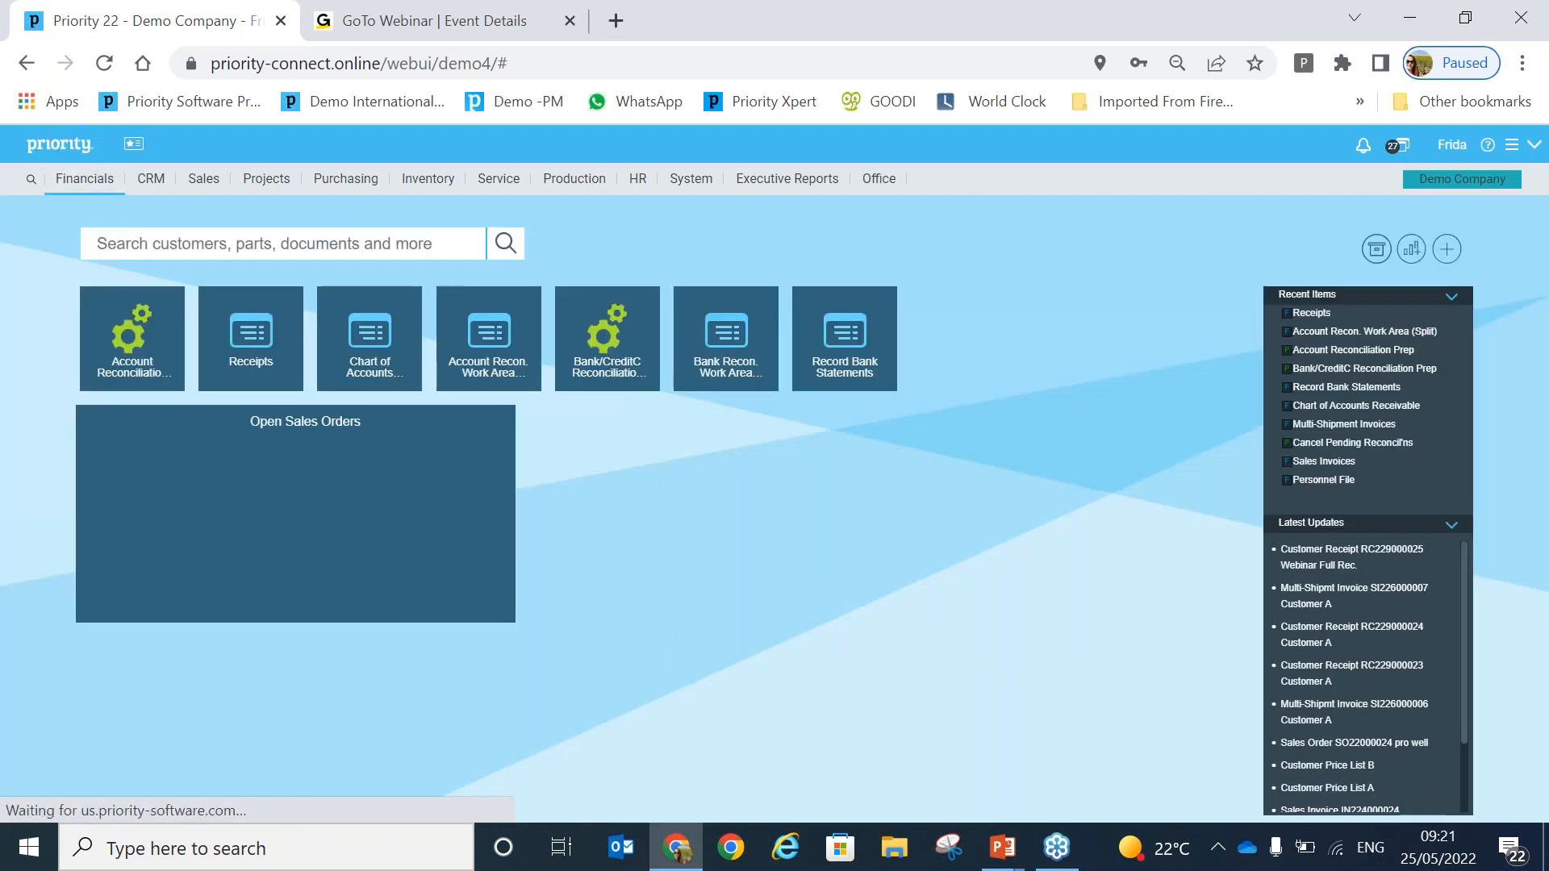
click(378, 359)
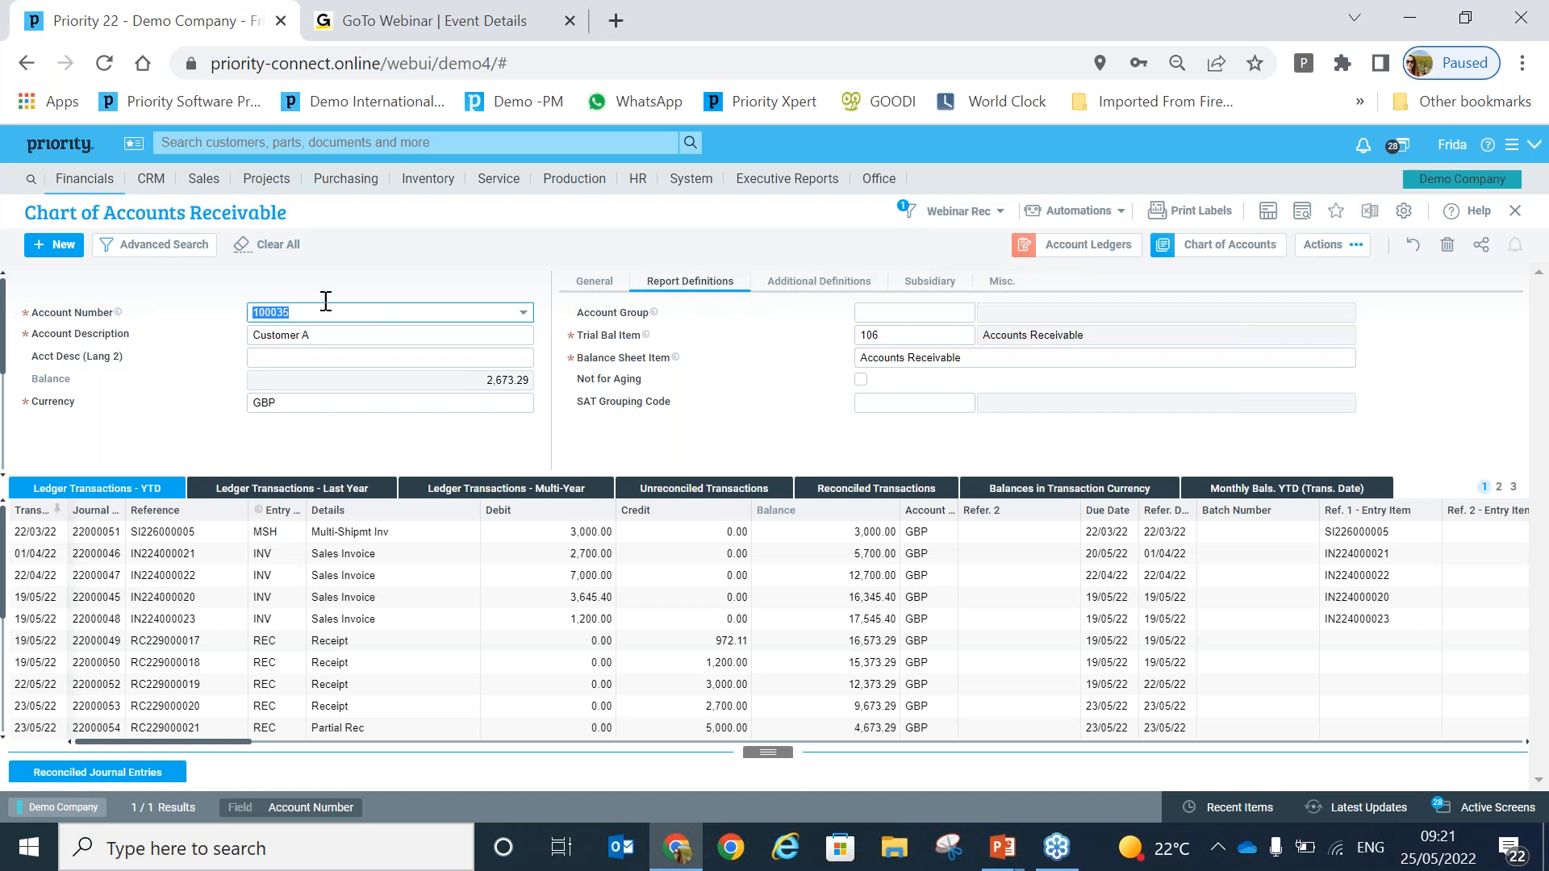
click(316, 336)
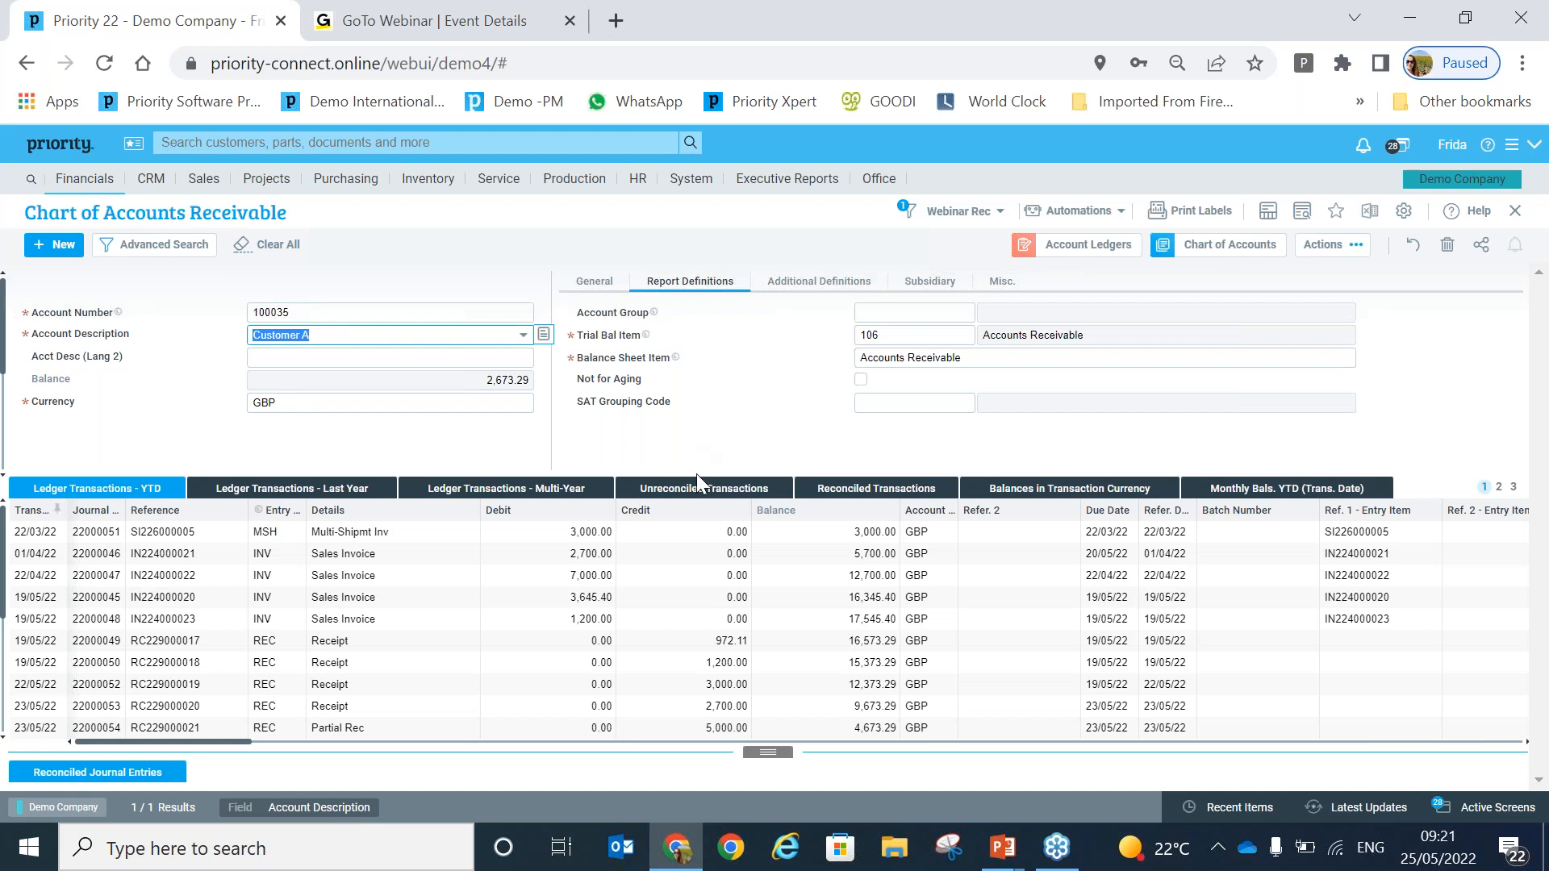
click(710, 500)
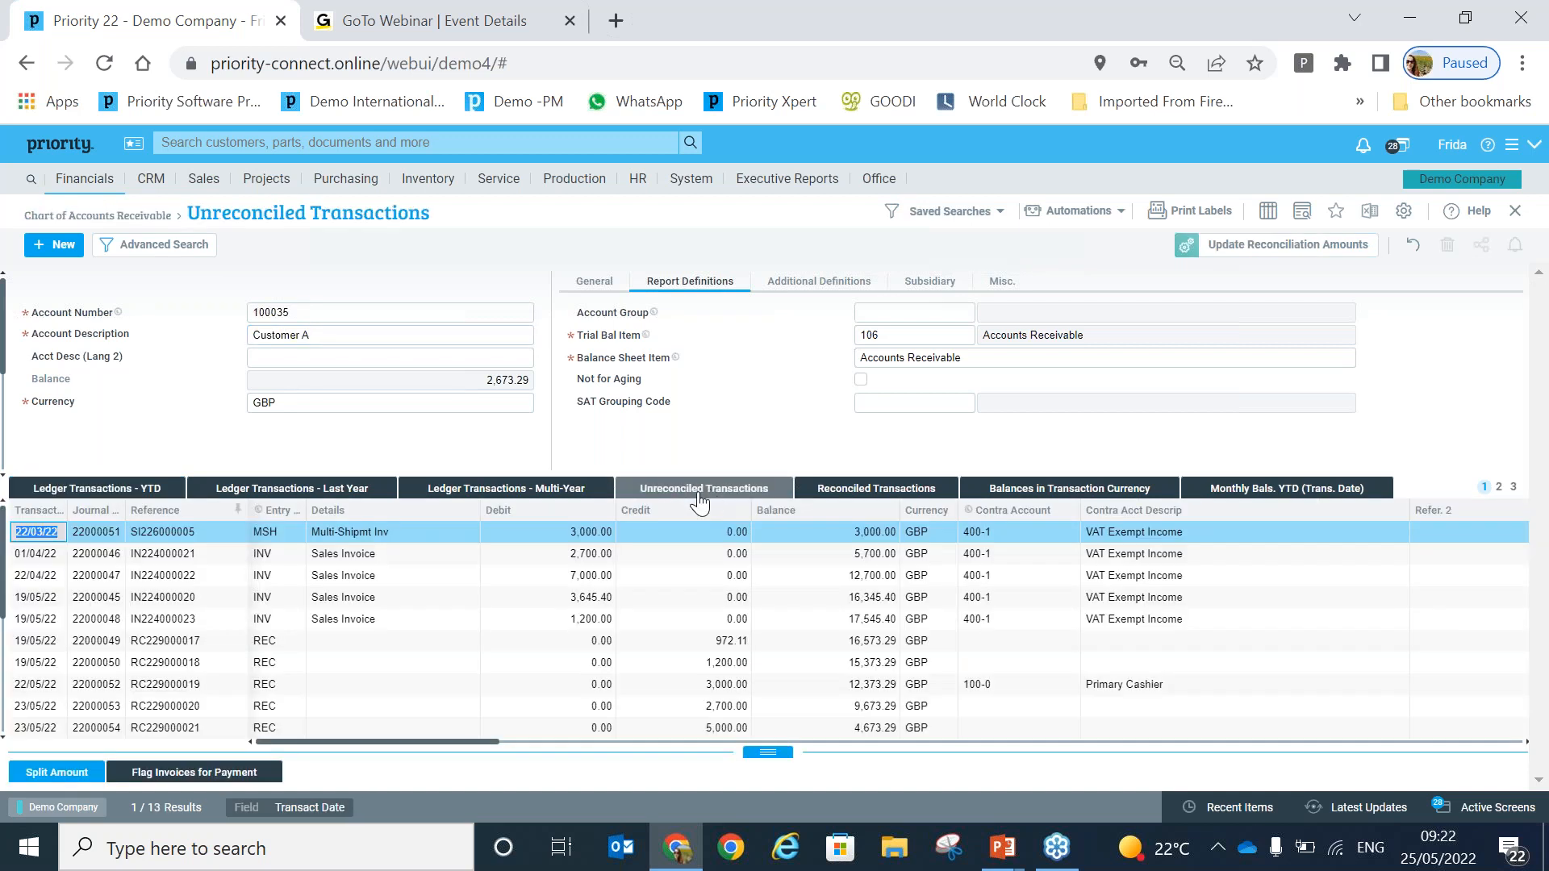
click(362, 531)
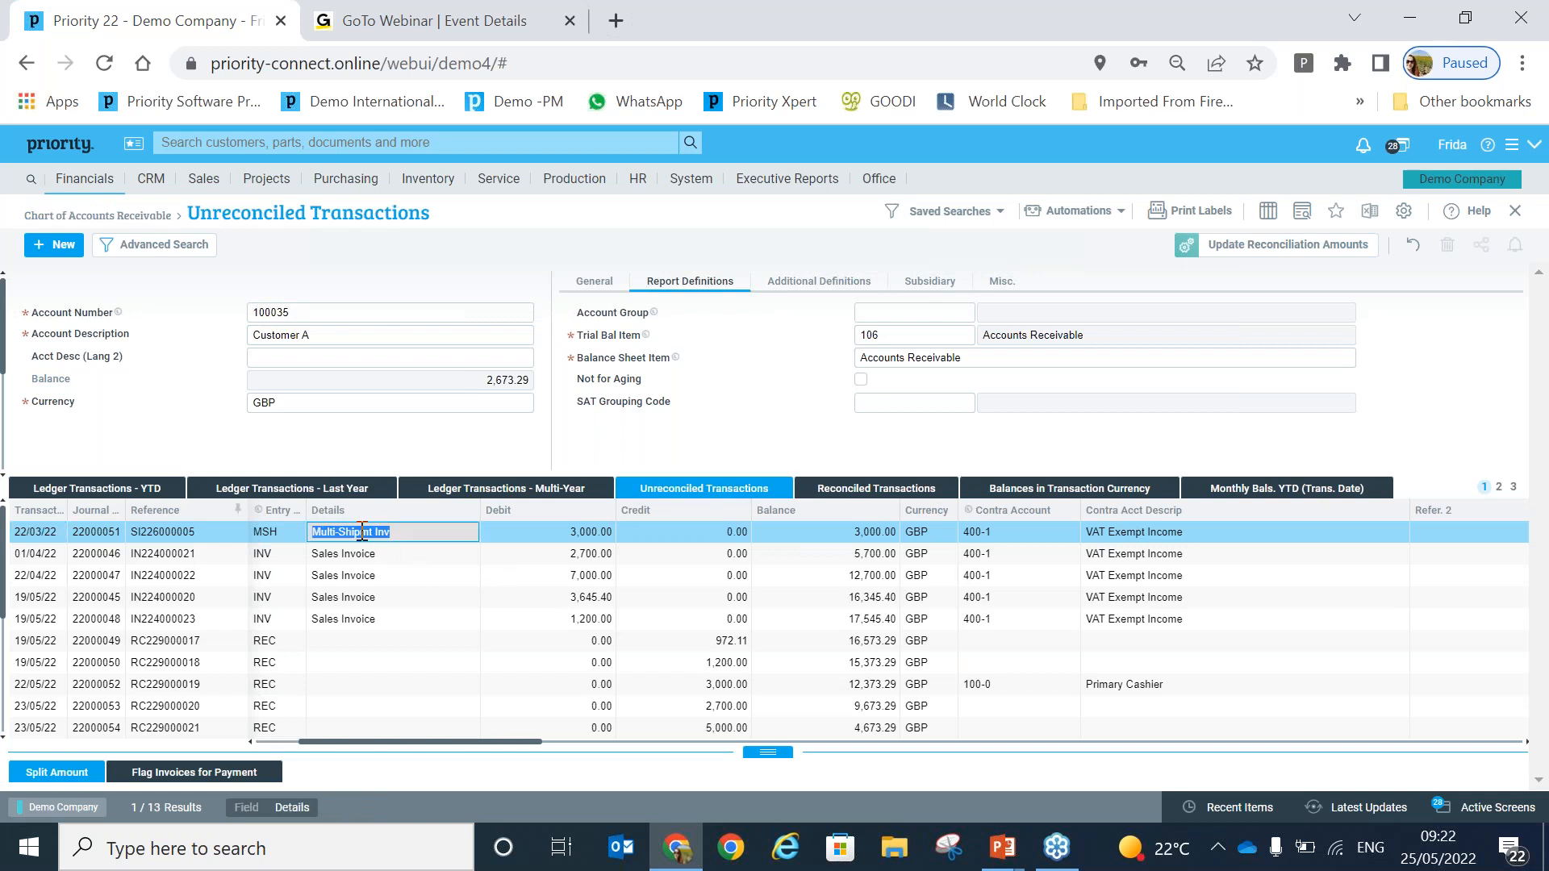
click(350, 569)
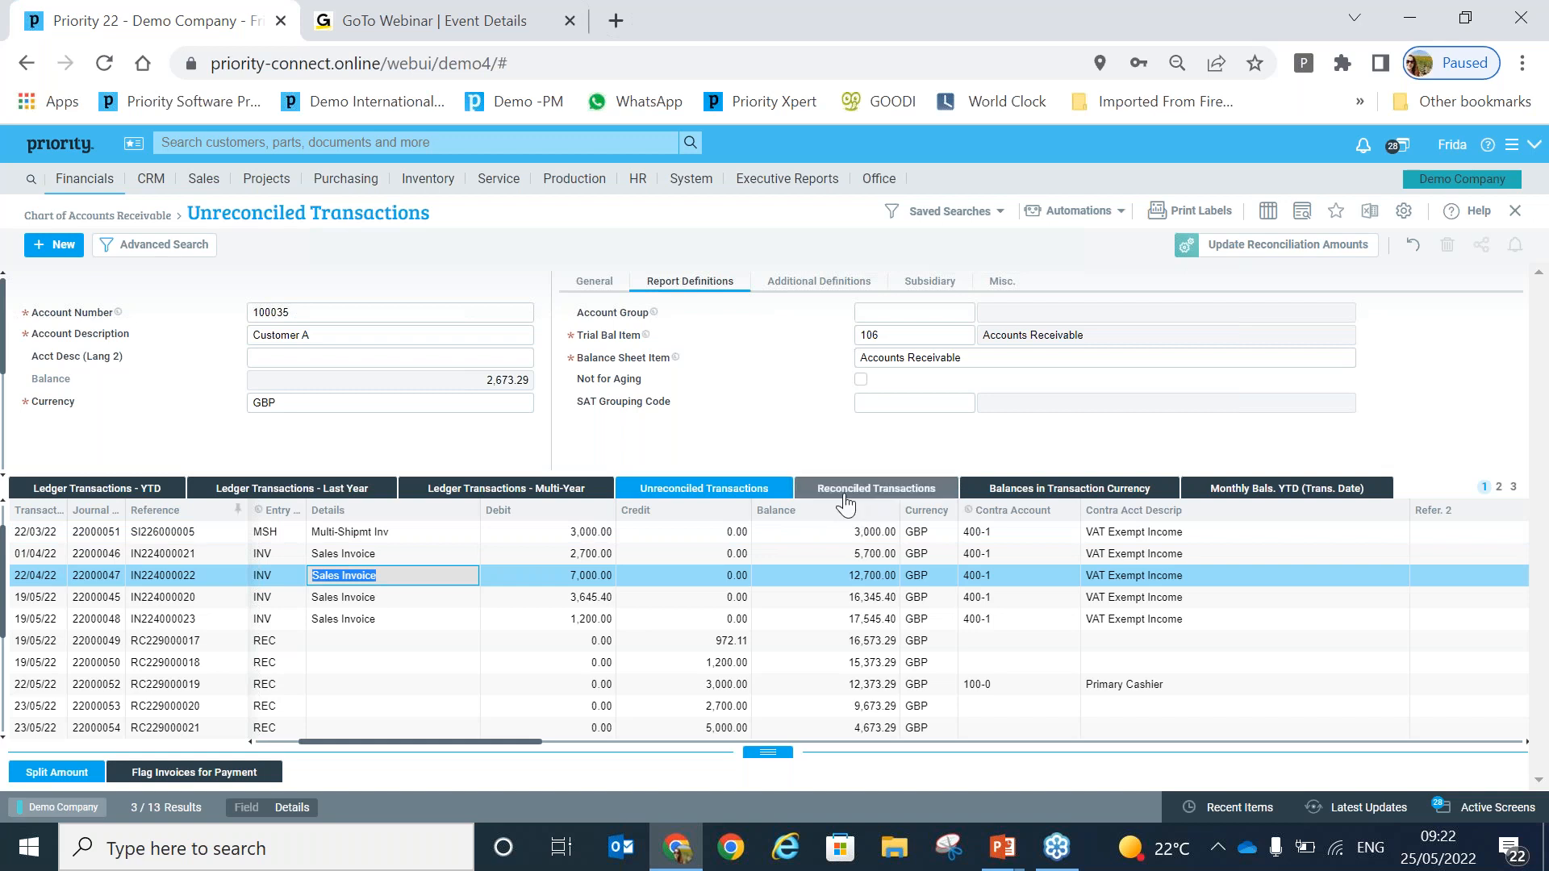
click(882, 491)
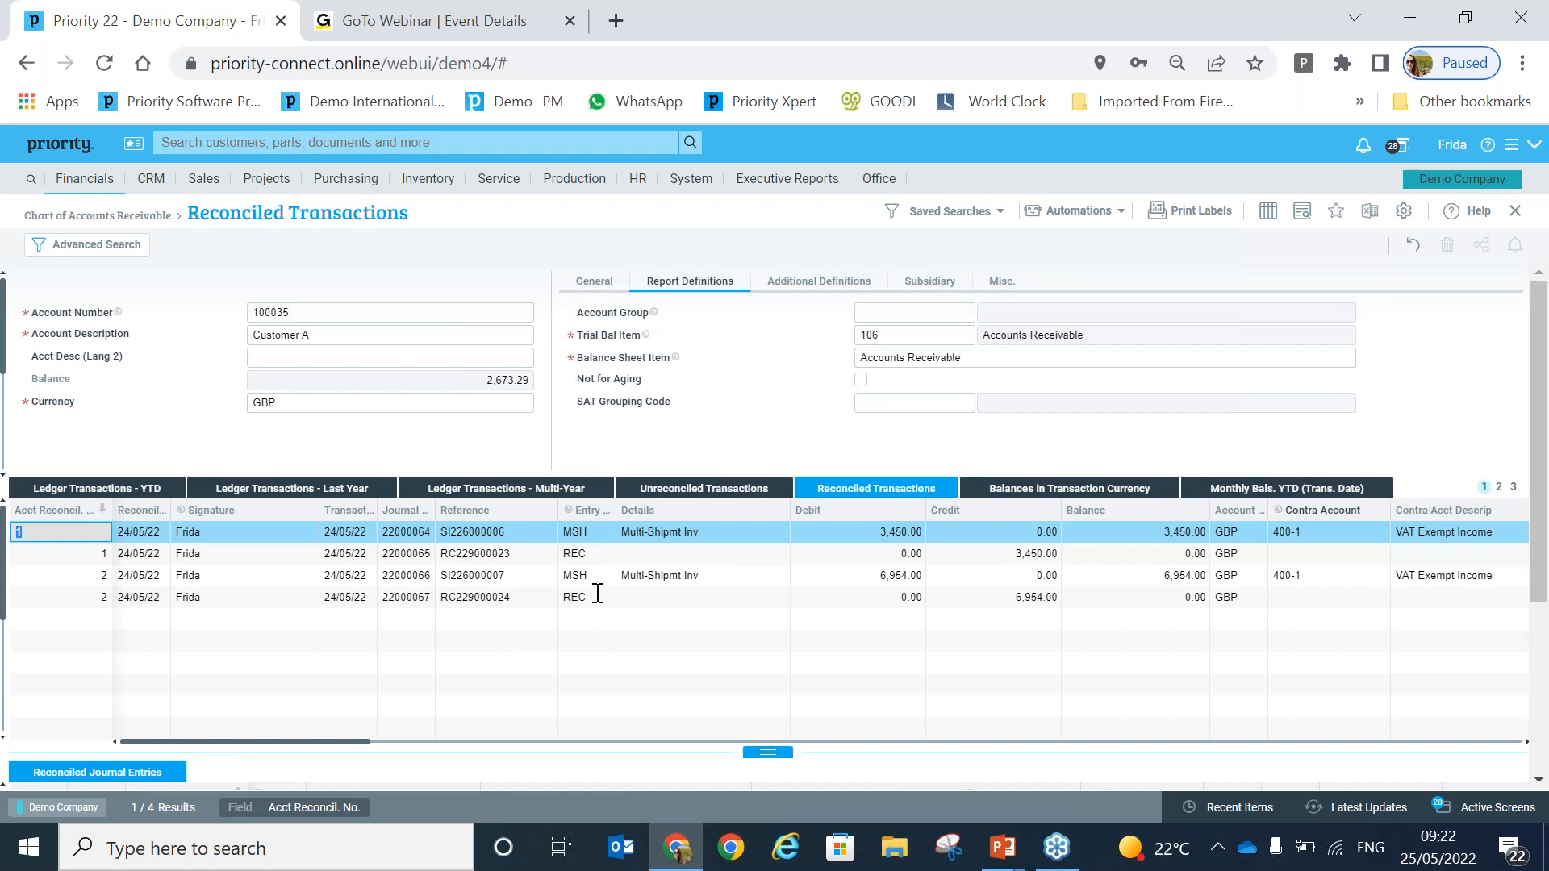
click(101, 596)
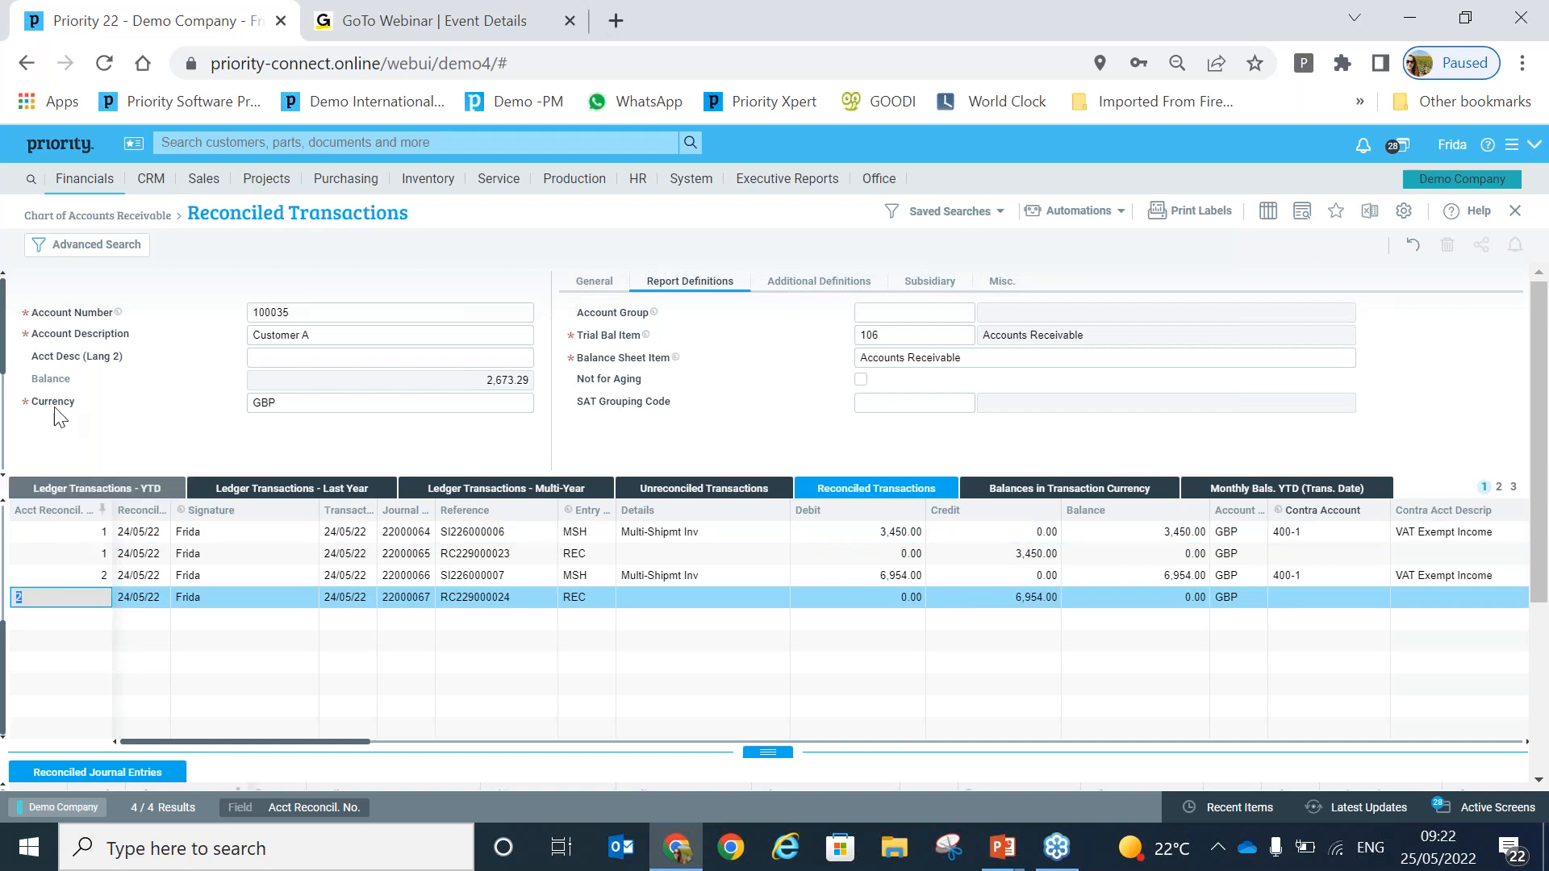
click(56, 145)
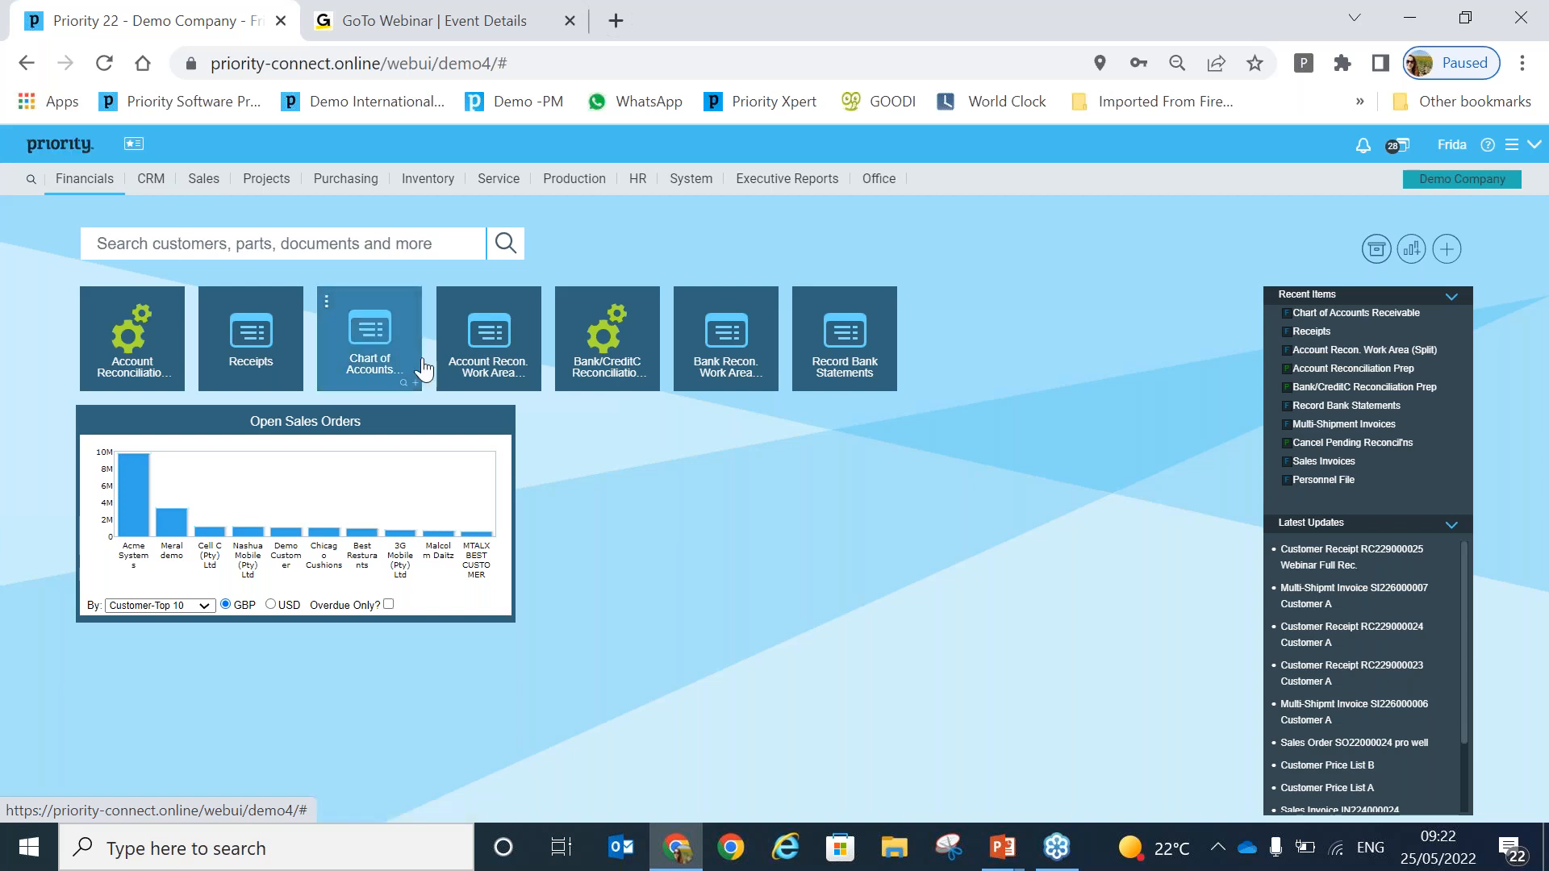
click(608, 345)
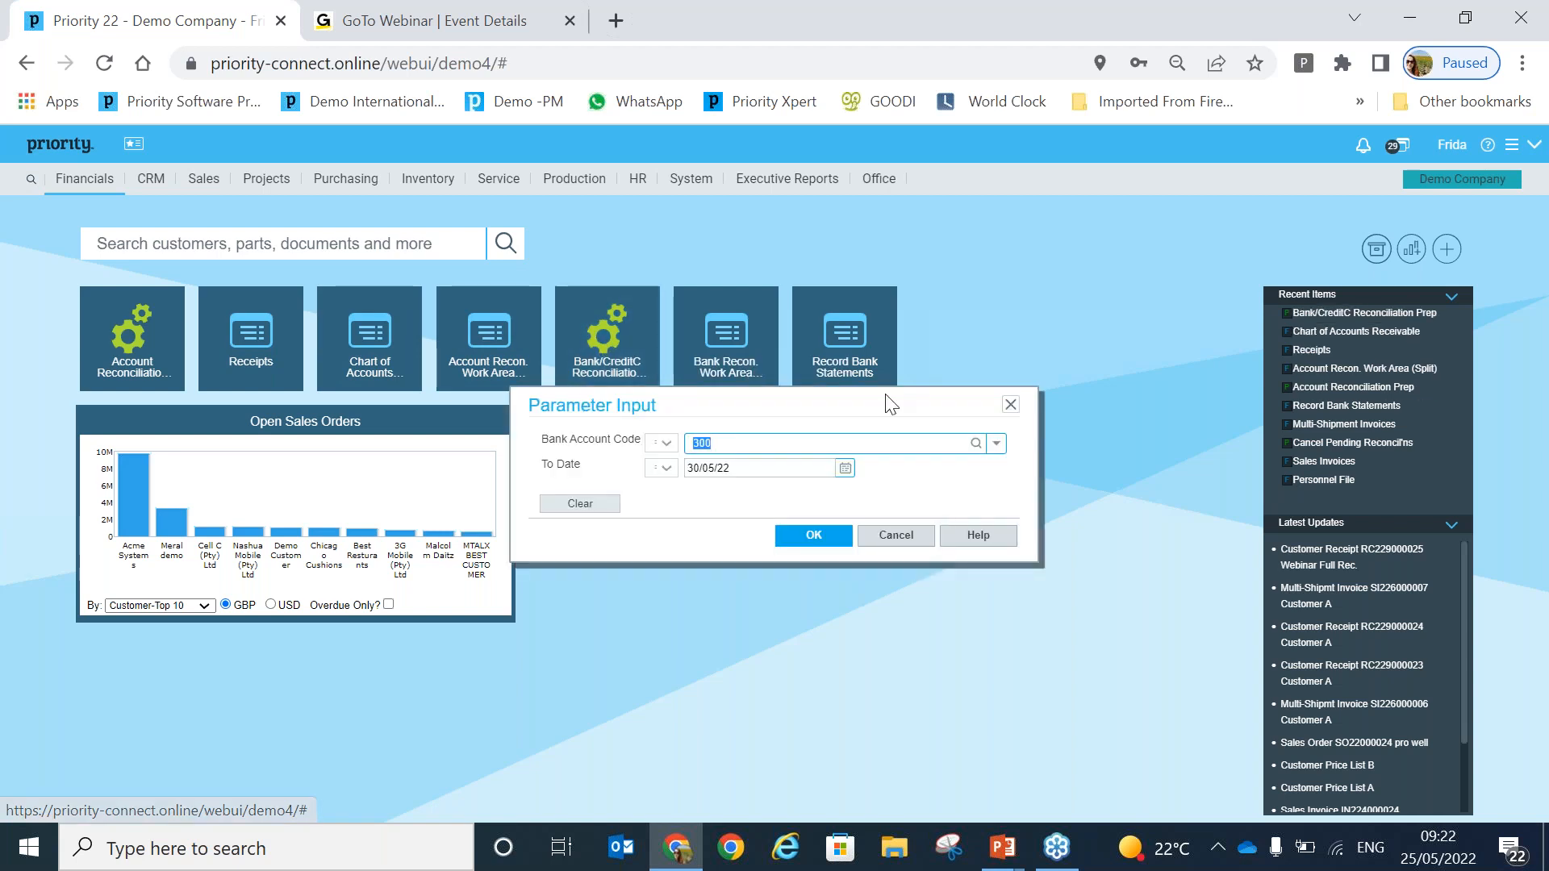
click(998, 451)
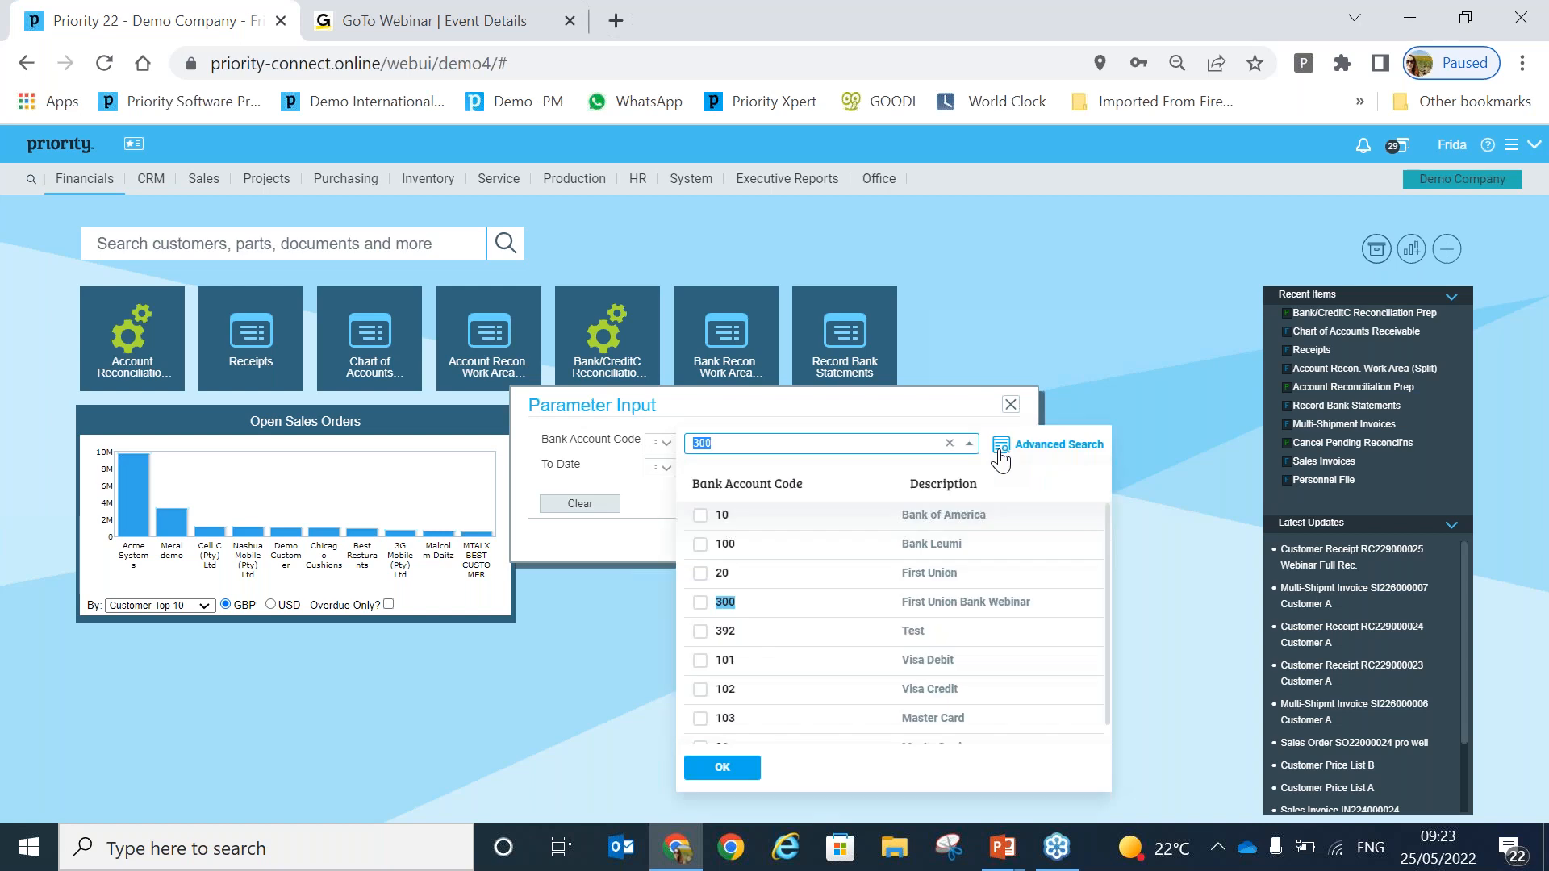
click(701, 602)
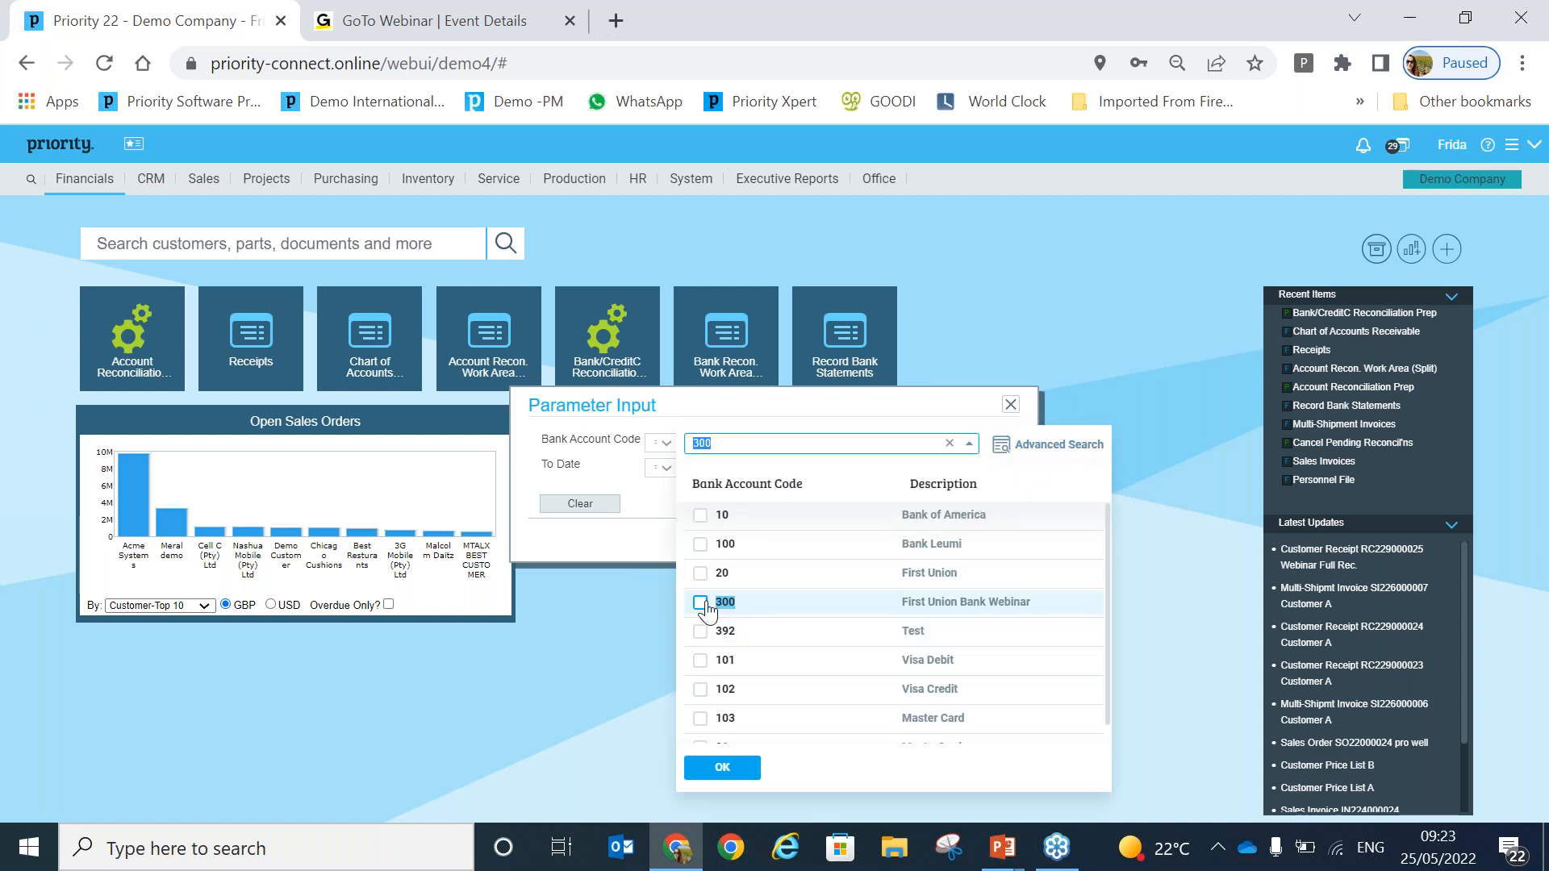
click(721, 765)
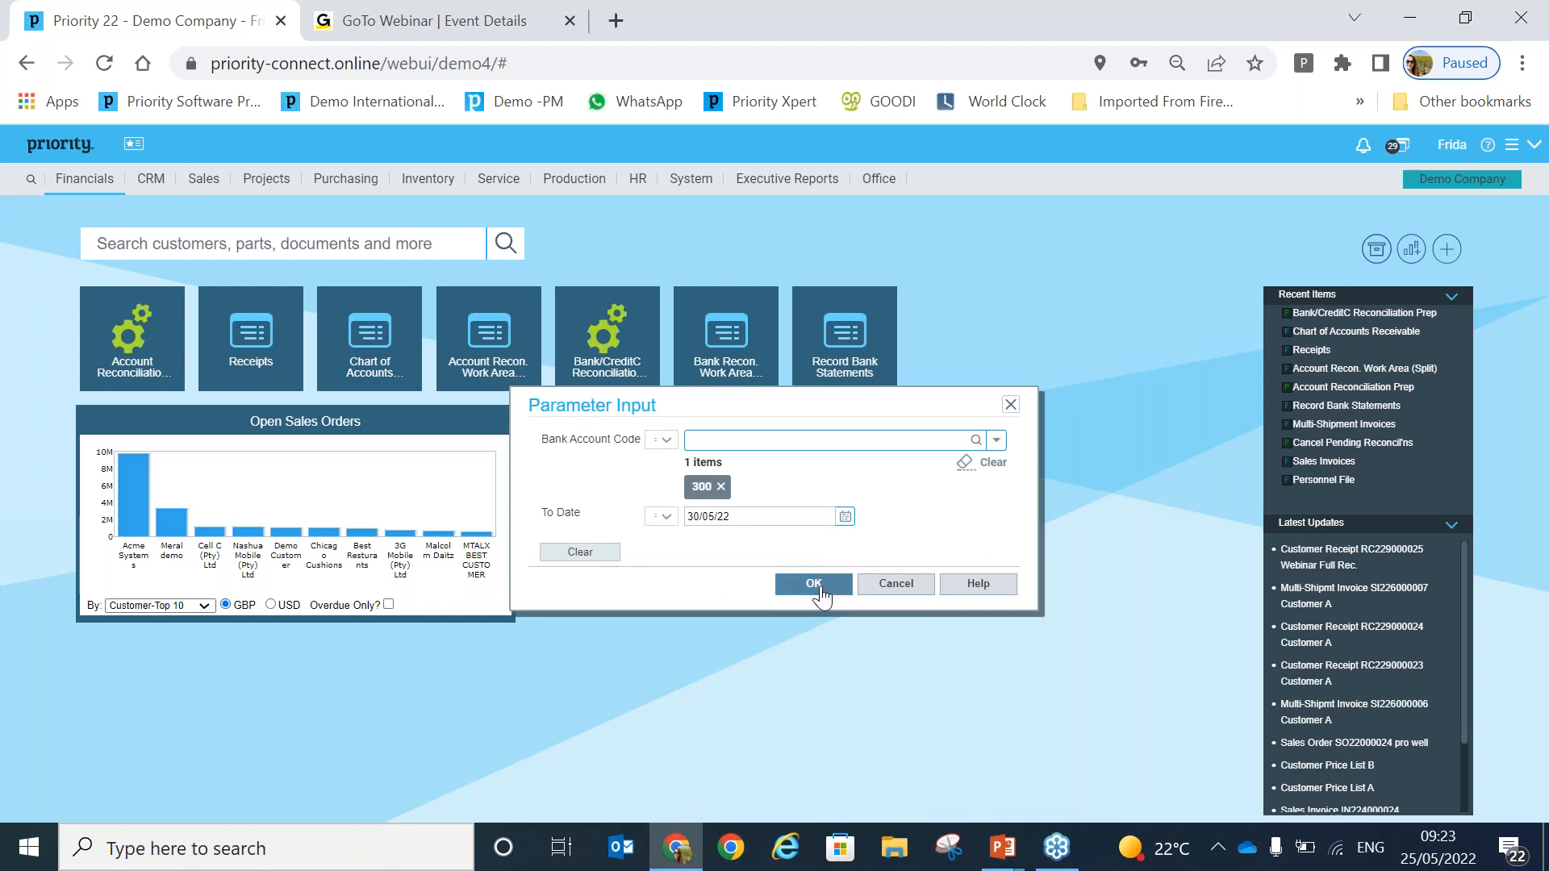
click(814, 585)
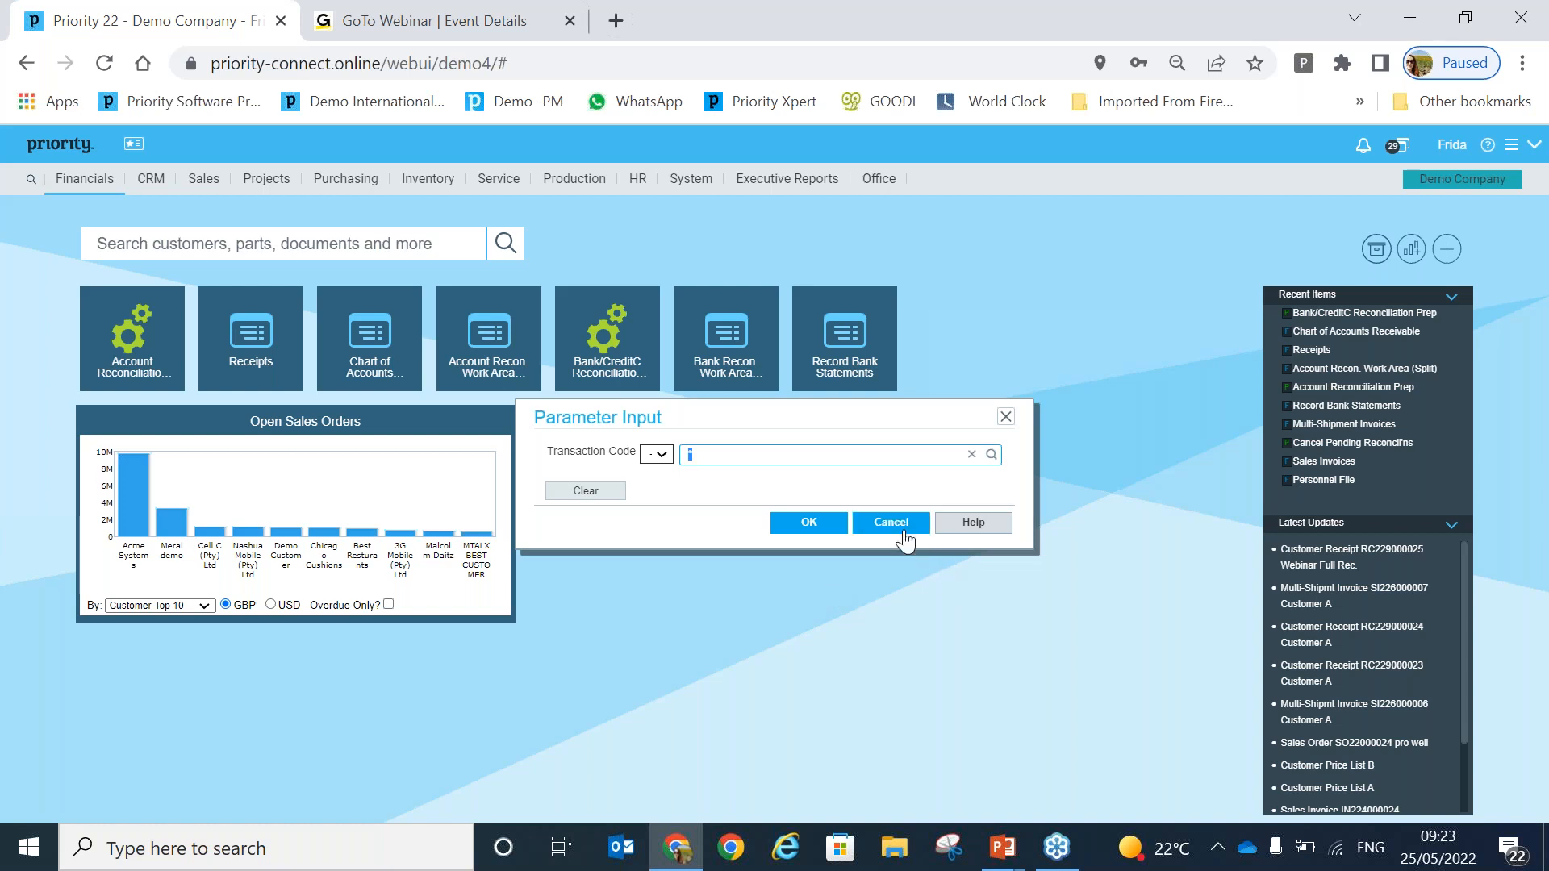
click(891, 523)
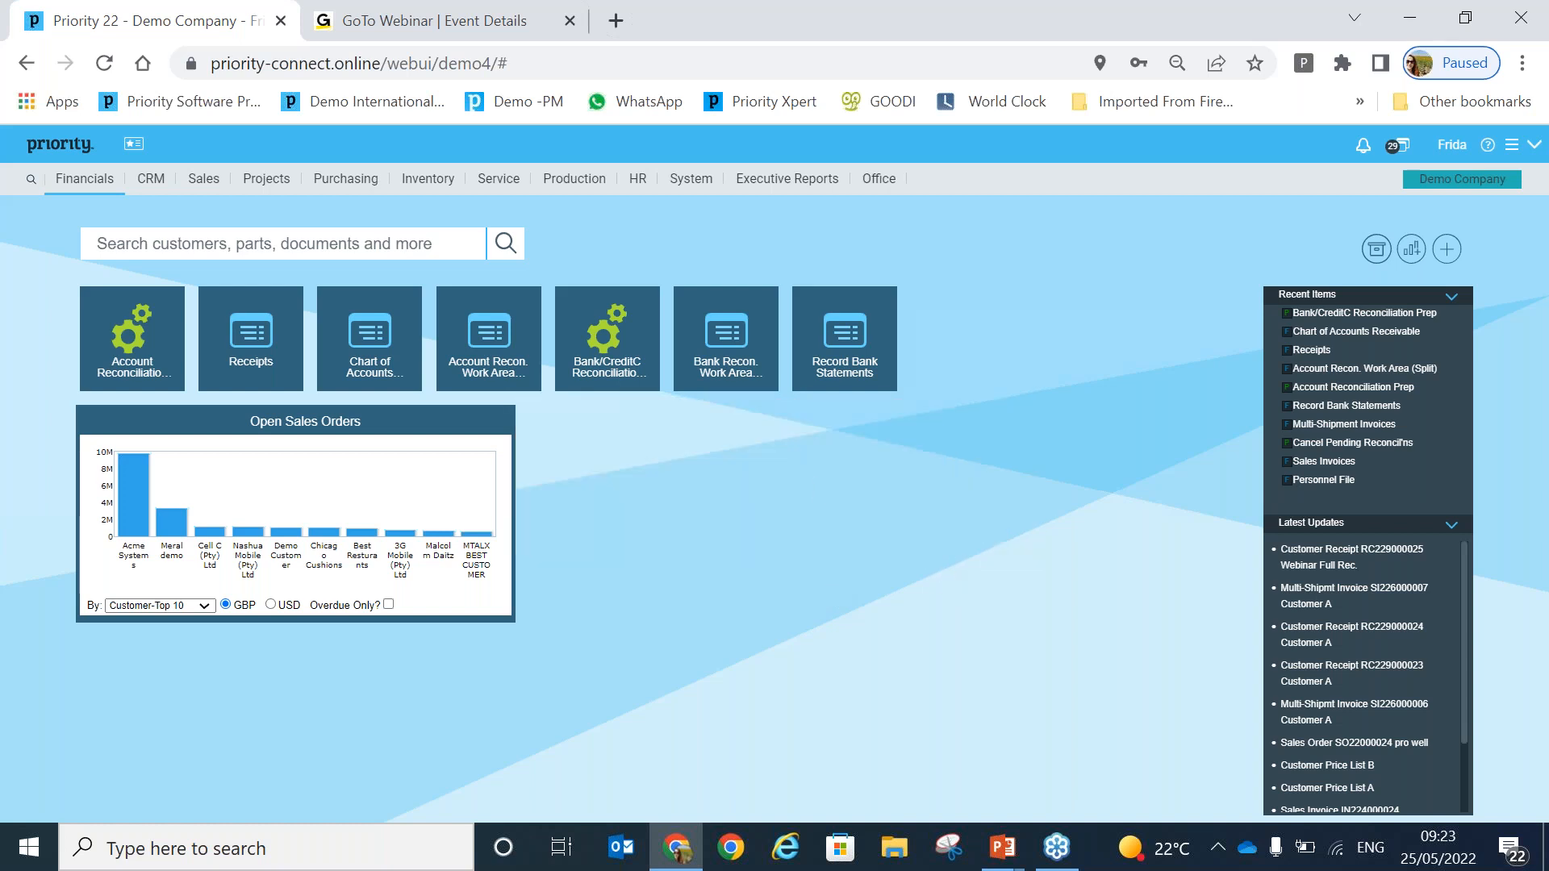
Prepare the First Union Bank Webinar reconciliation up to 30/05/22 for all transaction codes, showing strong recommendations only, and open Bank Recon. Work Area (Split)
click(607, 372)
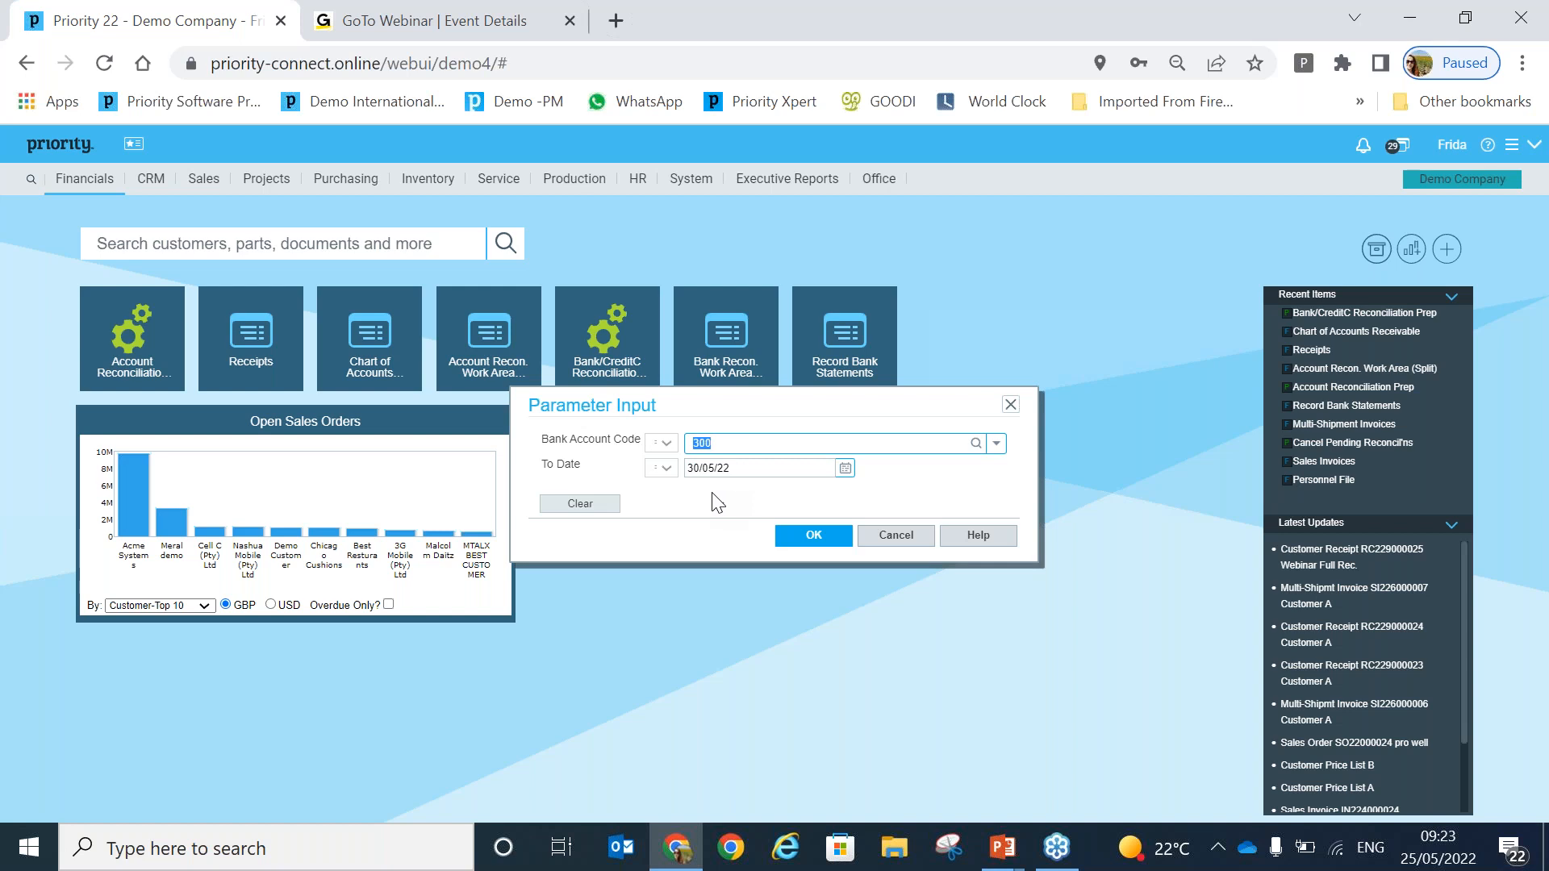
click(814, 536)
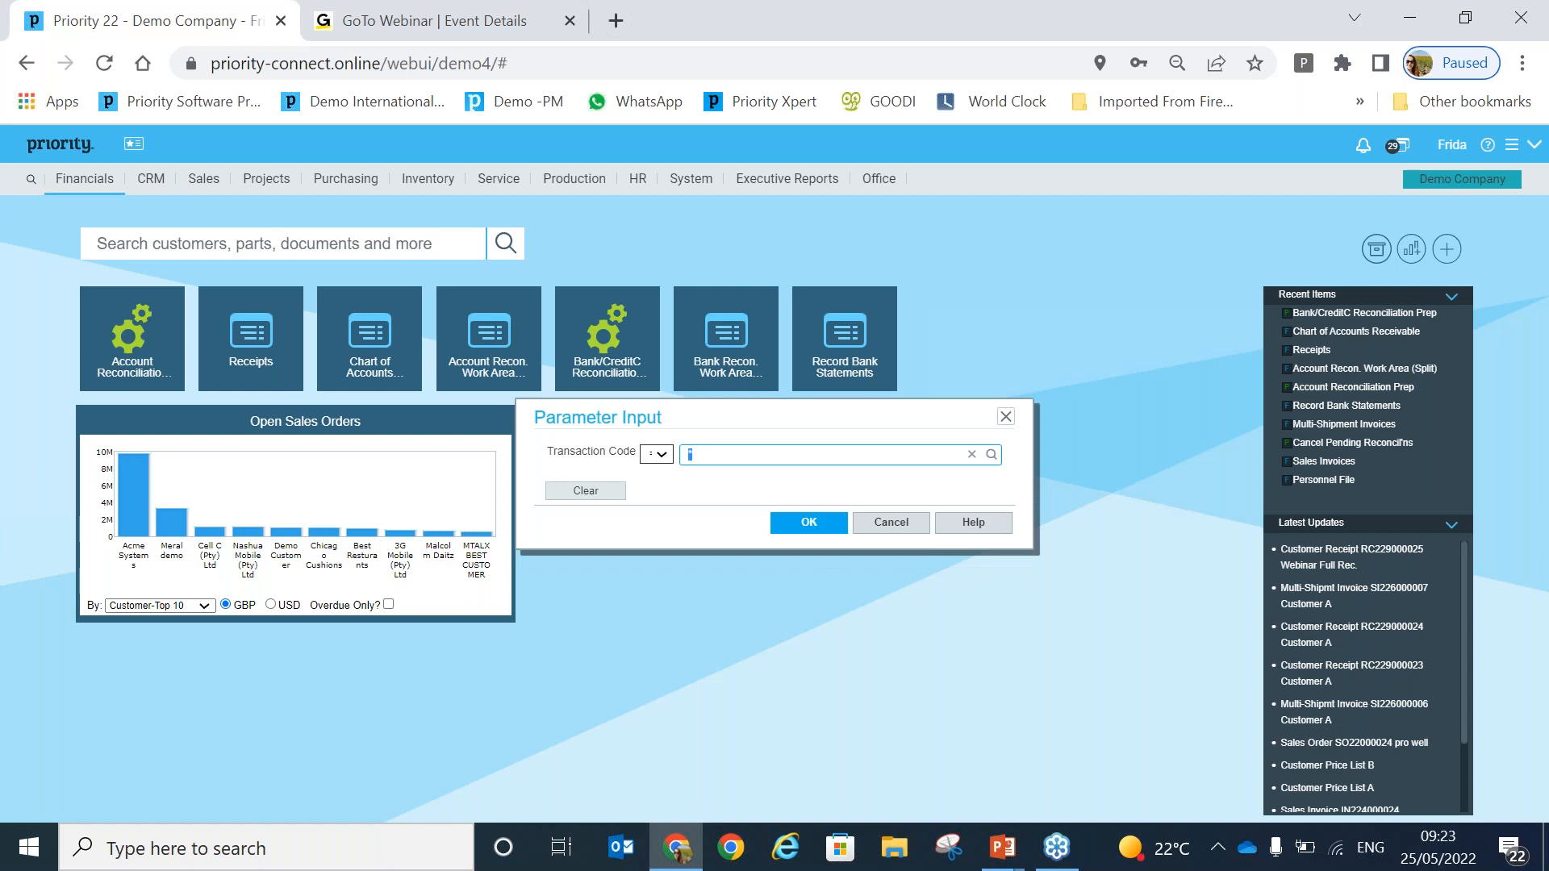
click(809, 522)
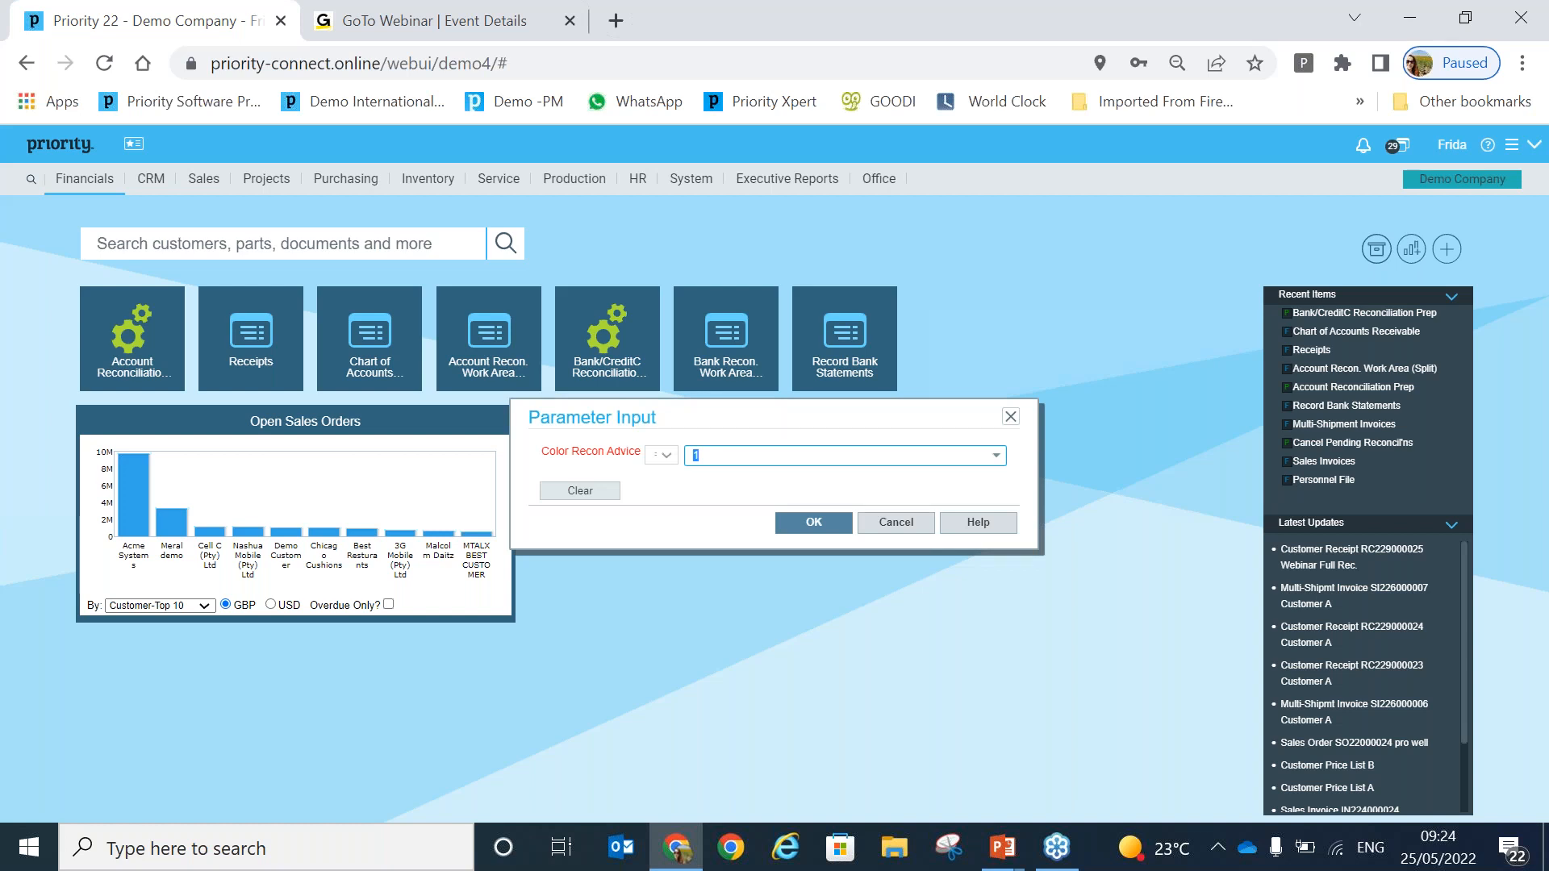
click(997, 456)
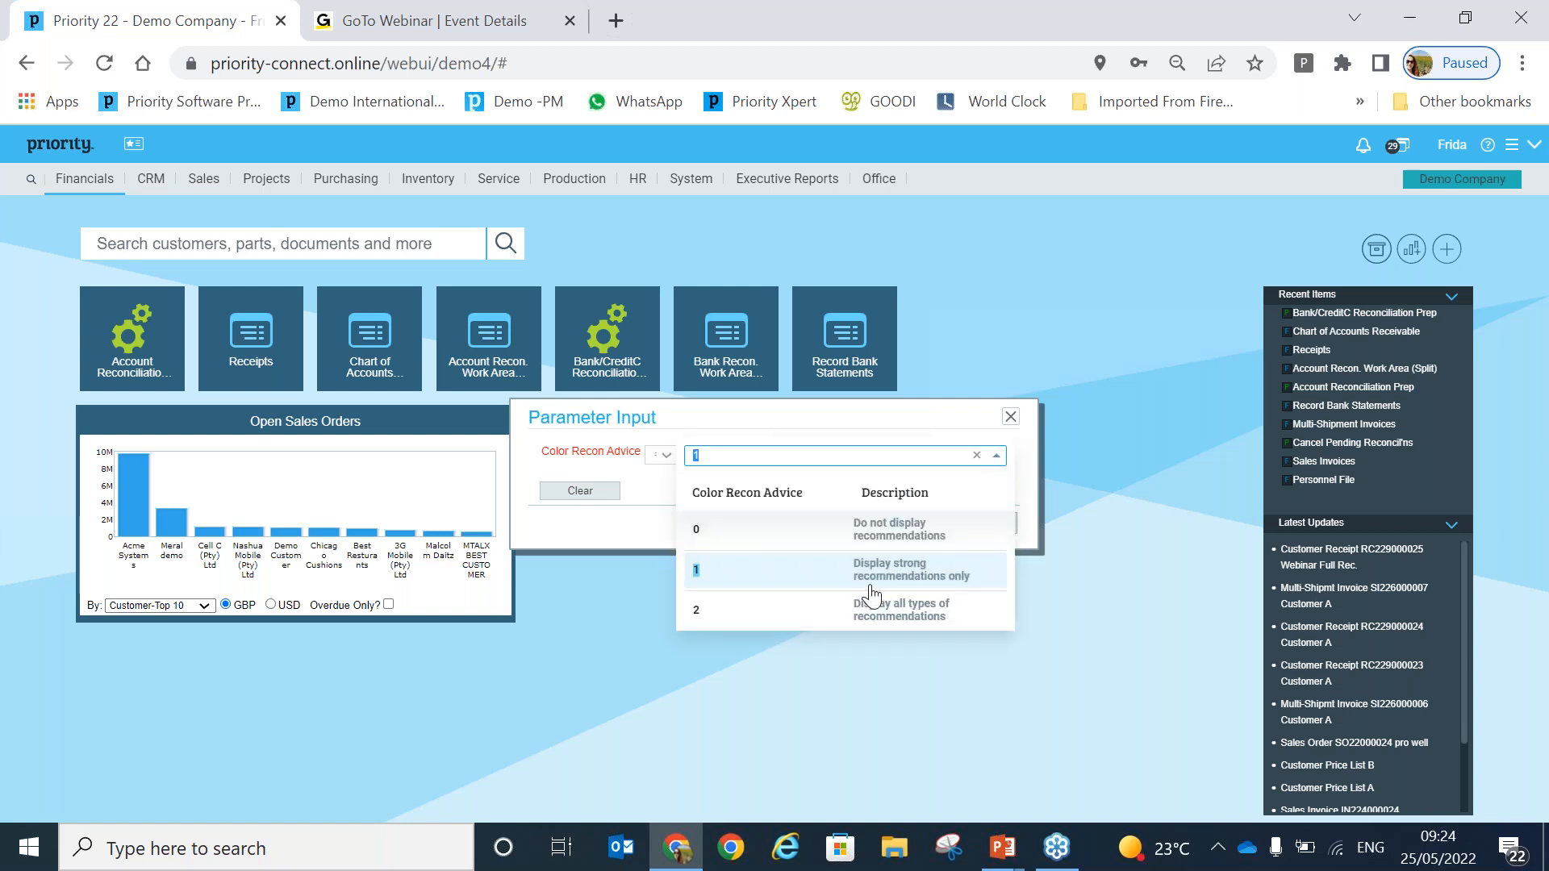
click(925, 573)
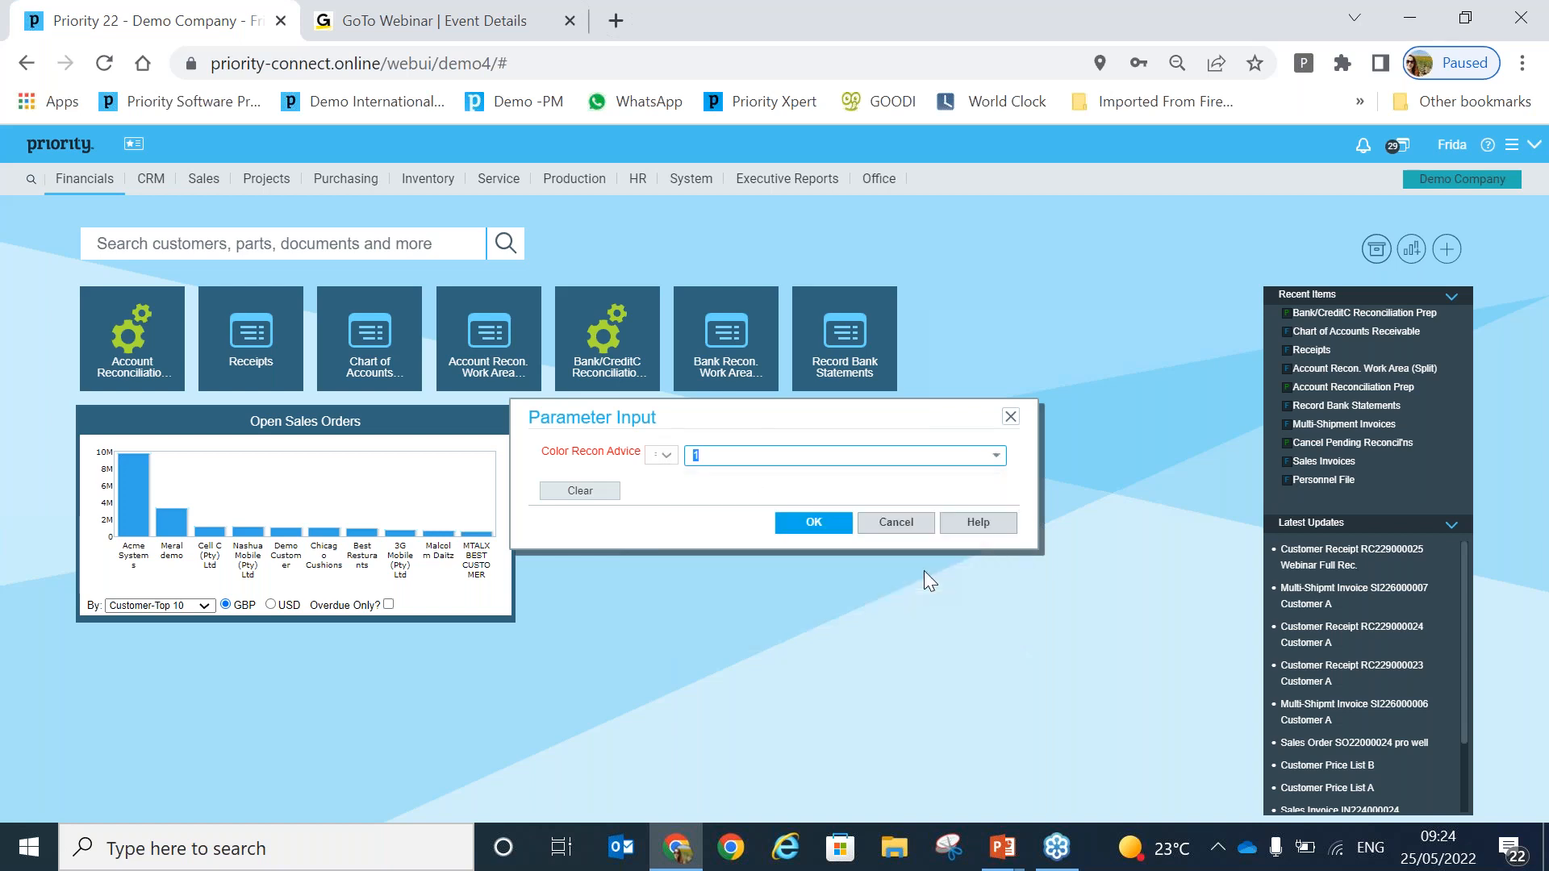
click(817, 524)
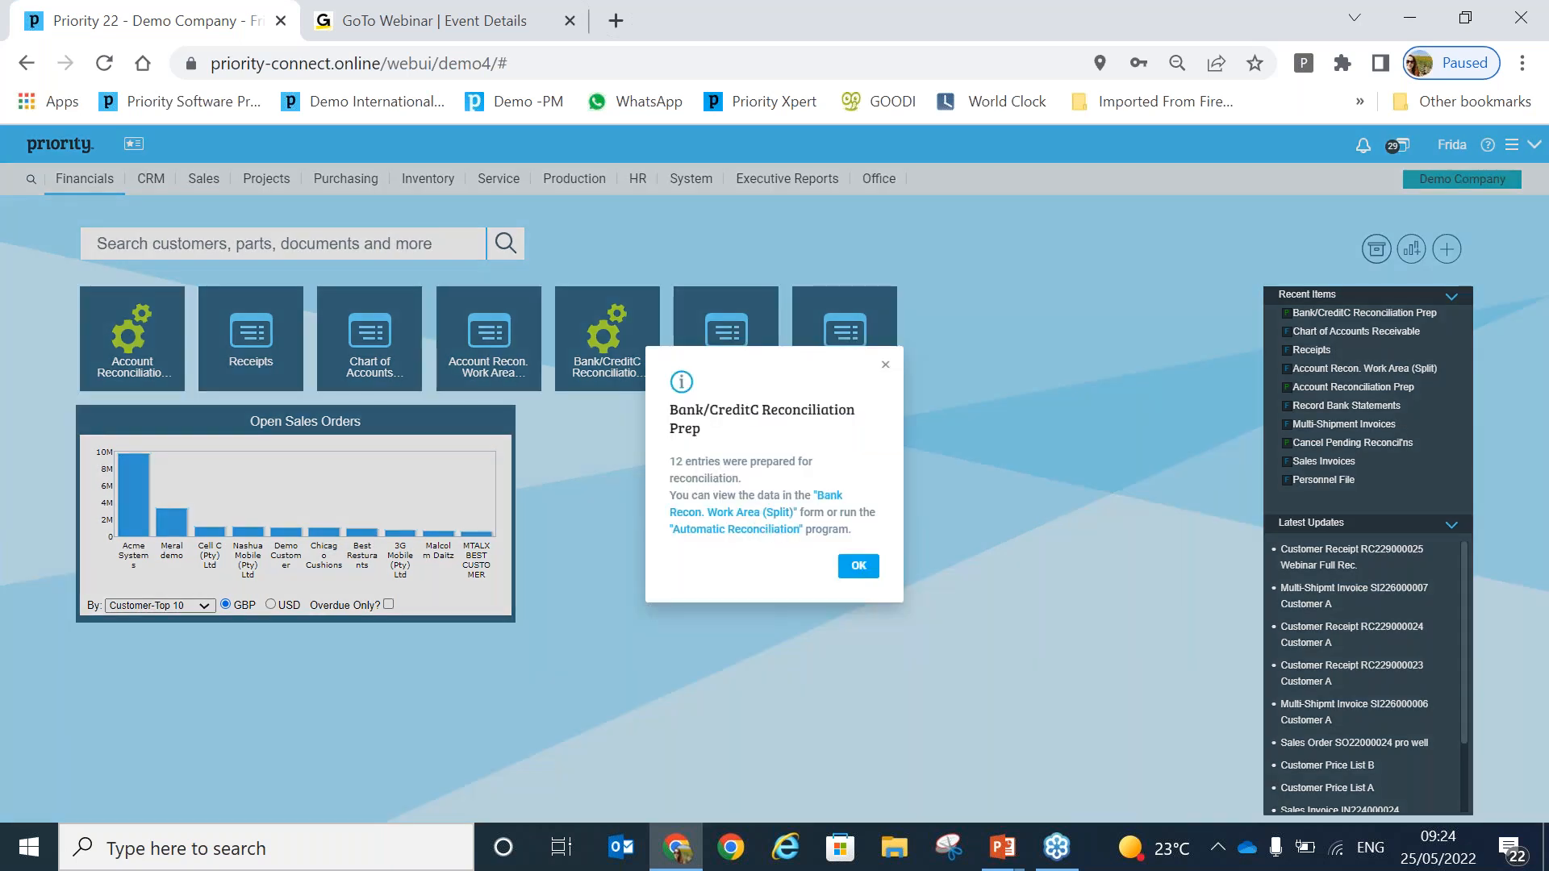
click(772, 514)
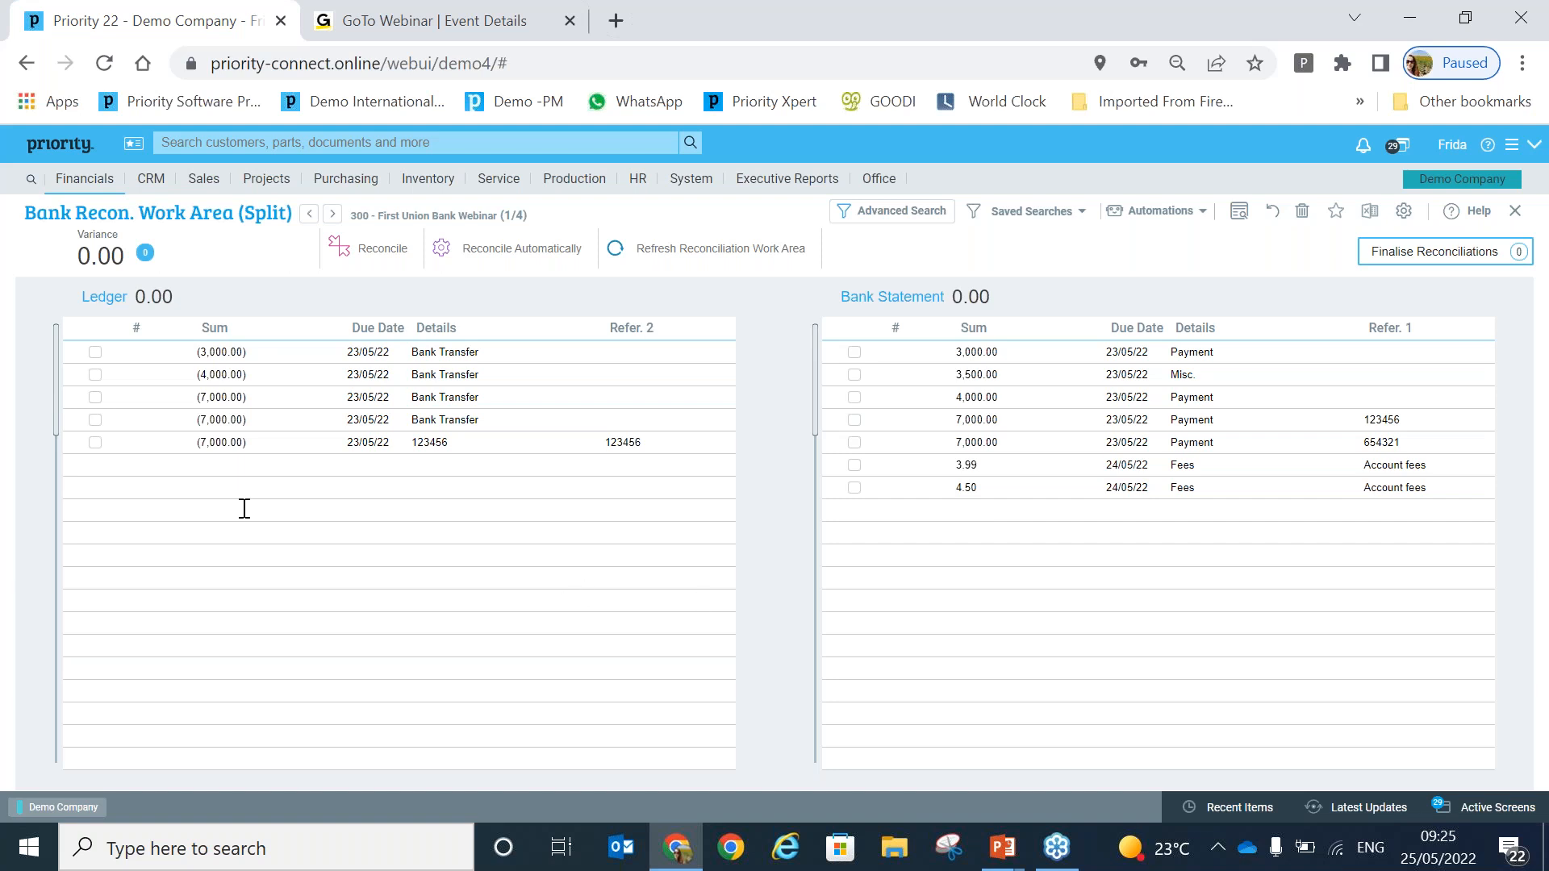
Reconcile the 7,000.00 ledger entry referenced 123456 with the 7,000.00 bank statement payment carrying the same reference
click(95, 442)
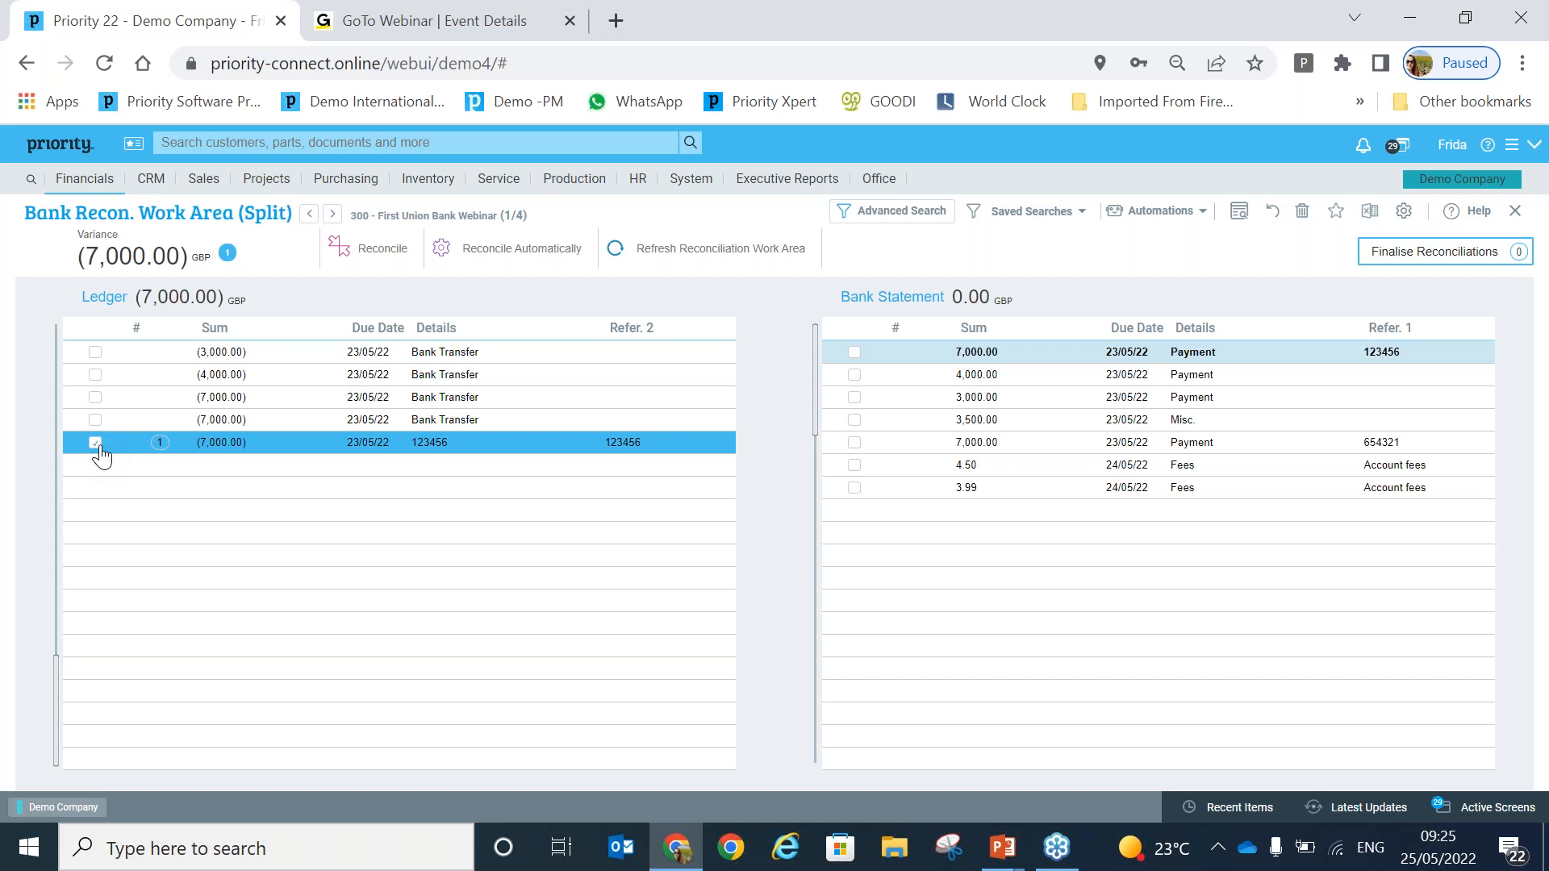
click(95, 443)
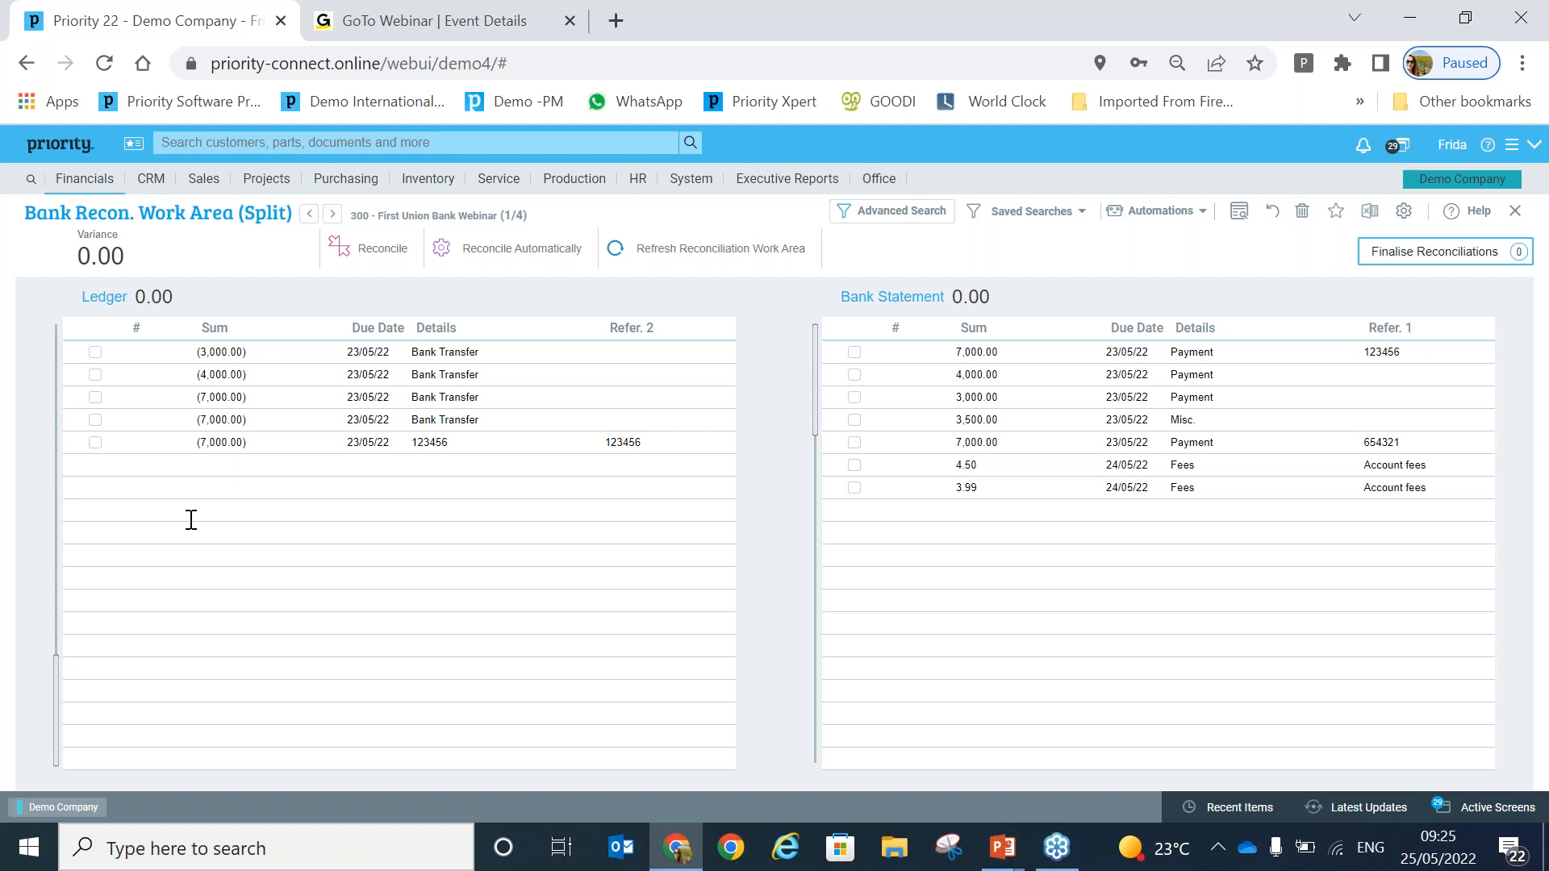
click(95, 443)
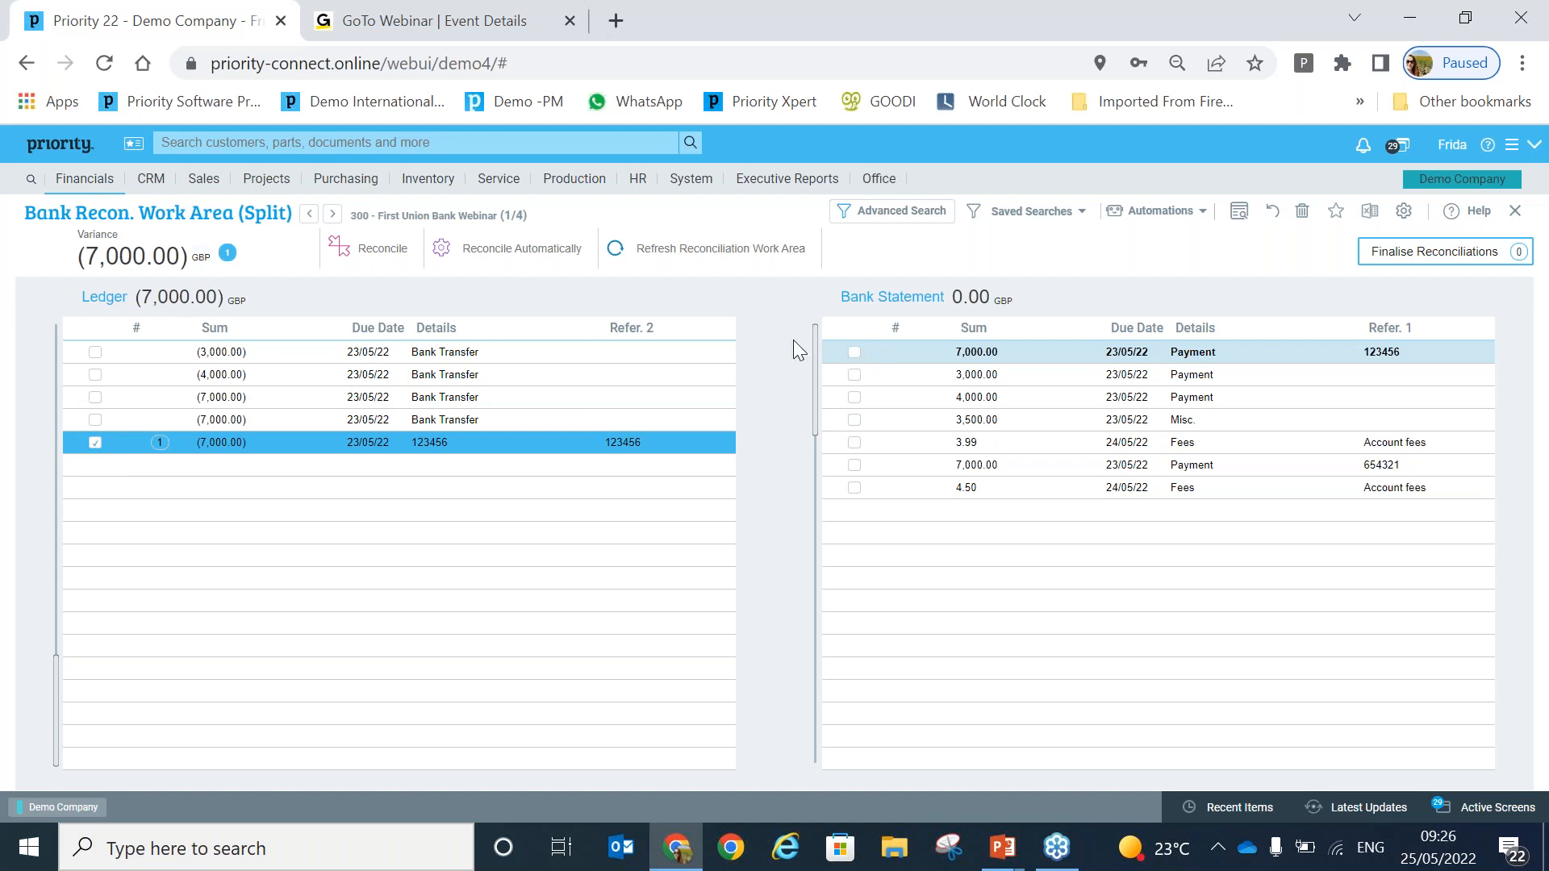
click(854, 353)
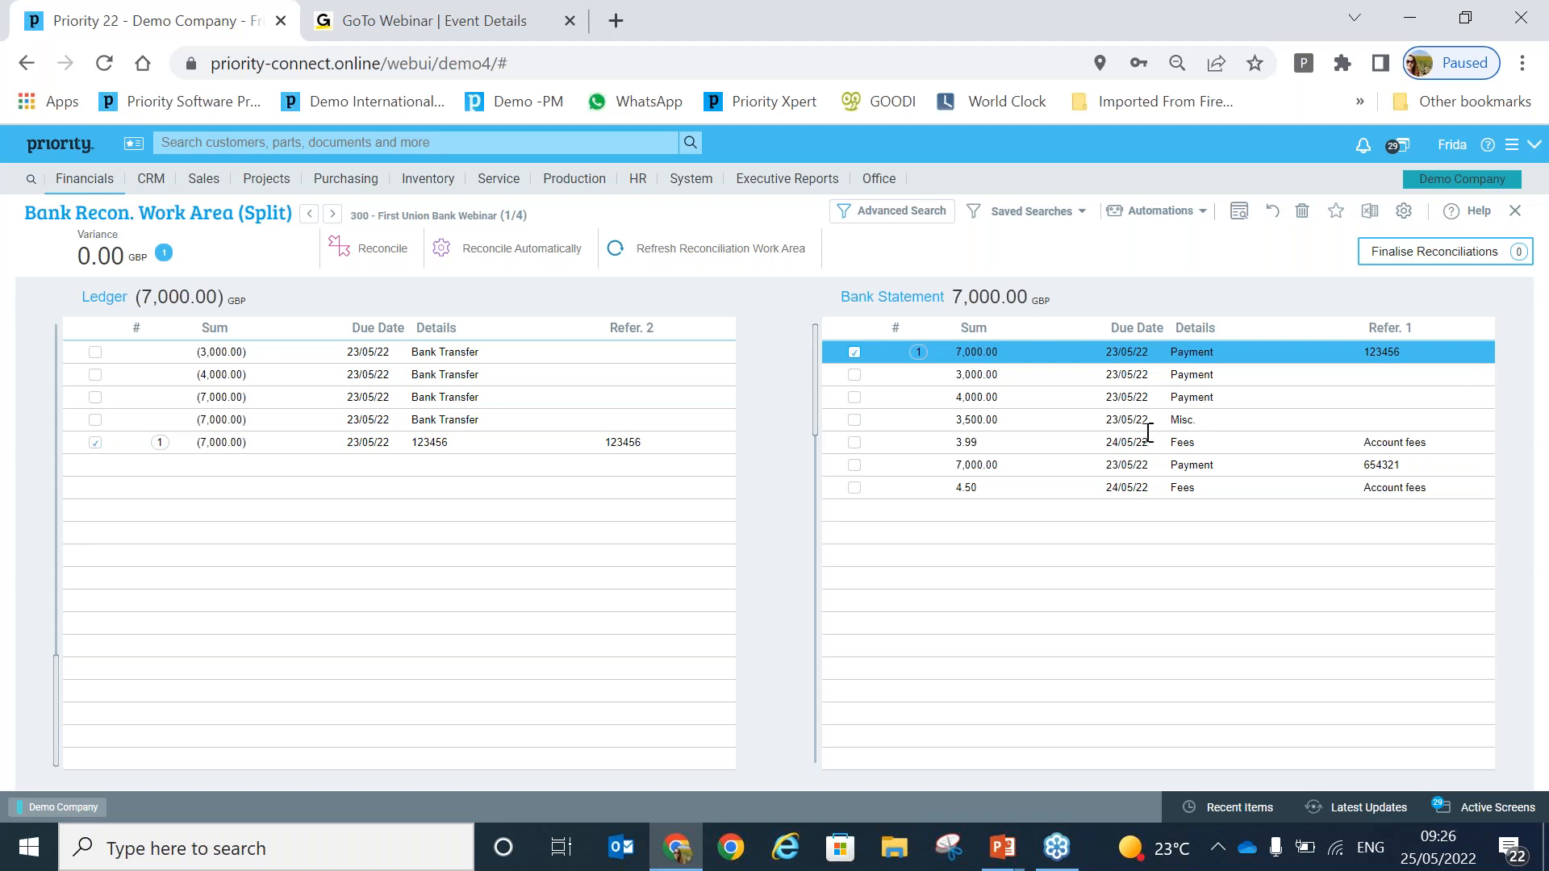
click(382, 249)
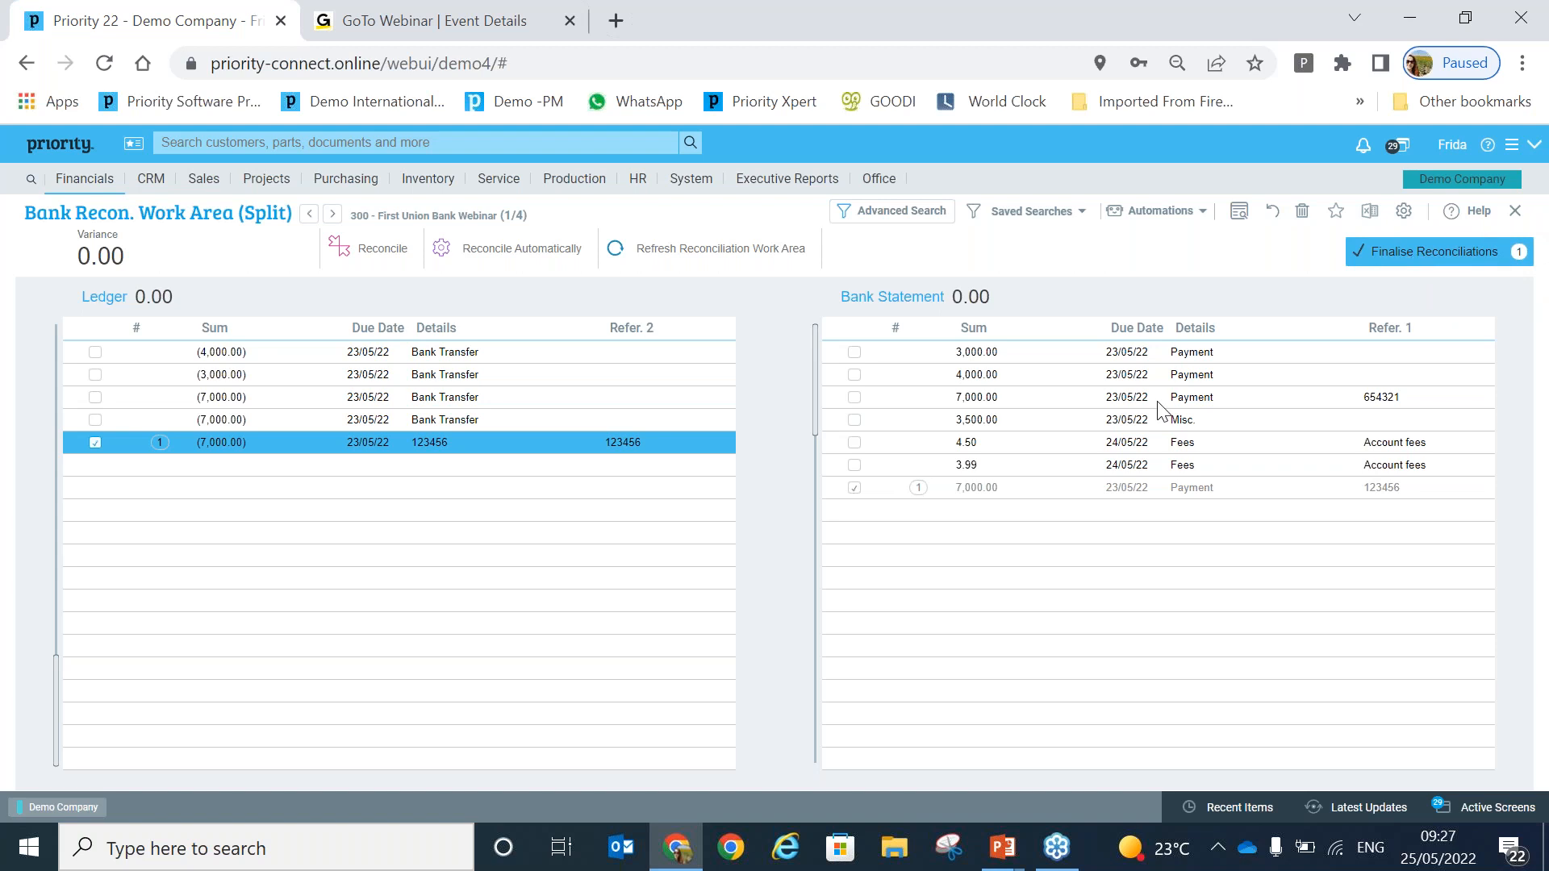
Filter the bank statement lines to Fees and select the 3.99 and 4.50 account fees for reconciliation
click(1189, 446)
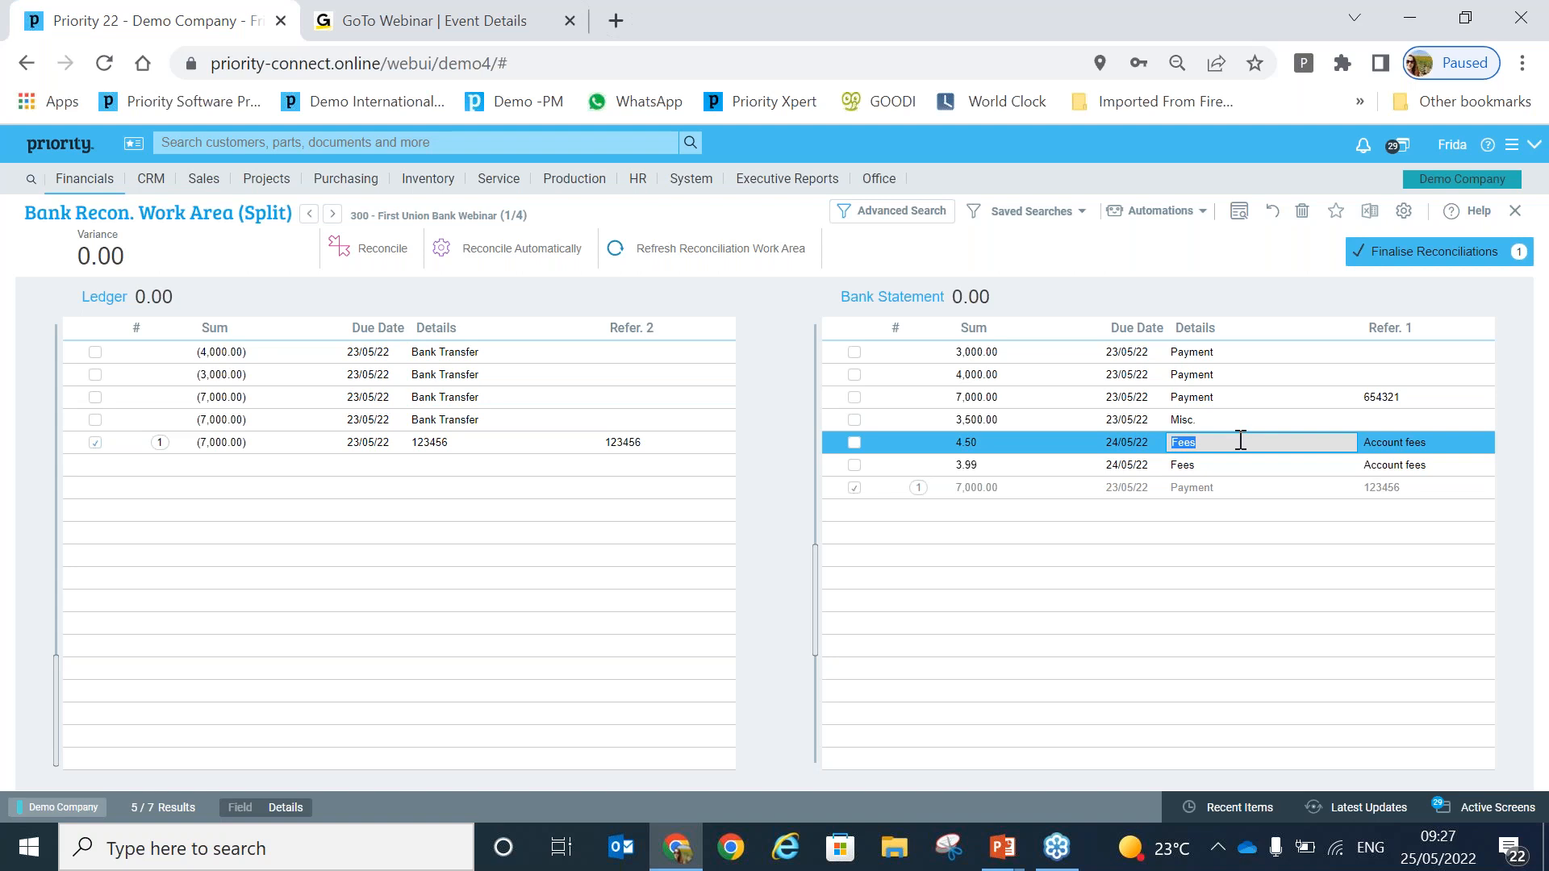
click(1240, 213)
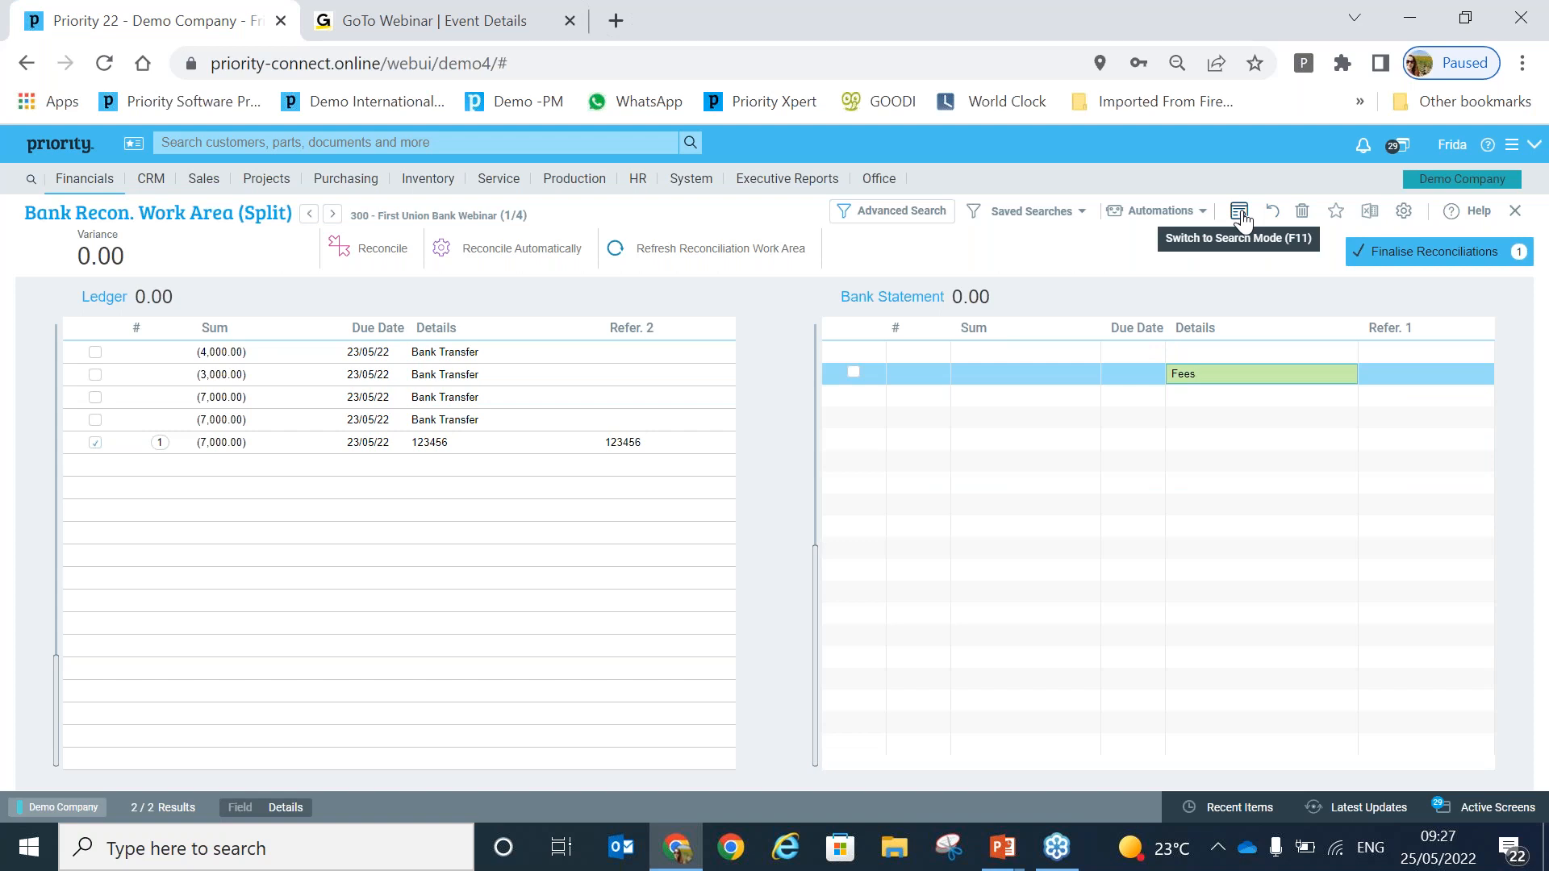
click(1240, 215)
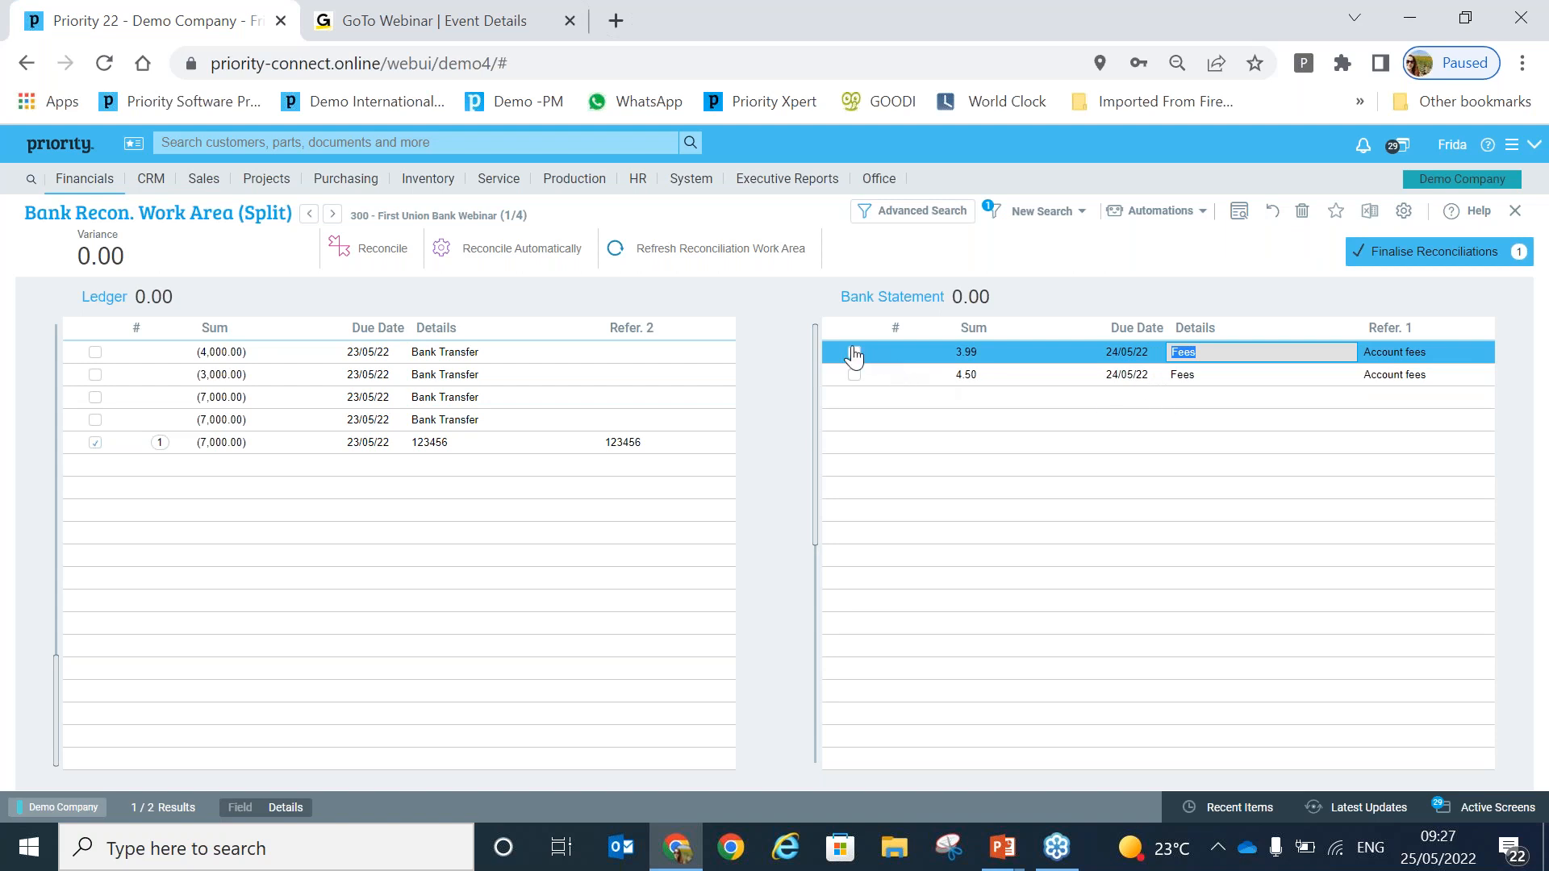
click(855, 354)
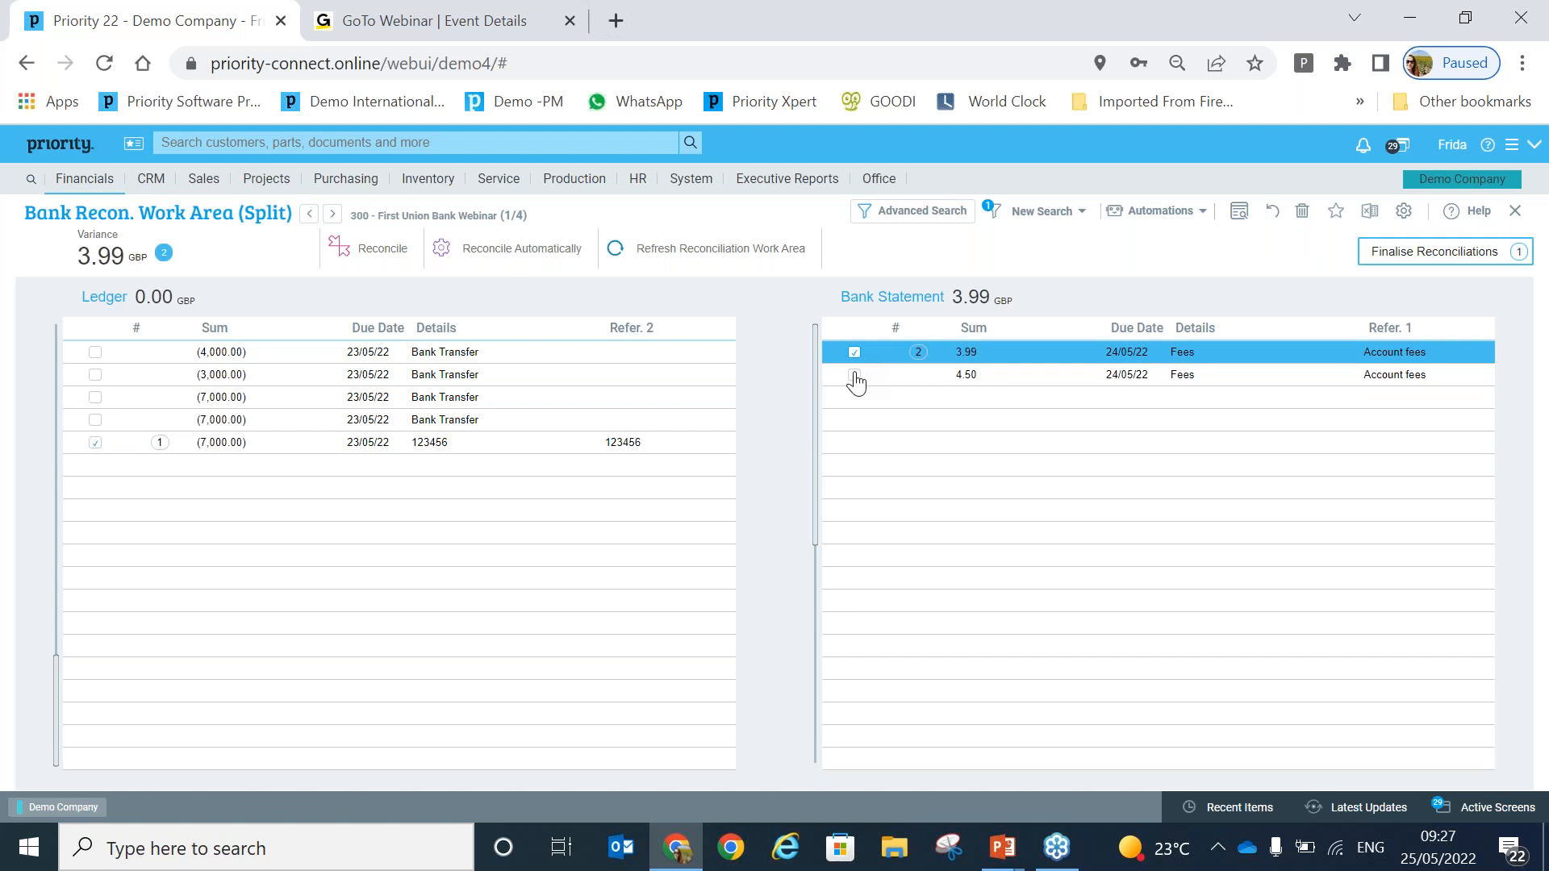
click(855, 376)
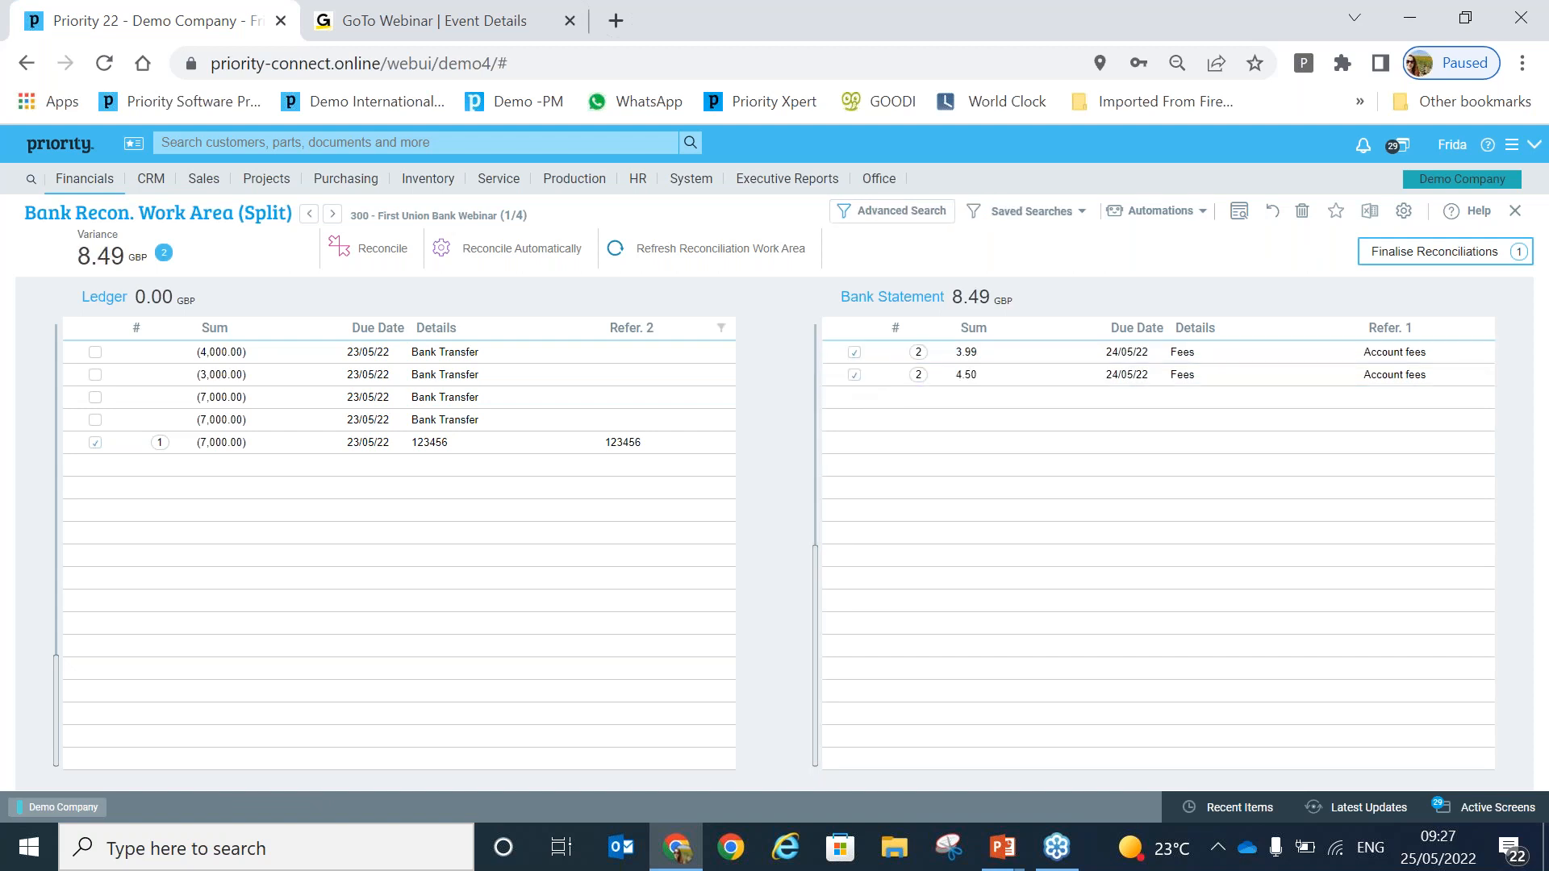
Start reconciling the selected fees with one journal entry per line, and enter Bank Fees as the adjustment entry's details
click(382, 264)
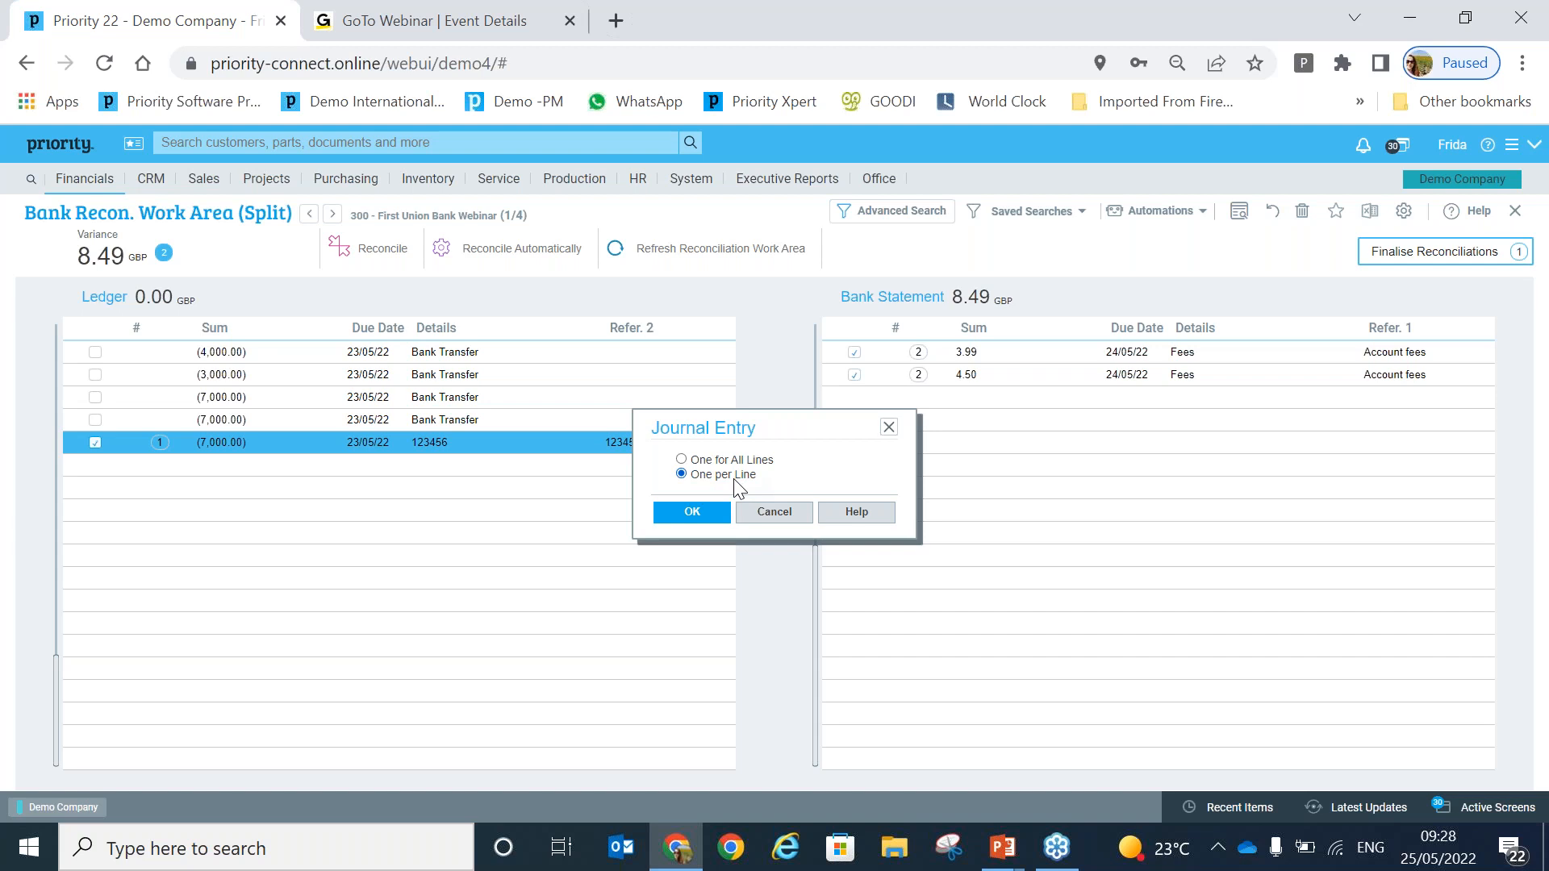
click(707, 516)
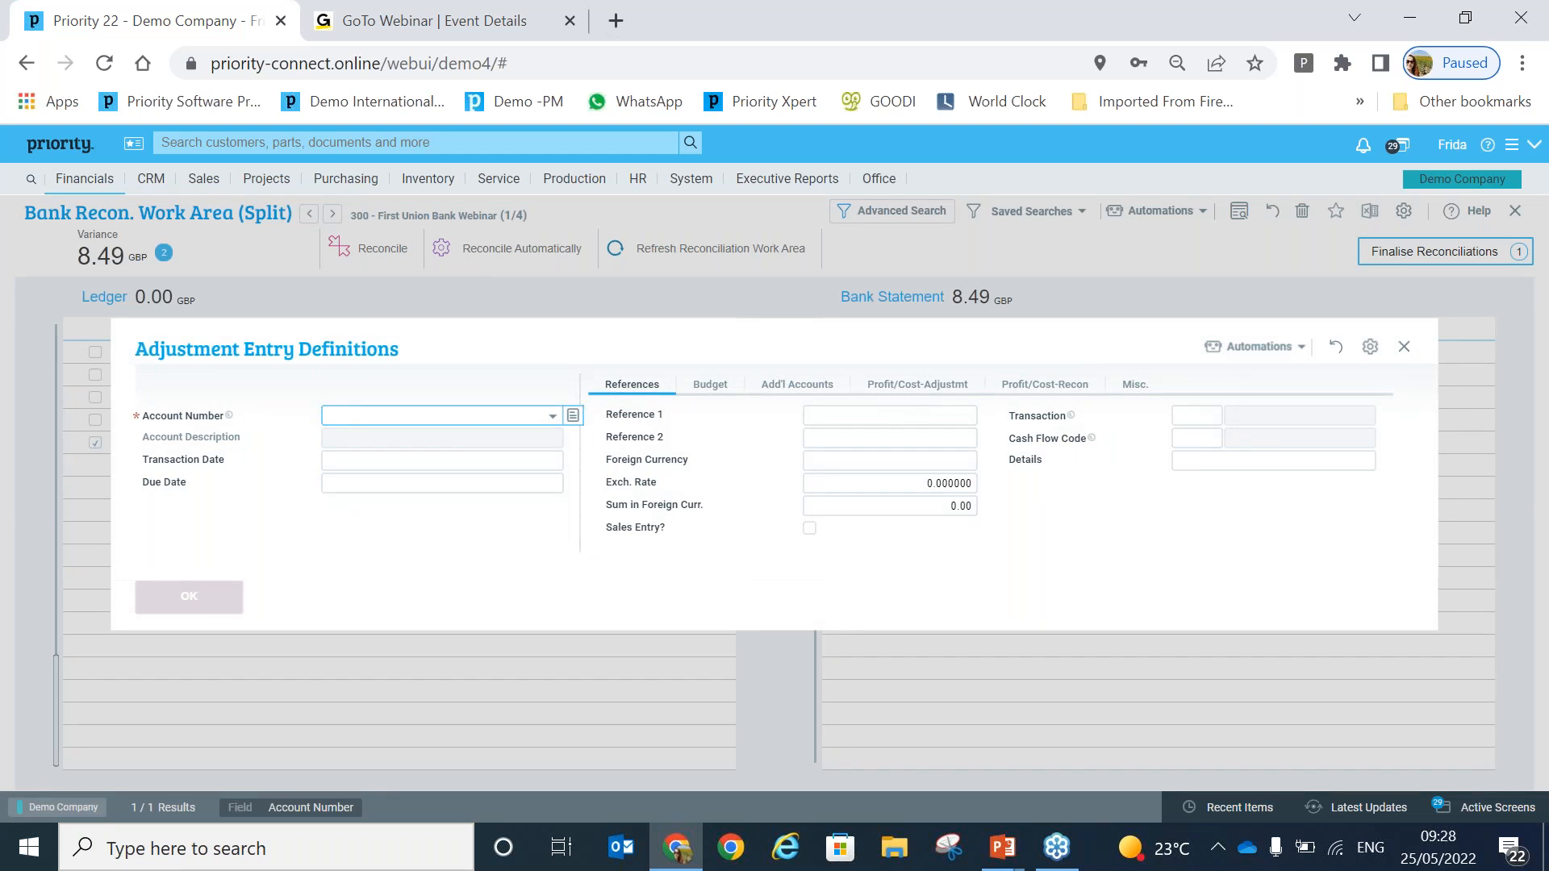
click(372, 459)
click(377, 488)
click(813, 414)
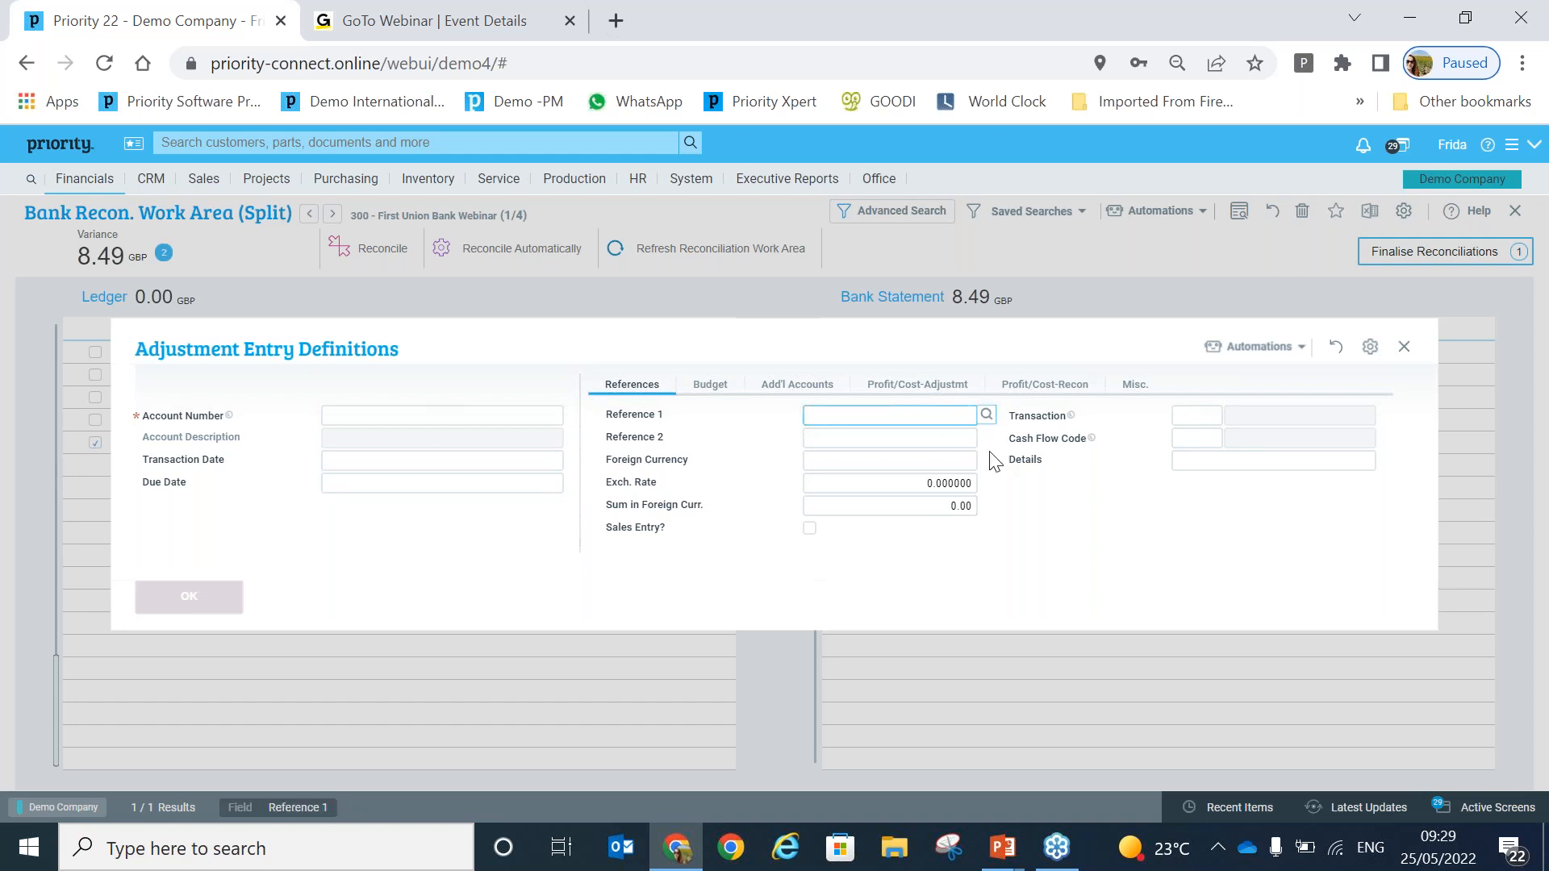
click(1189, 458)
text(Bank Fees)
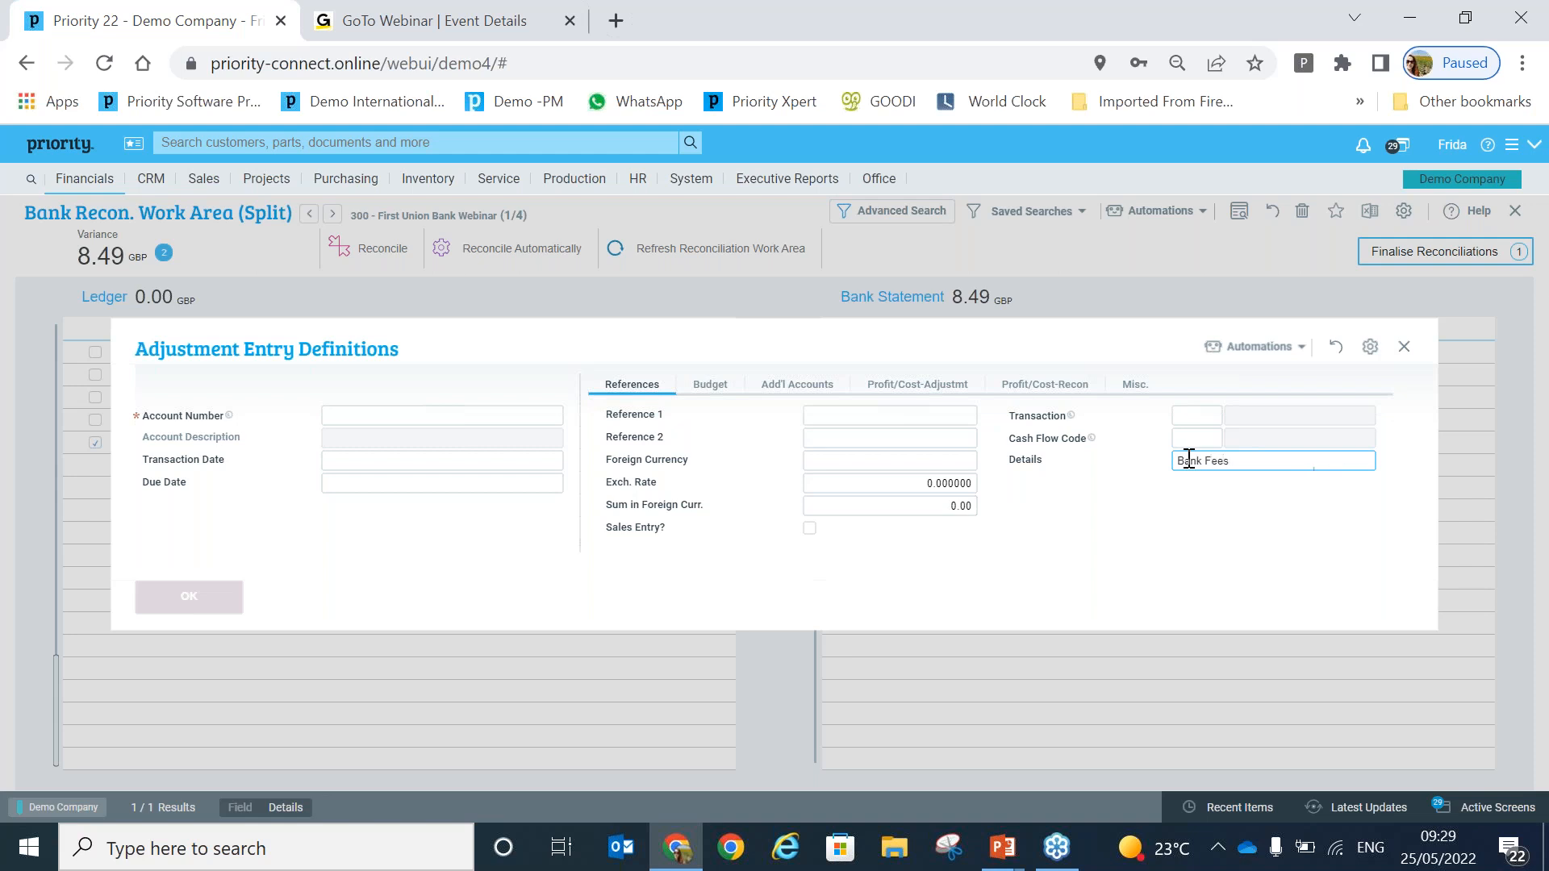
Assign the Bank Charges account to the adjustment entry and confirm the adjustment definitions
click(516, 412)
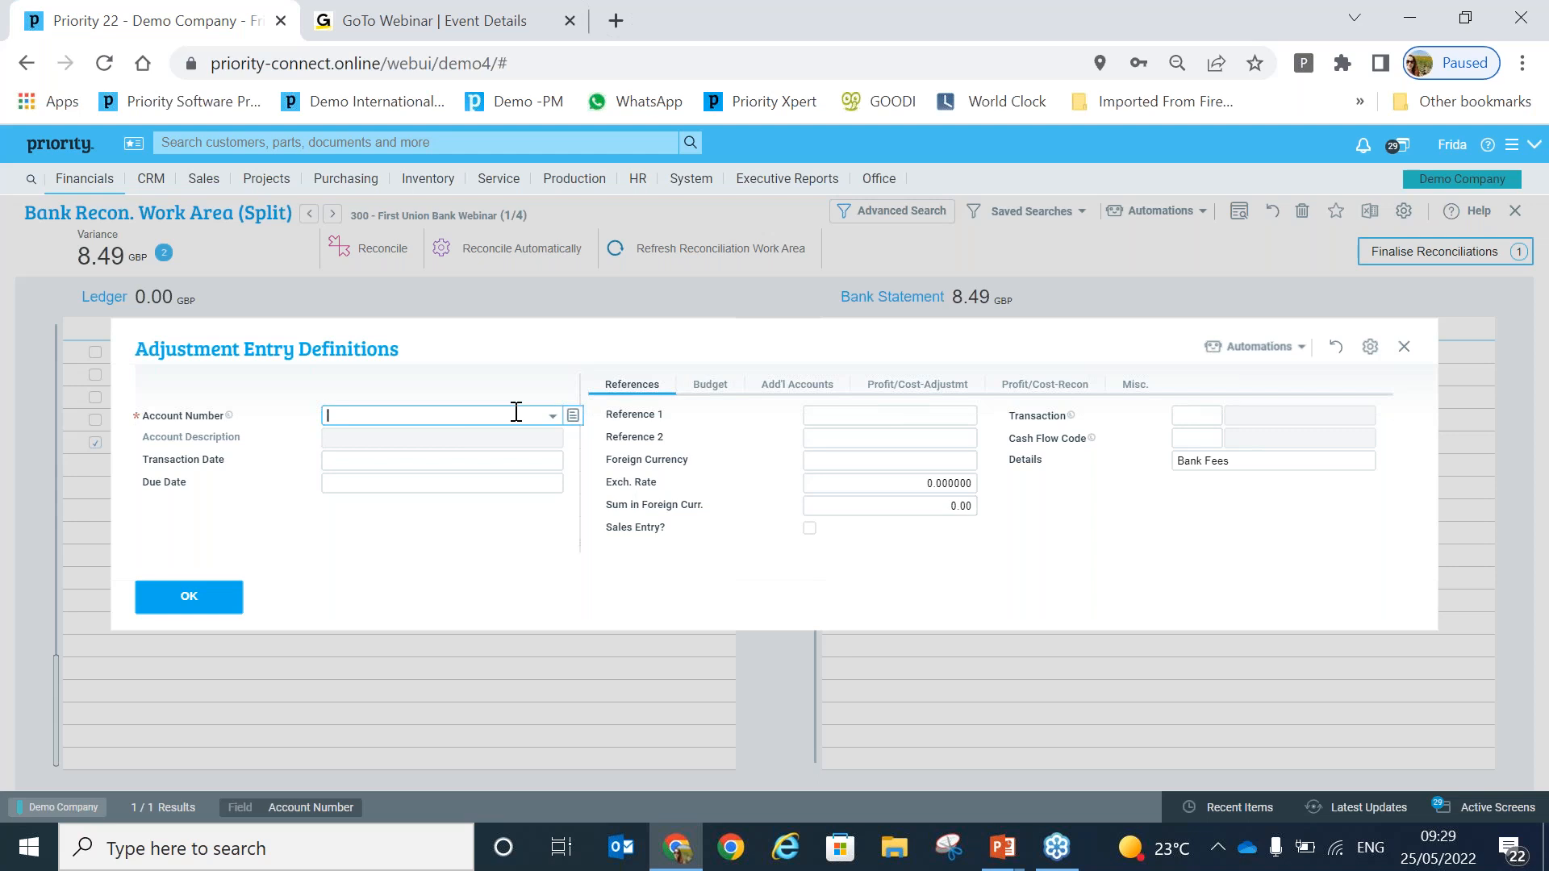
text(Ban)
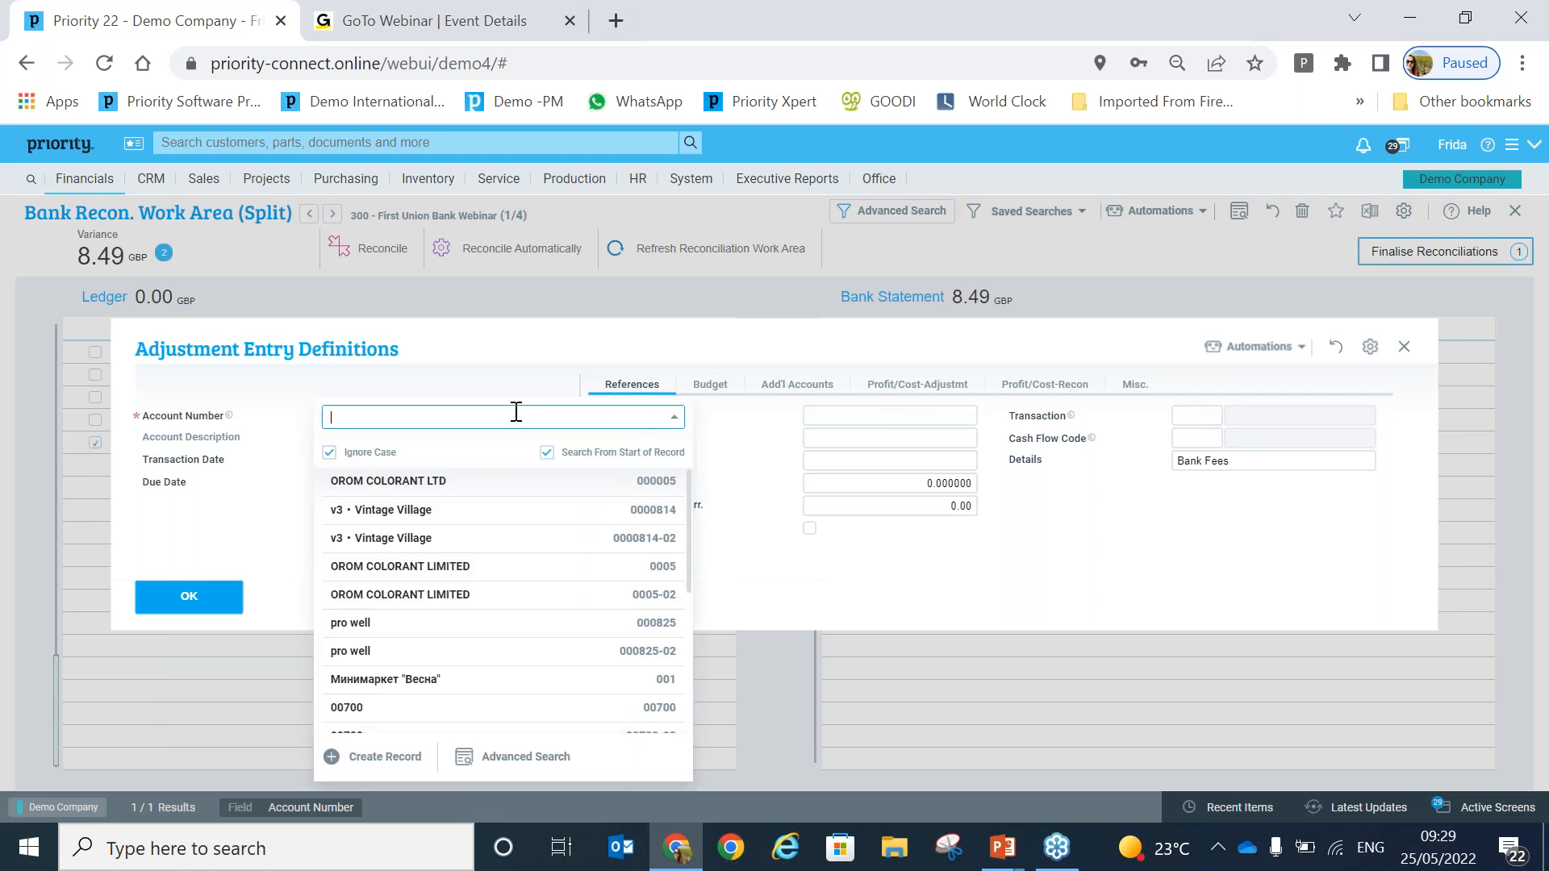
text(k)
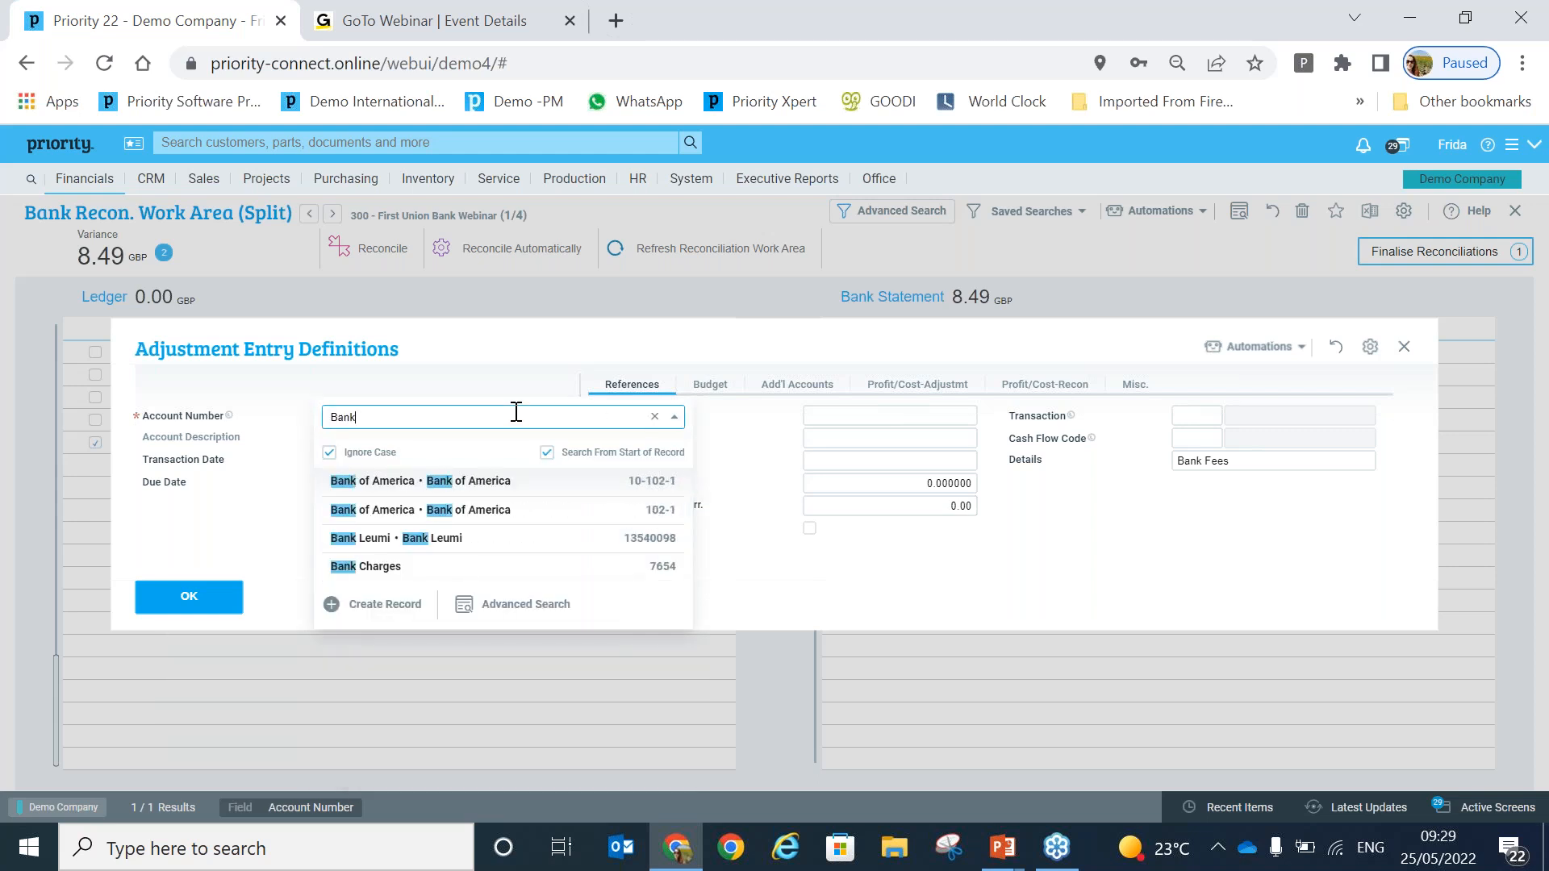
key(Down)
key(Down)
key(Down)
key(Down)
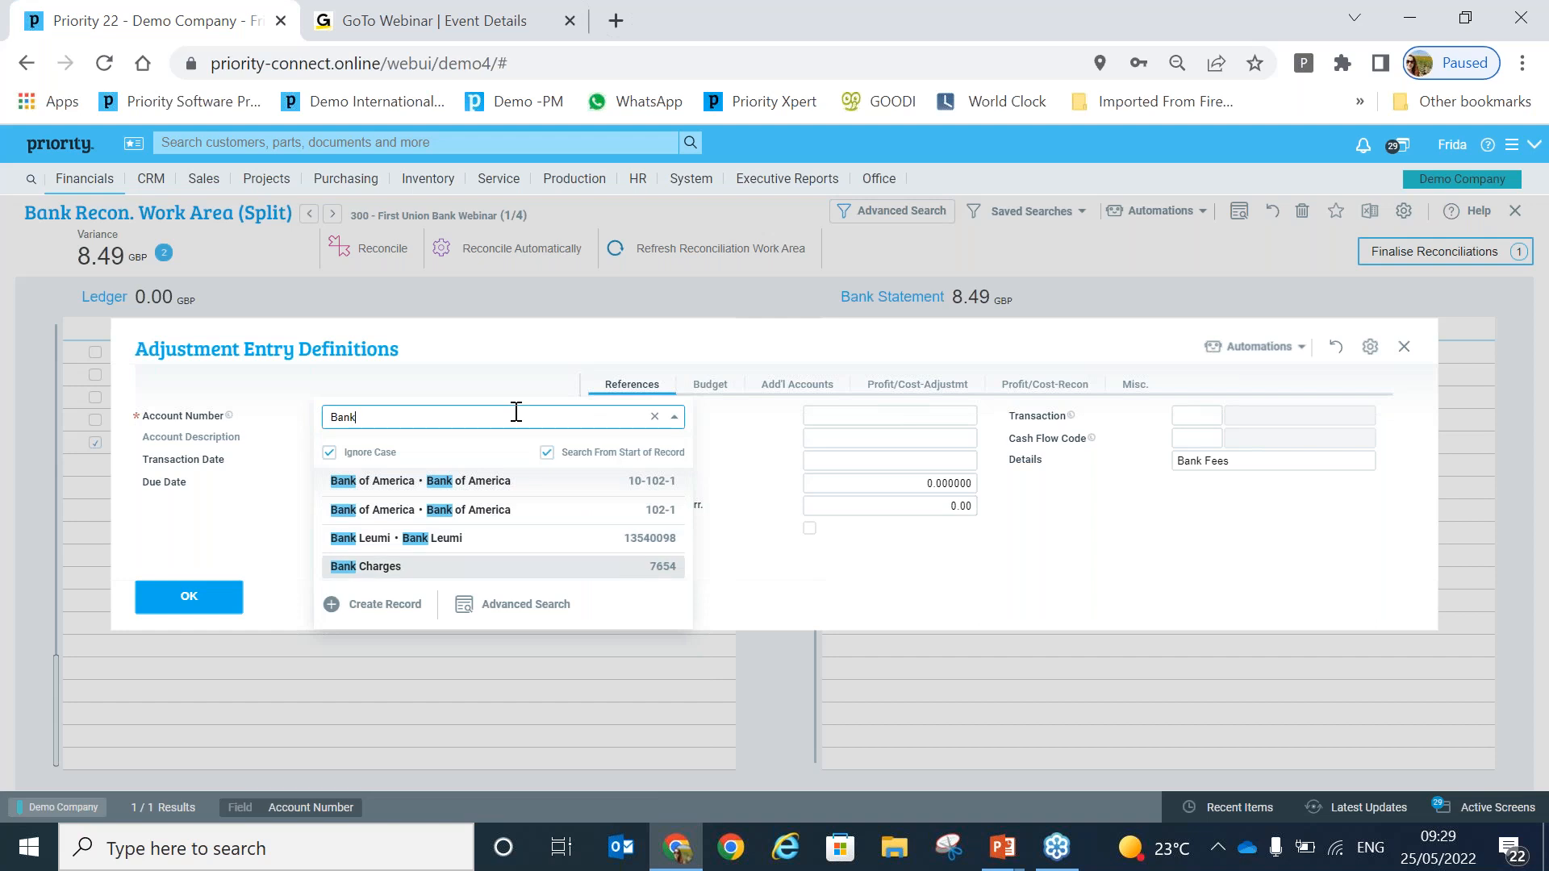
key(Return)
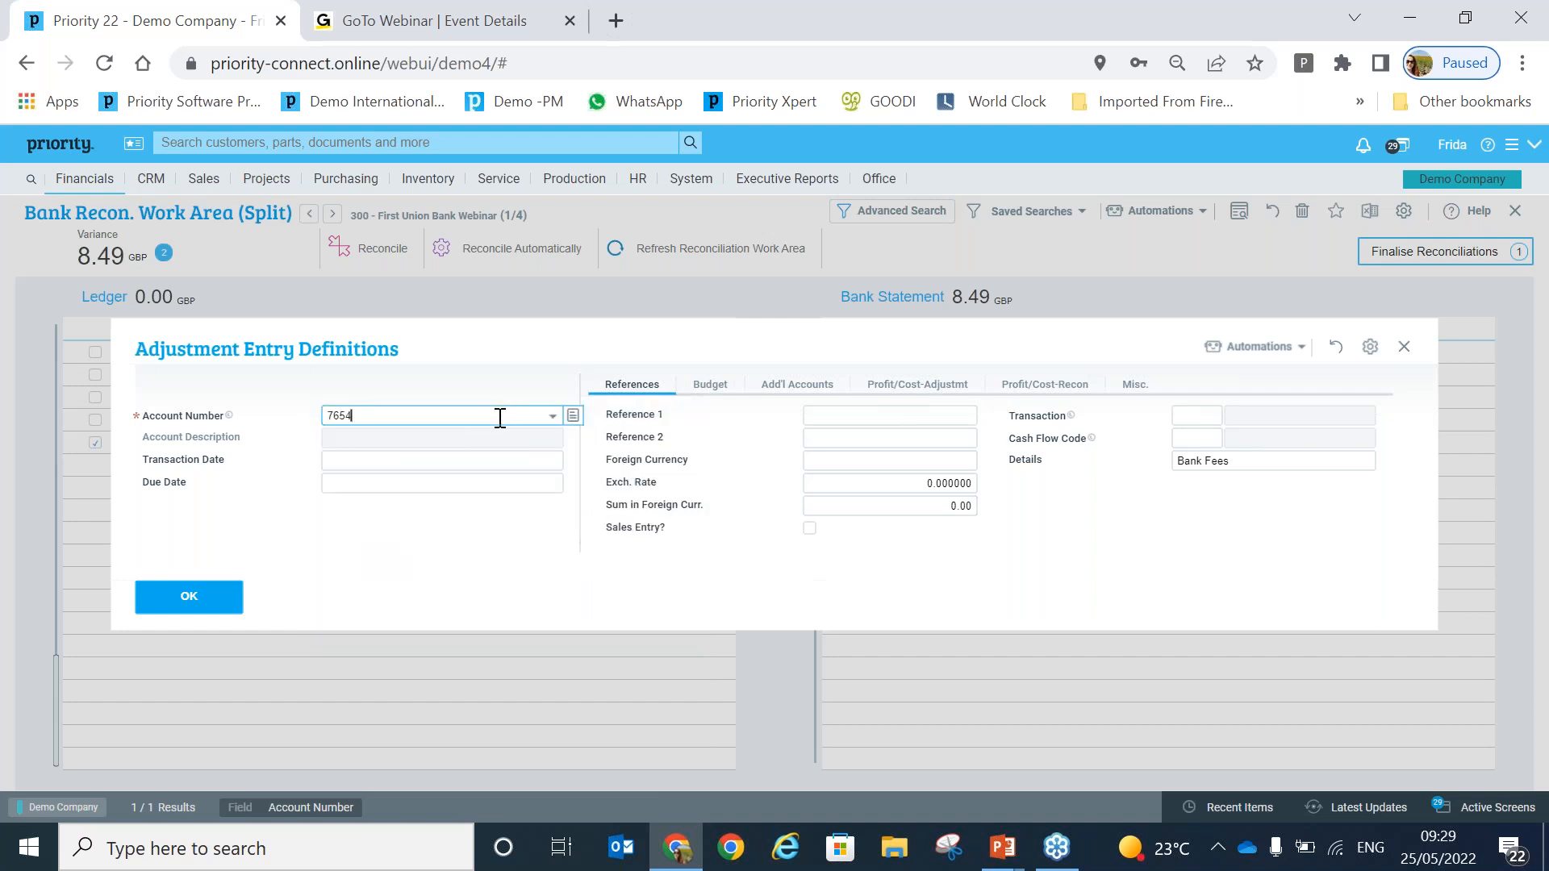
key(Tab)
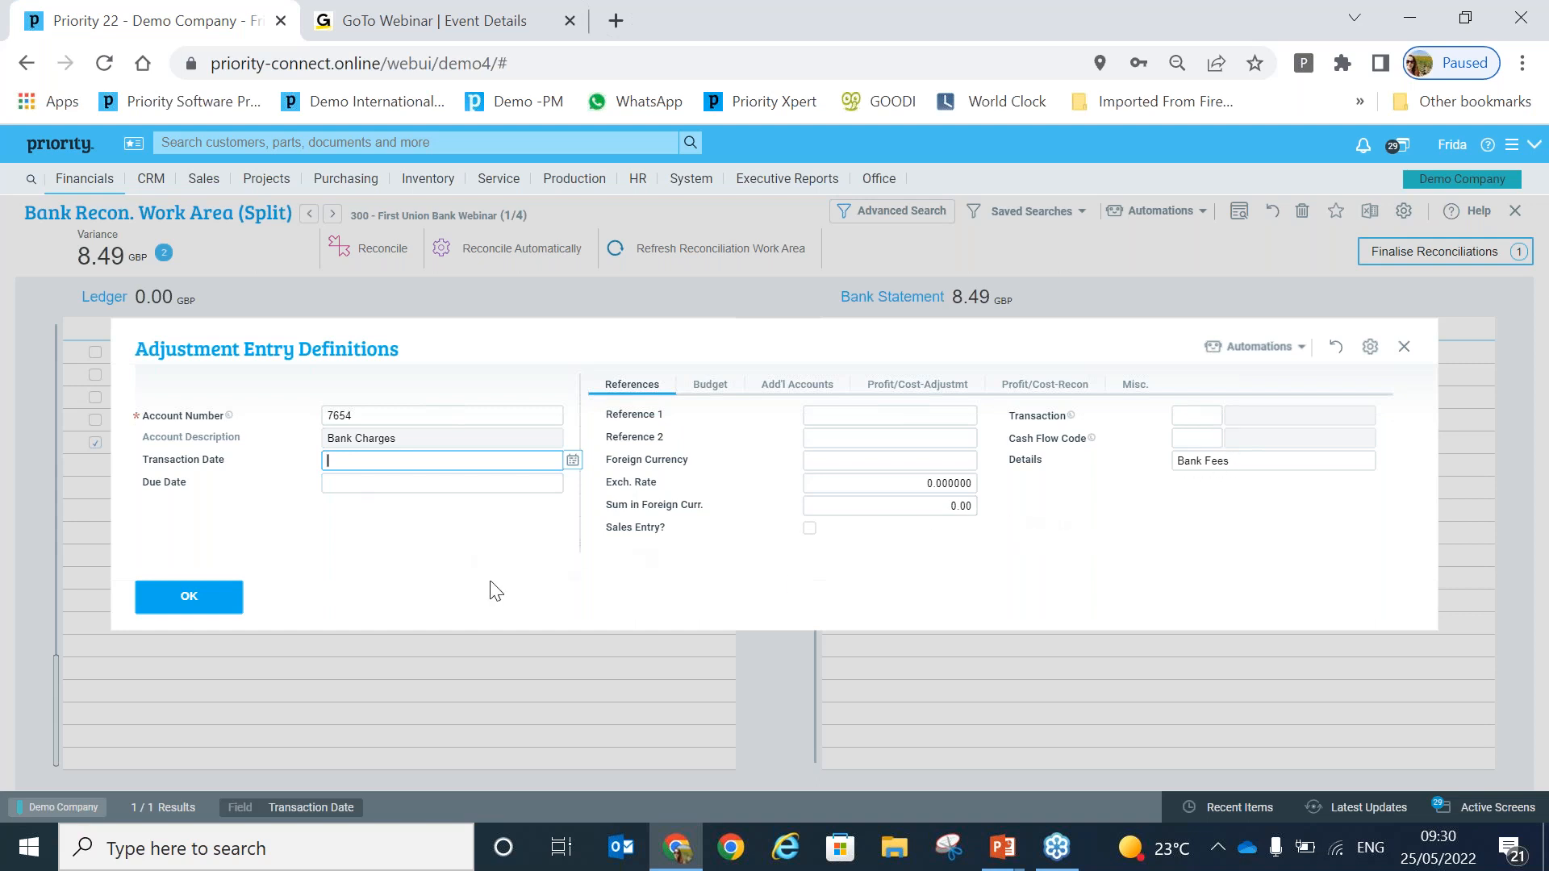
click(181, 604)
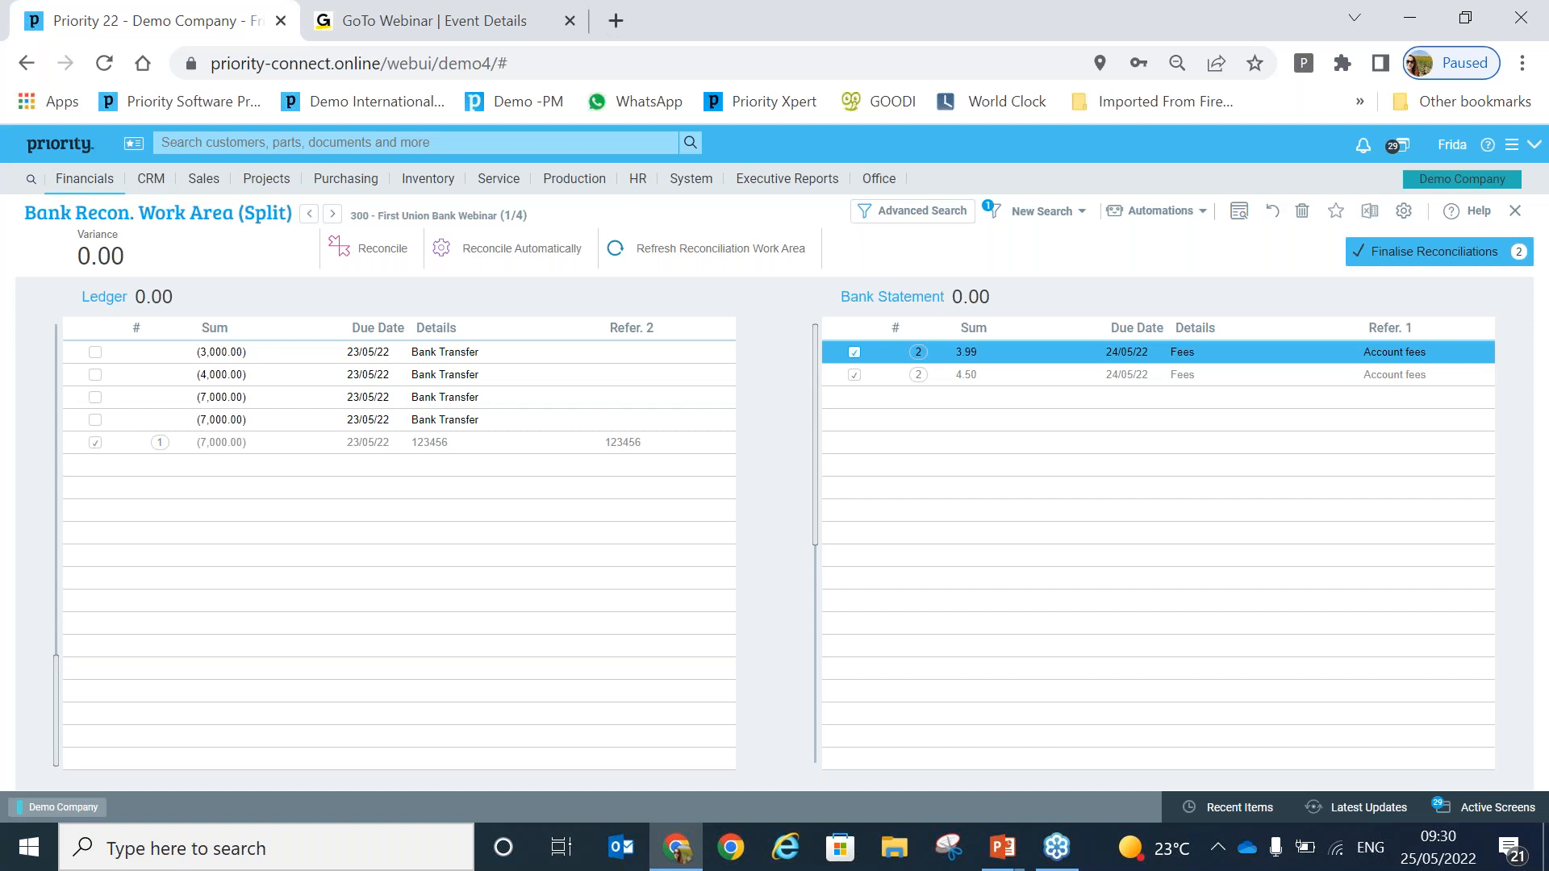
Finalise the pending bank reconciliations
click(1391, 260)
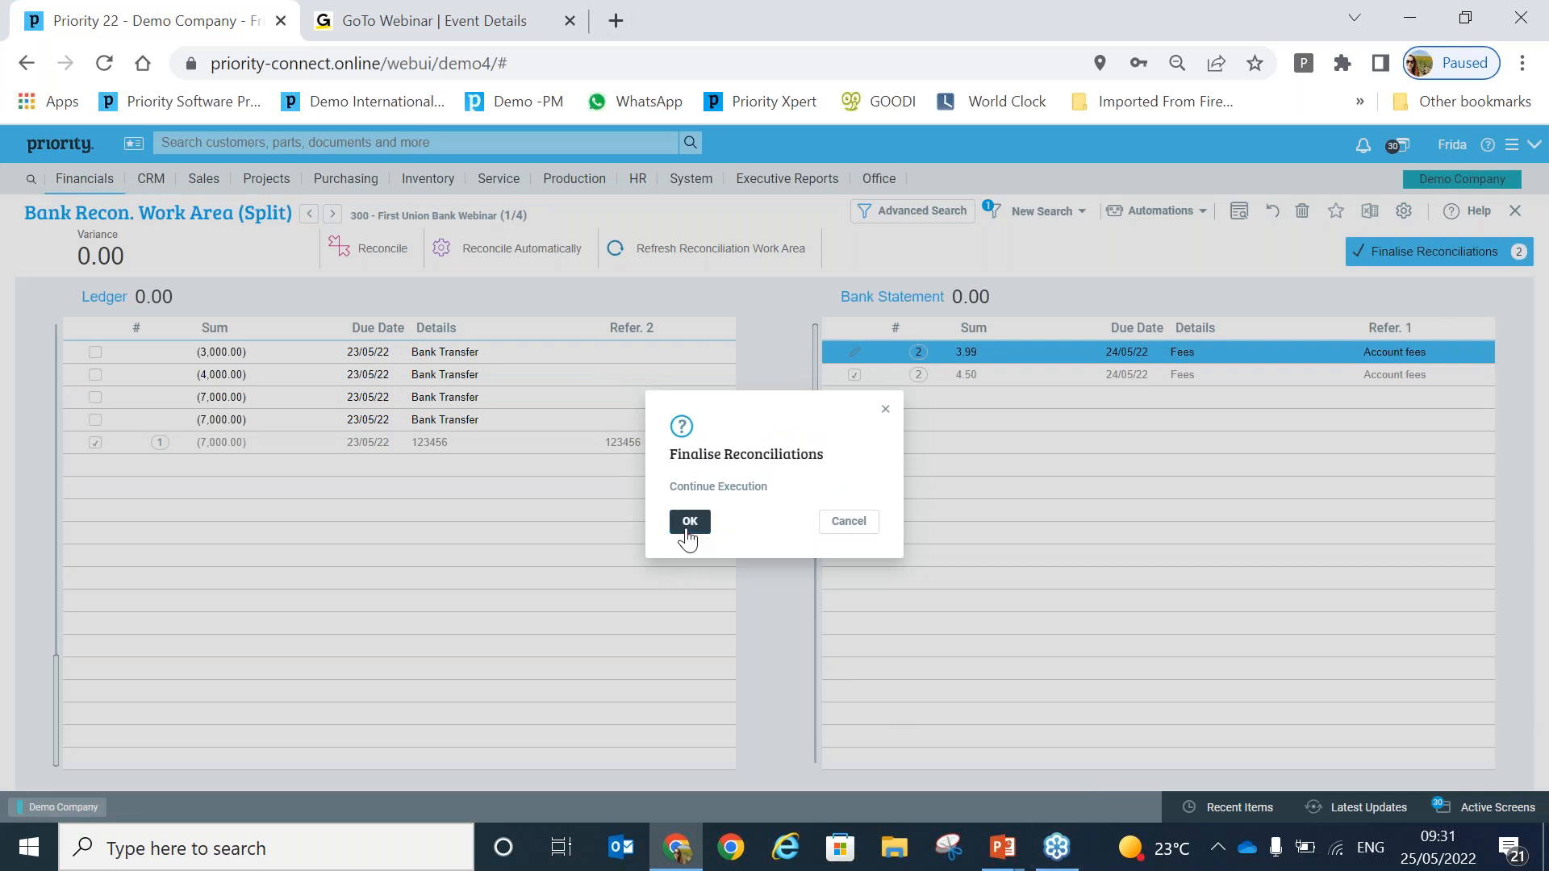
click(688, 523)
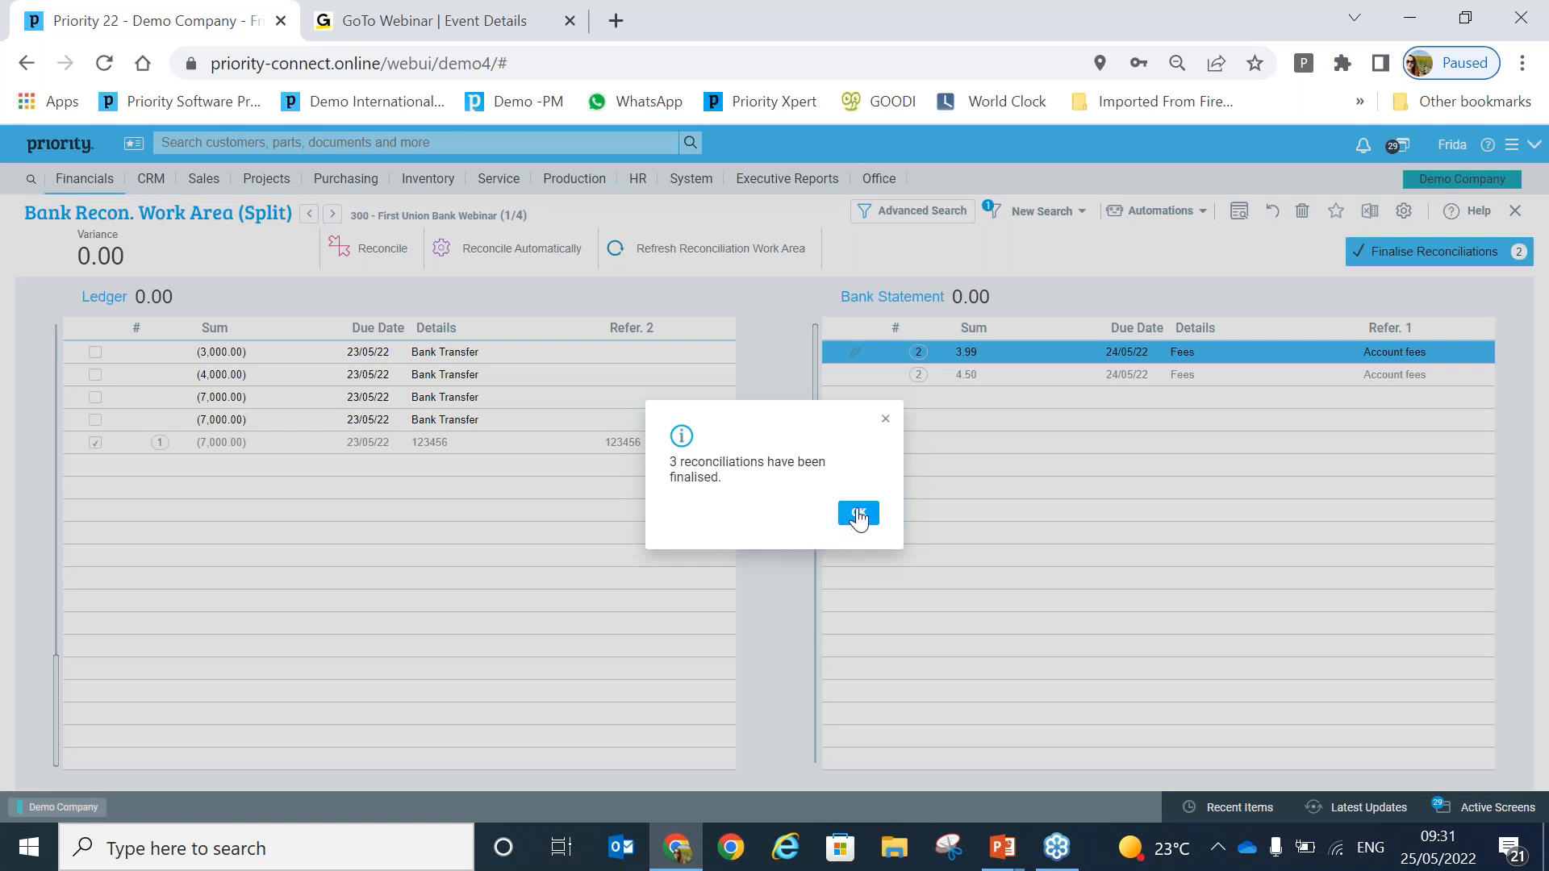
click(858, 514)
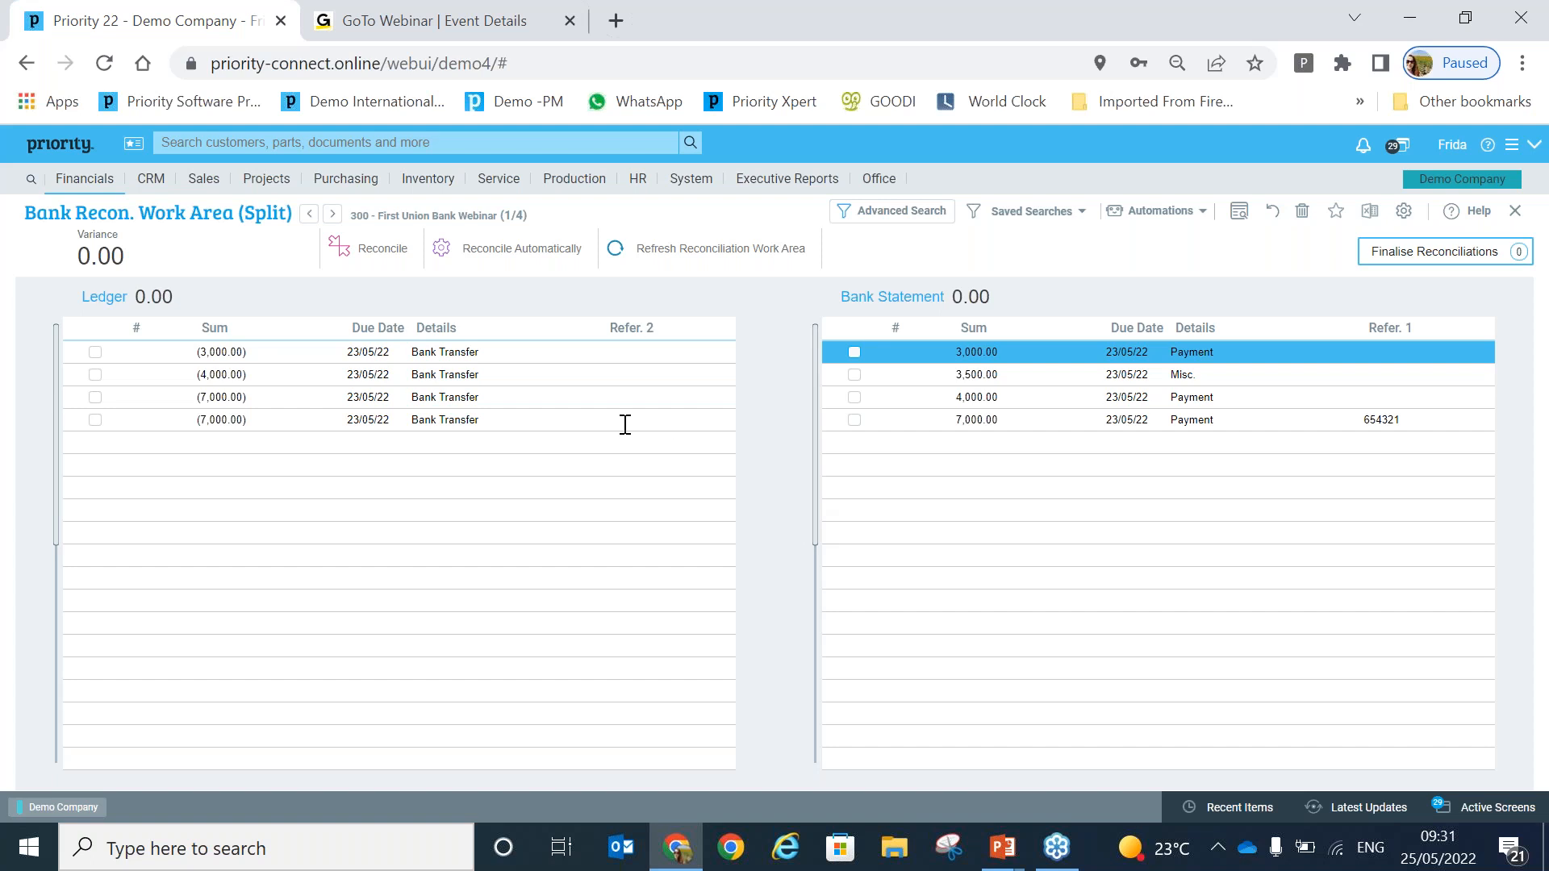
Open Record Bank Statements from the home page and select the reconciliation number of the First Union statement's 20.00 fees line
click(64, 152)
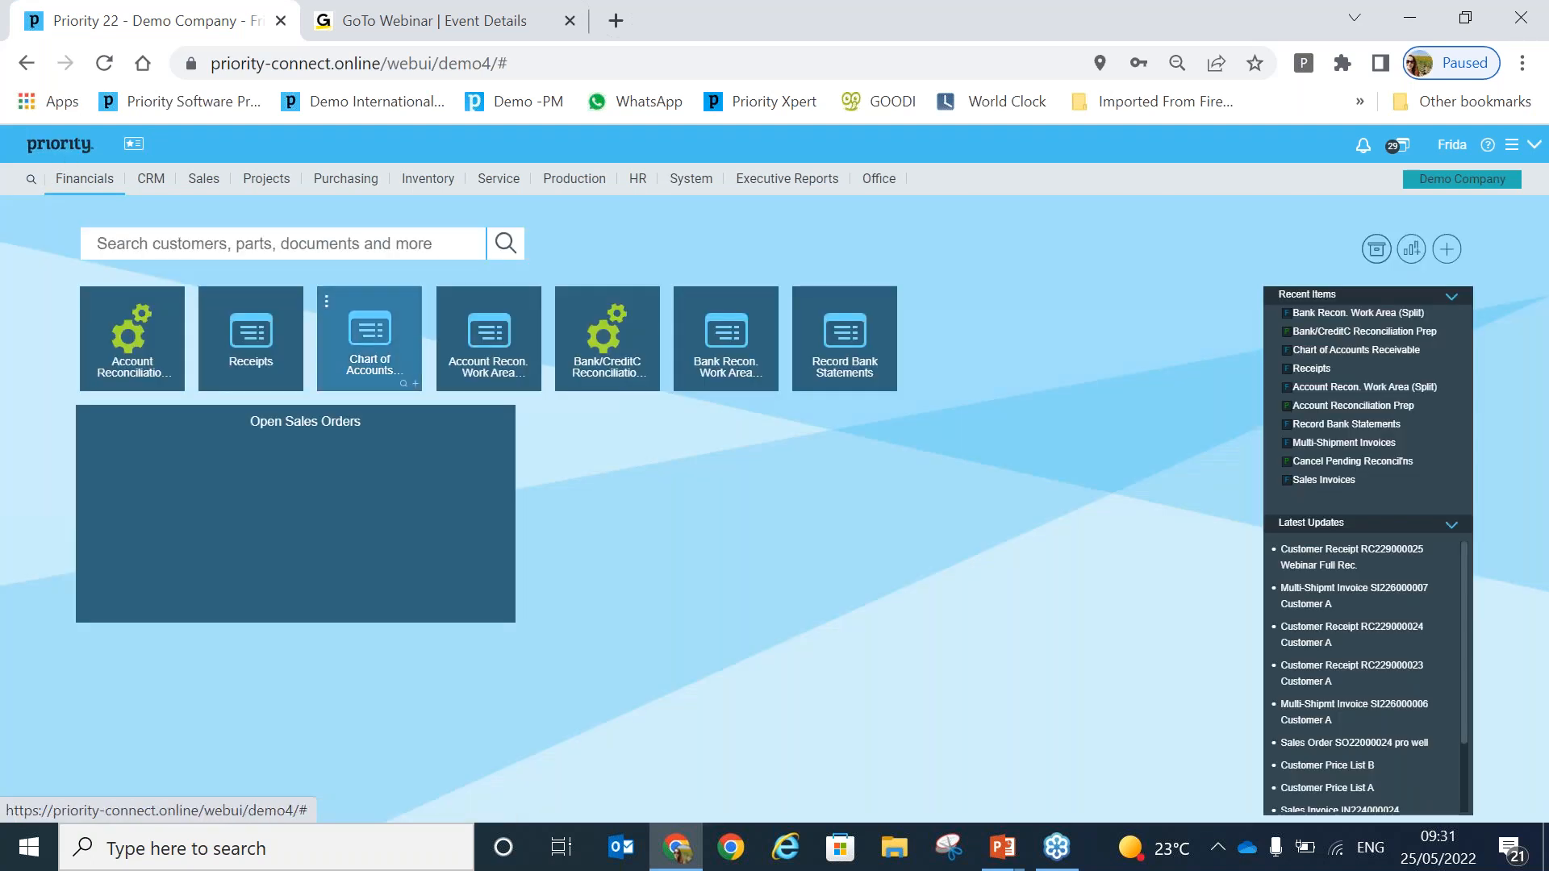
click(855, 368)
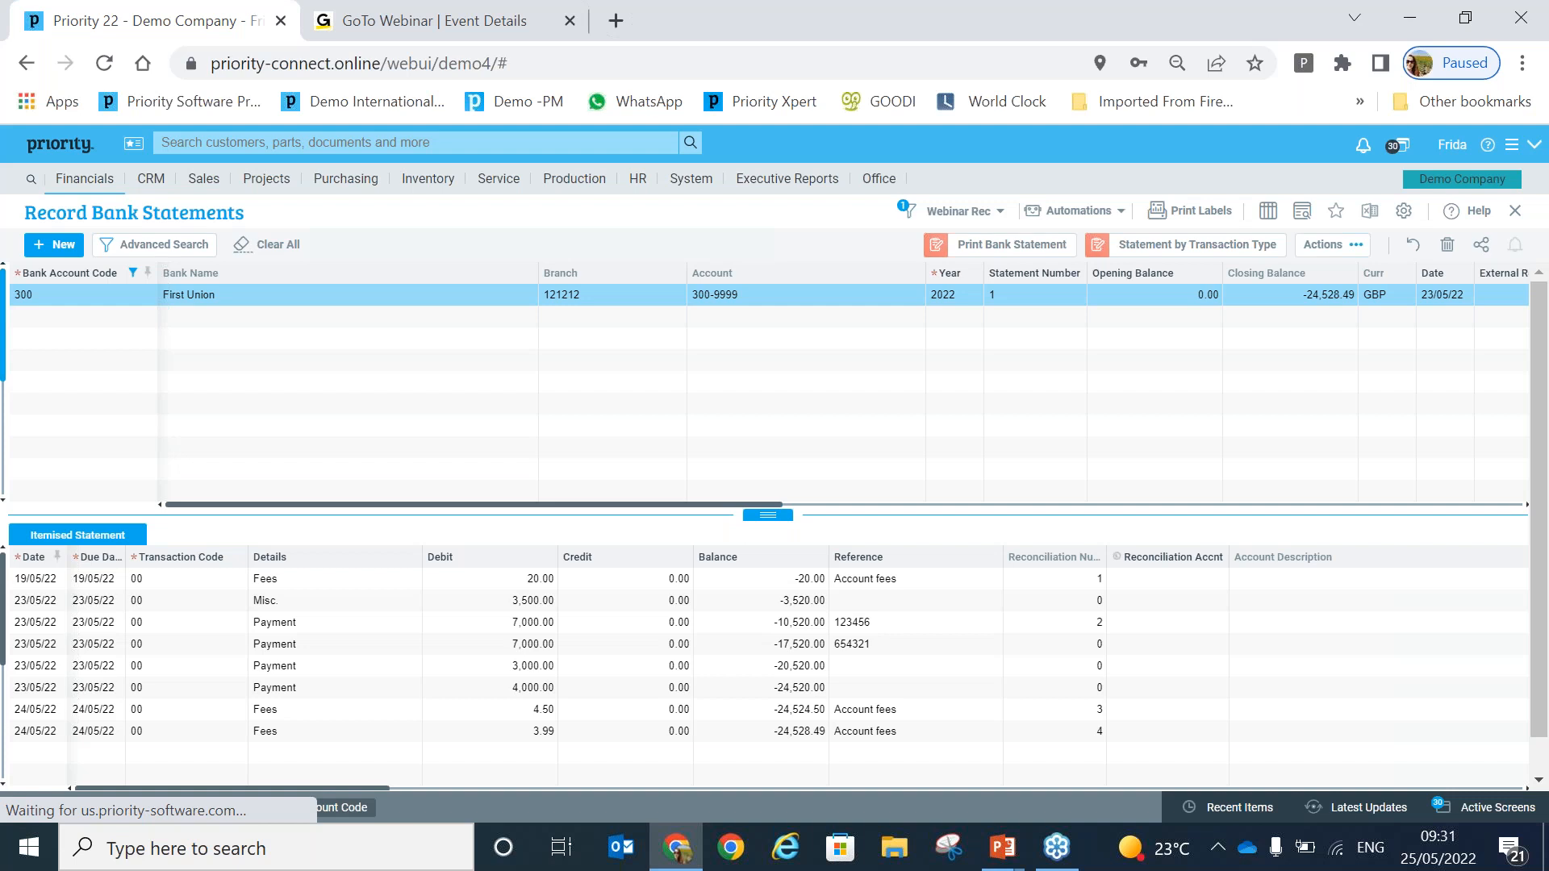
click(63, 300)
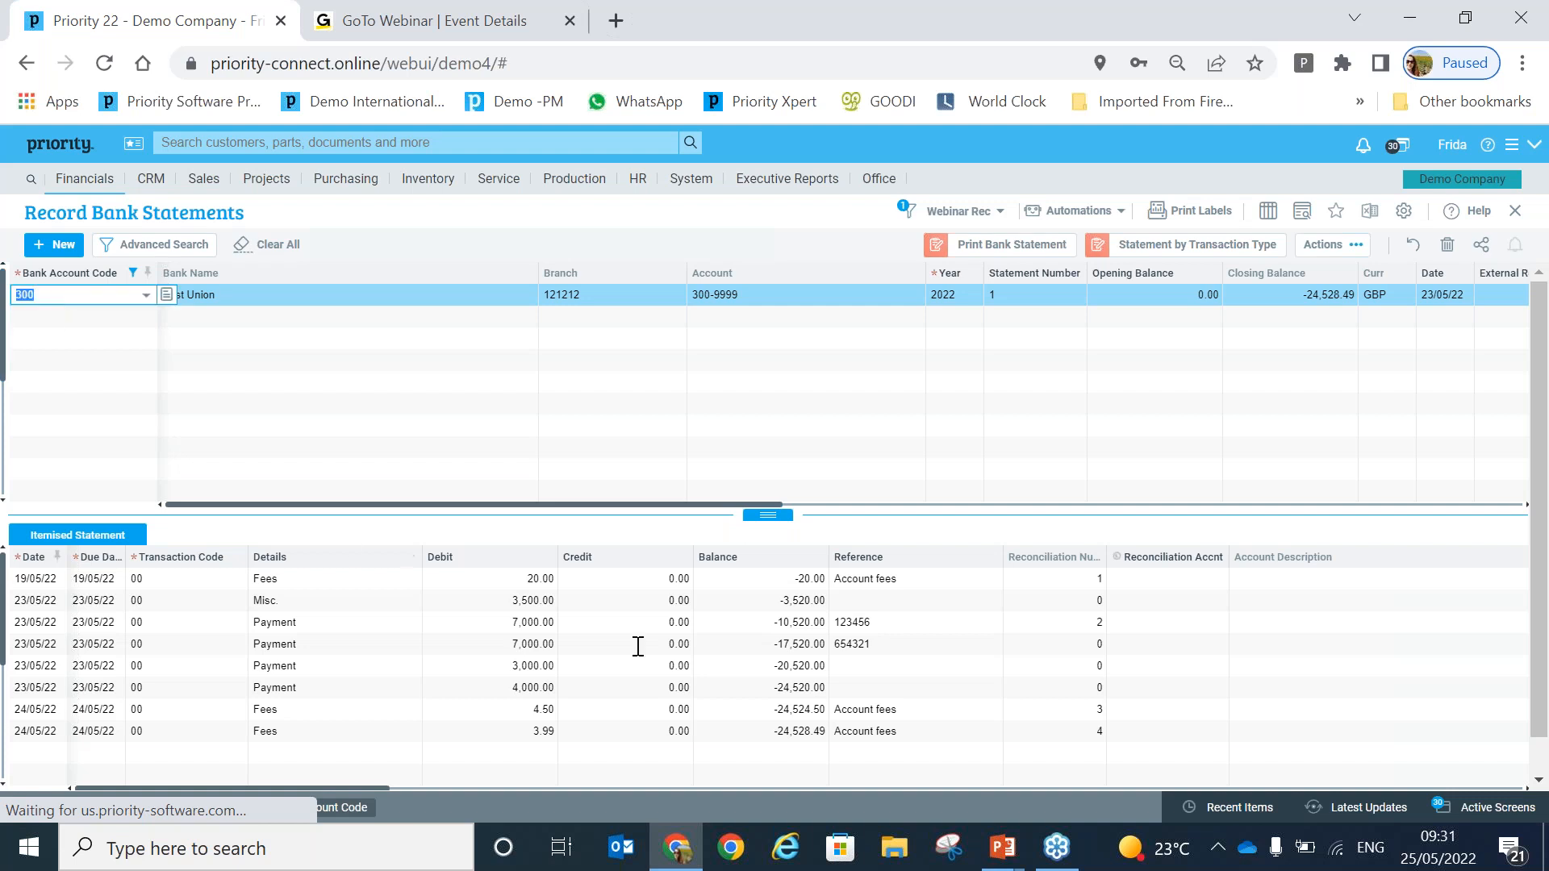
click(1077, 580)
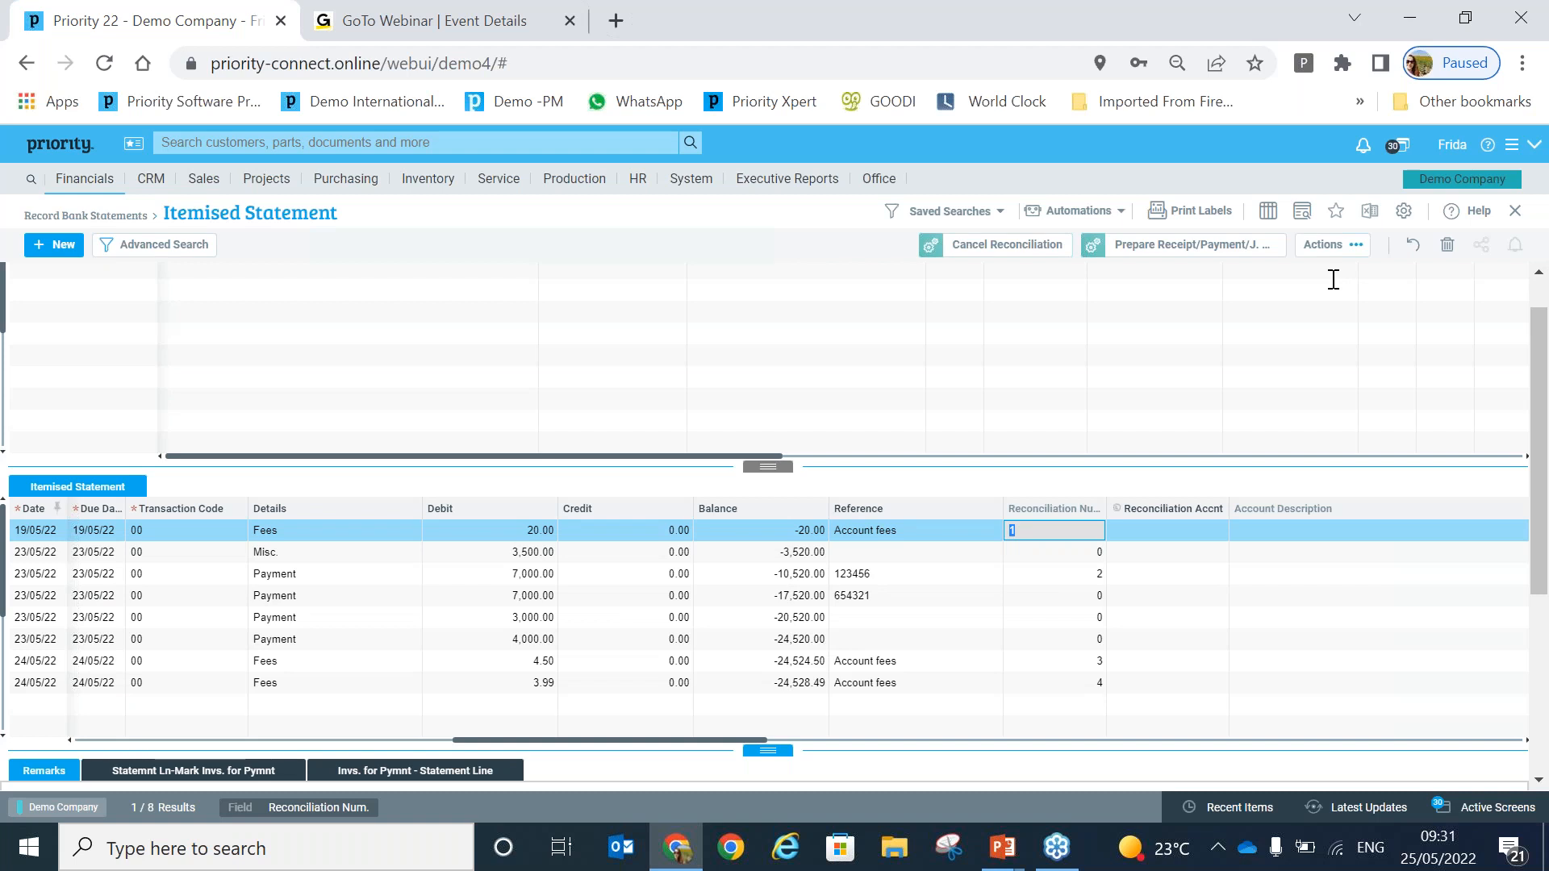
Display the Reconciliation Details of the 20.00 fees line as a PDF file, close the report and return to the itemised statement
click(1346, 250)
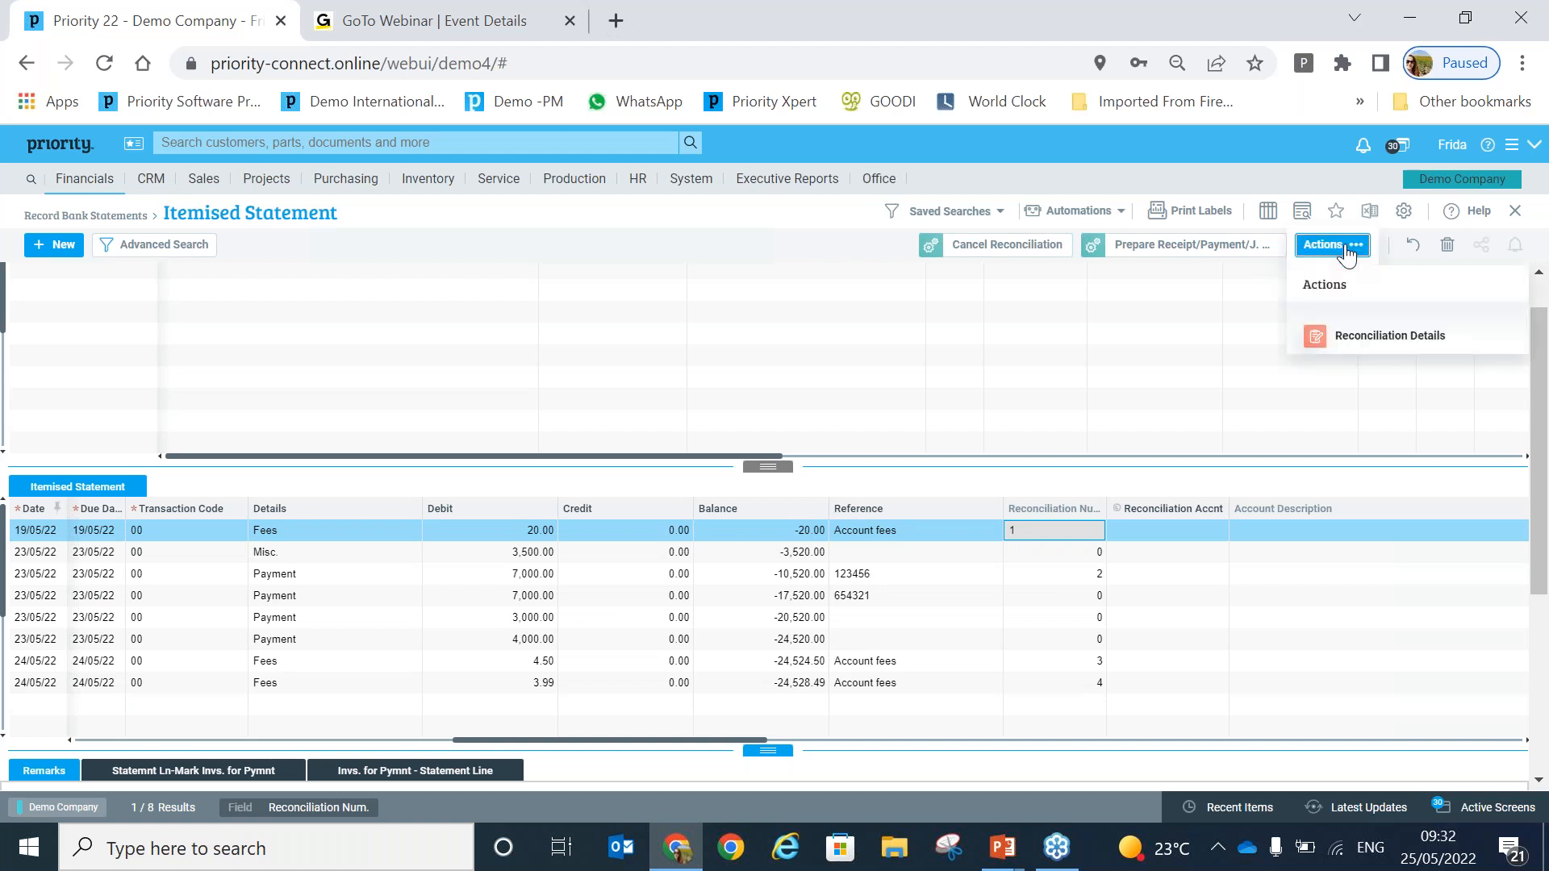
click(1418, 333)
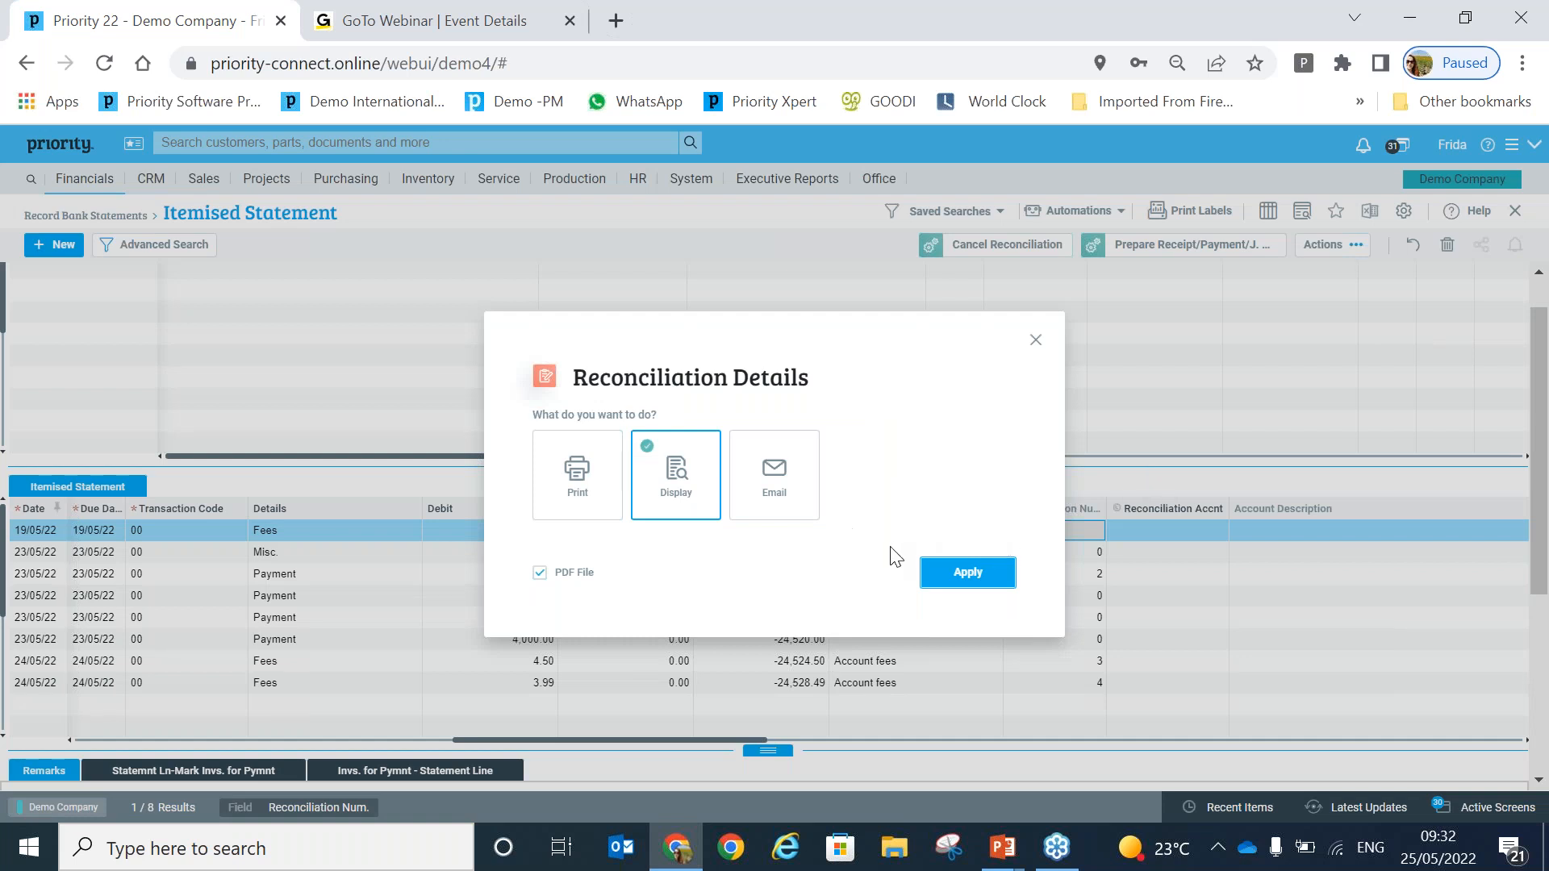
click(976, 573)
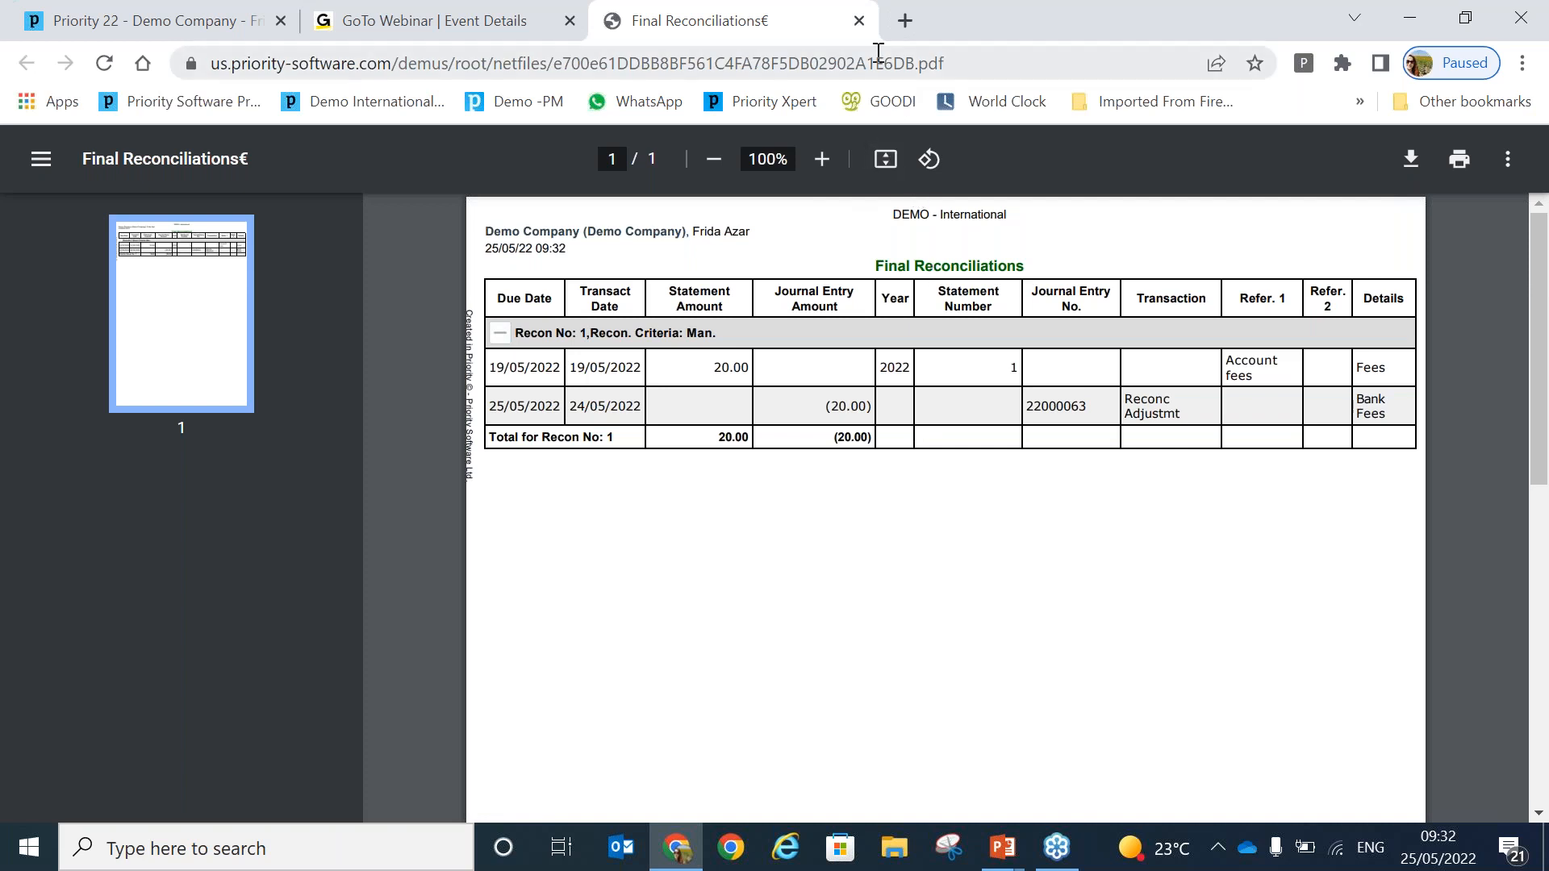
click(858, 21)
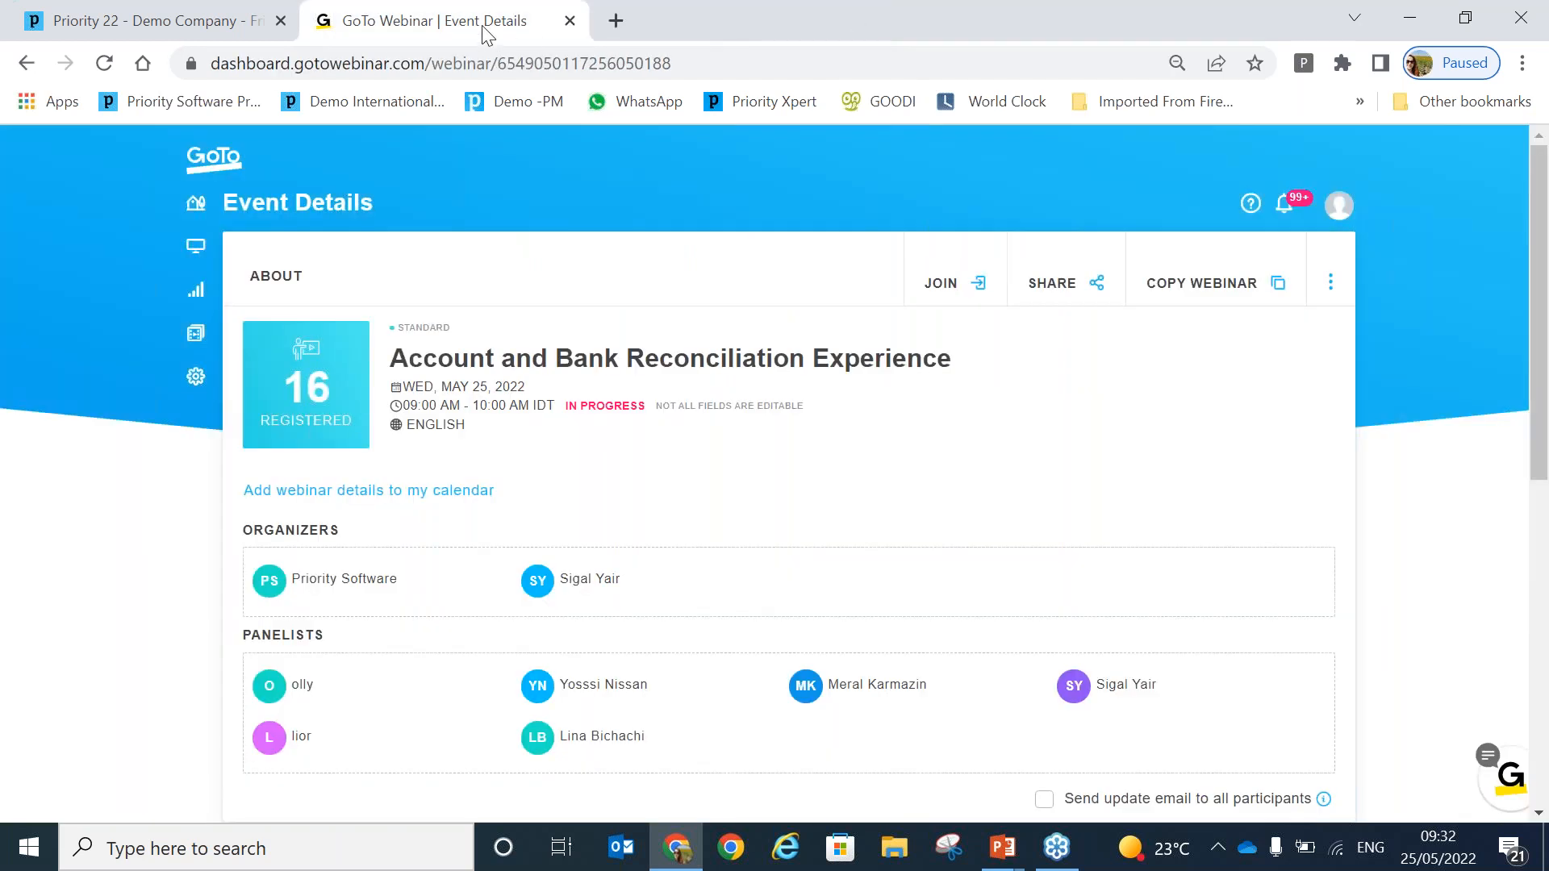
click(96, 18)
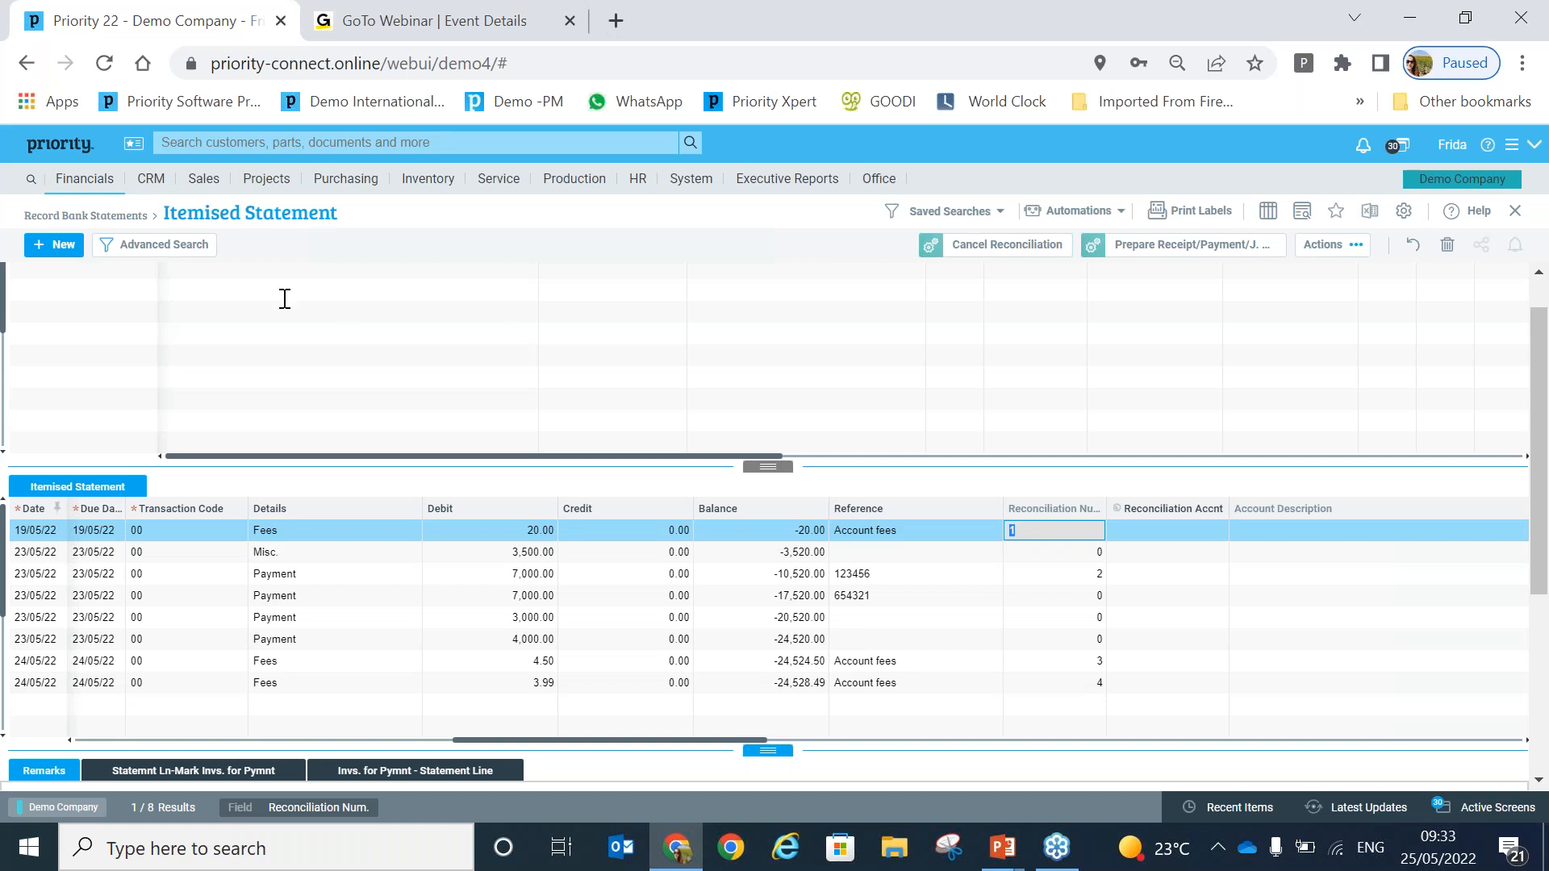
Return to the home page and review the Bank Reconciliations functions available in the Nominal Ledger's Reconciliations area
click(66, 155)
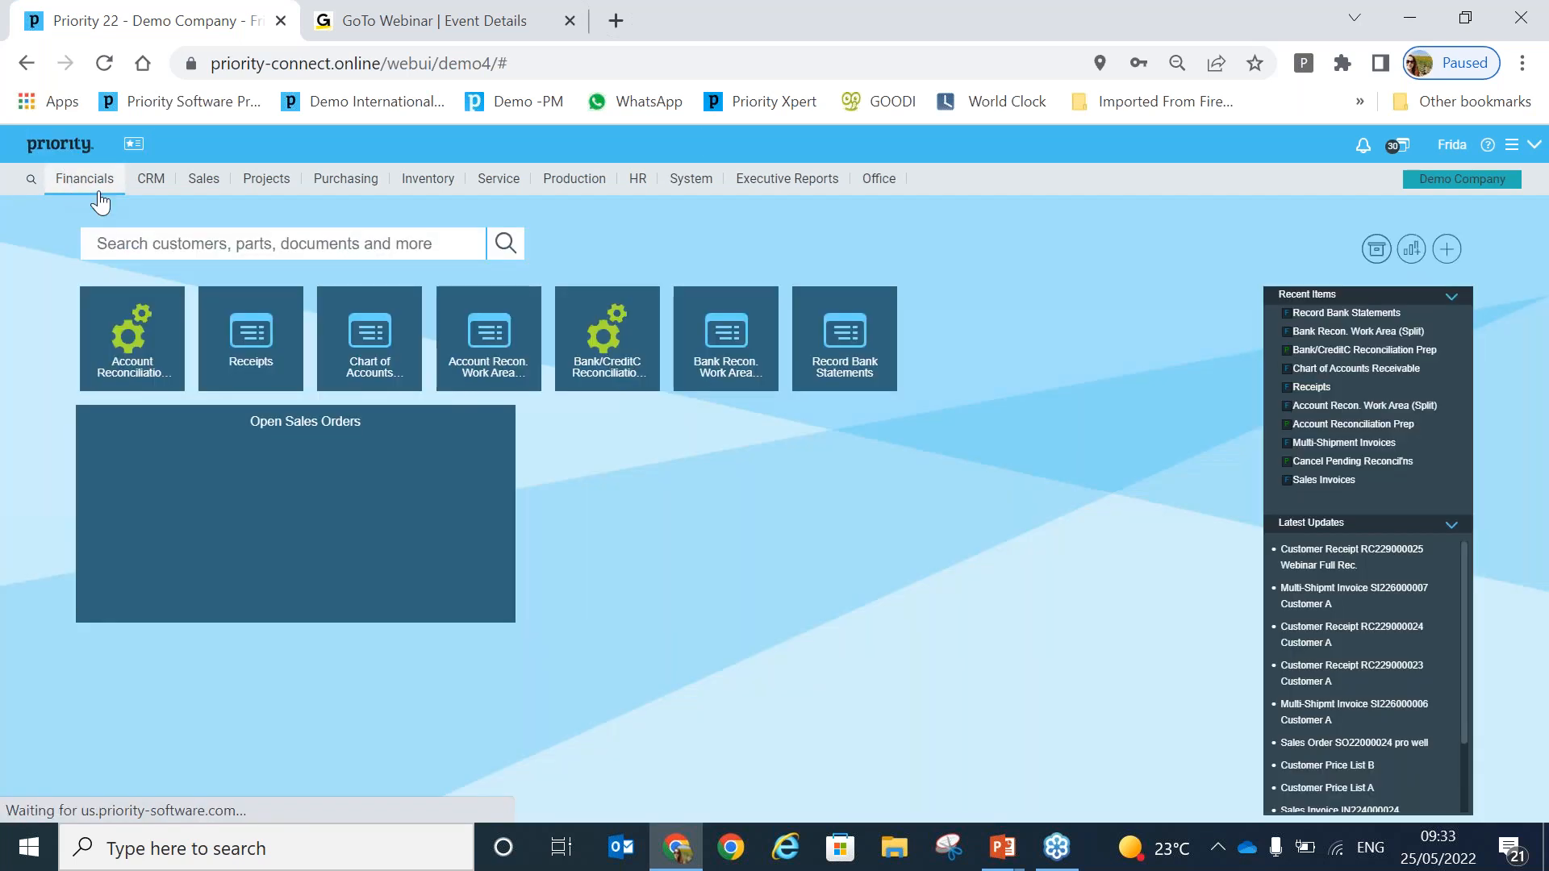
click(99, 195)
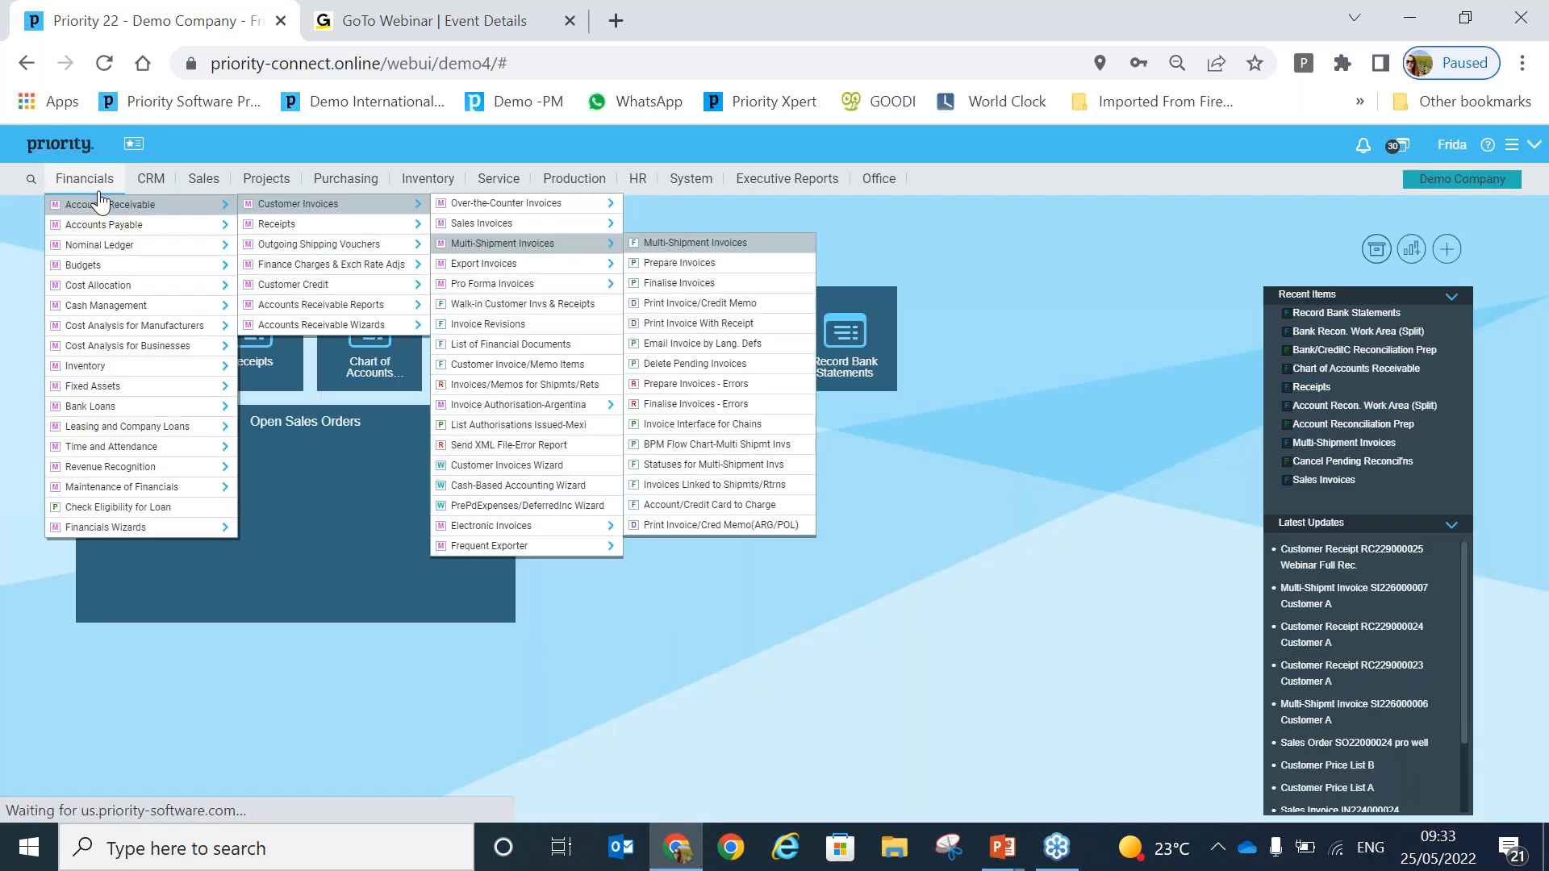
mouse_move(147, 249)
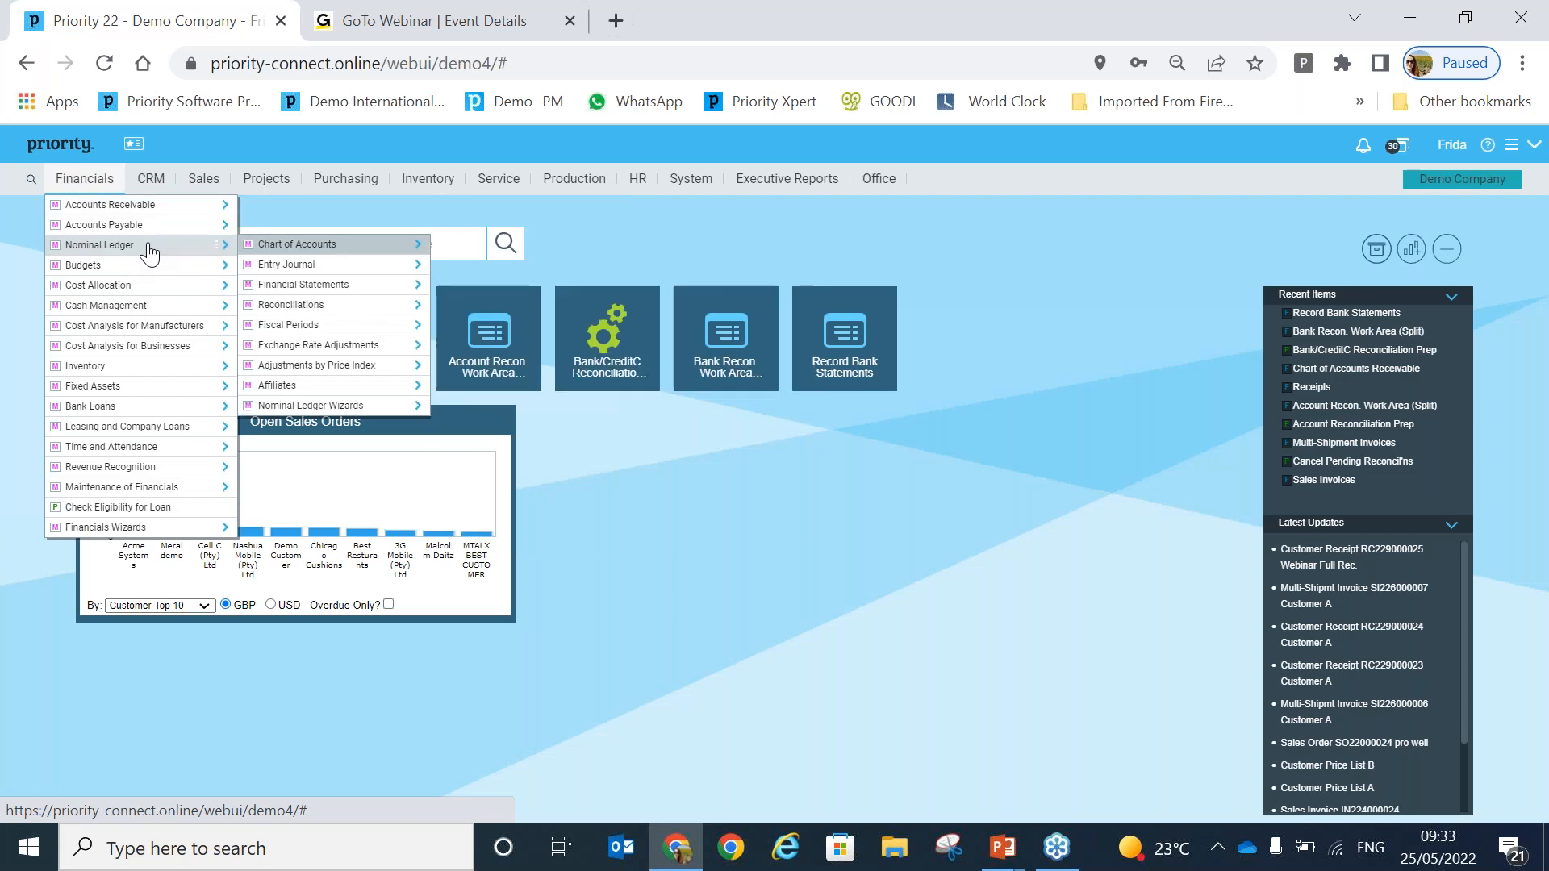
mouse_move(327, 306)
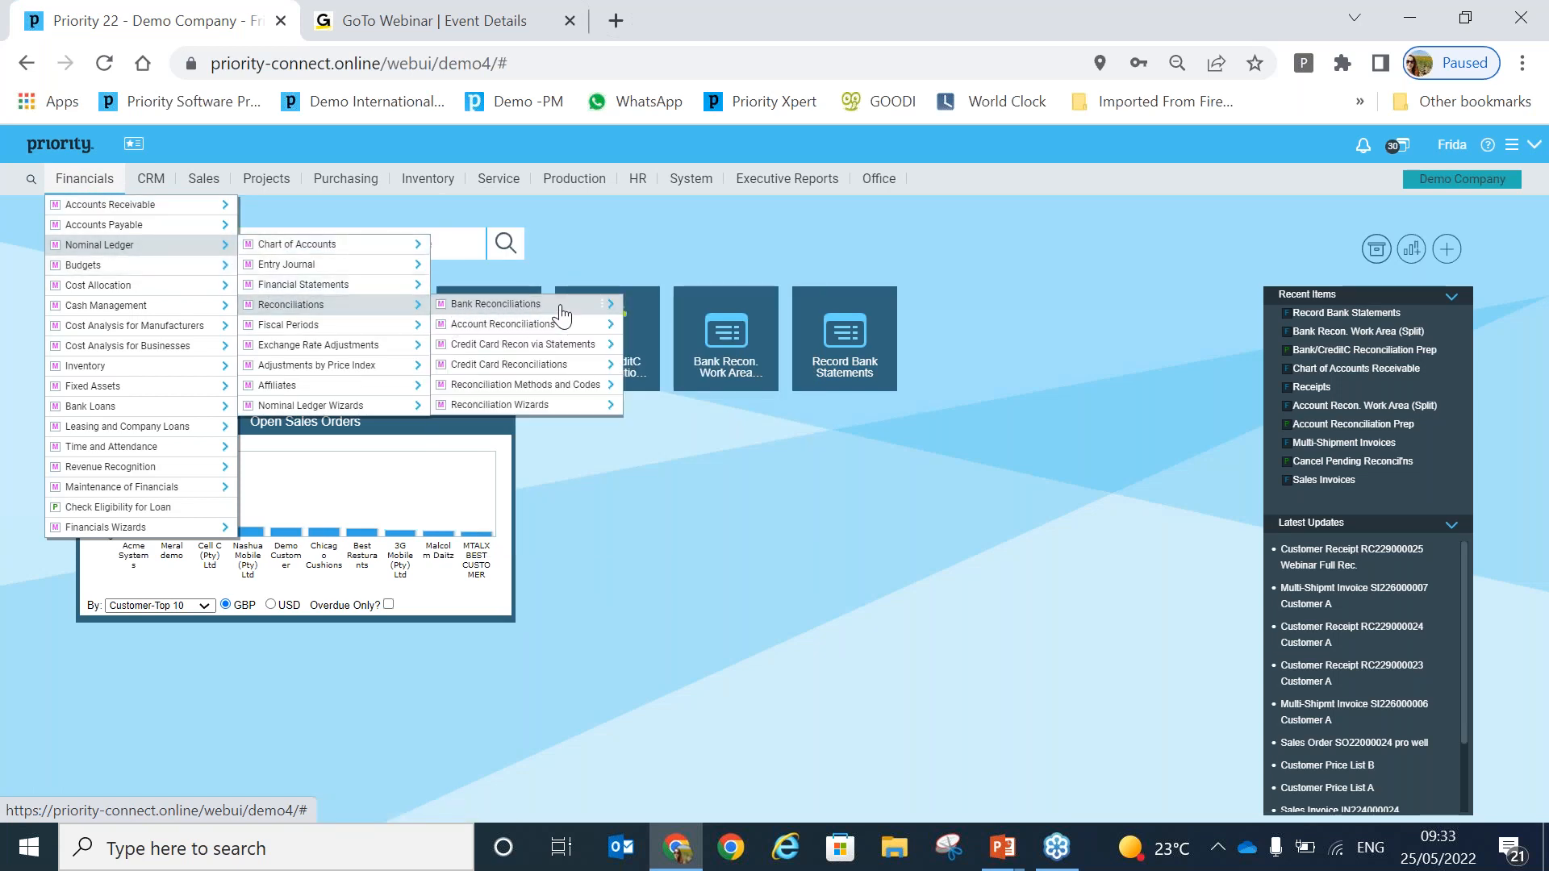
mouse_move(562, 313)
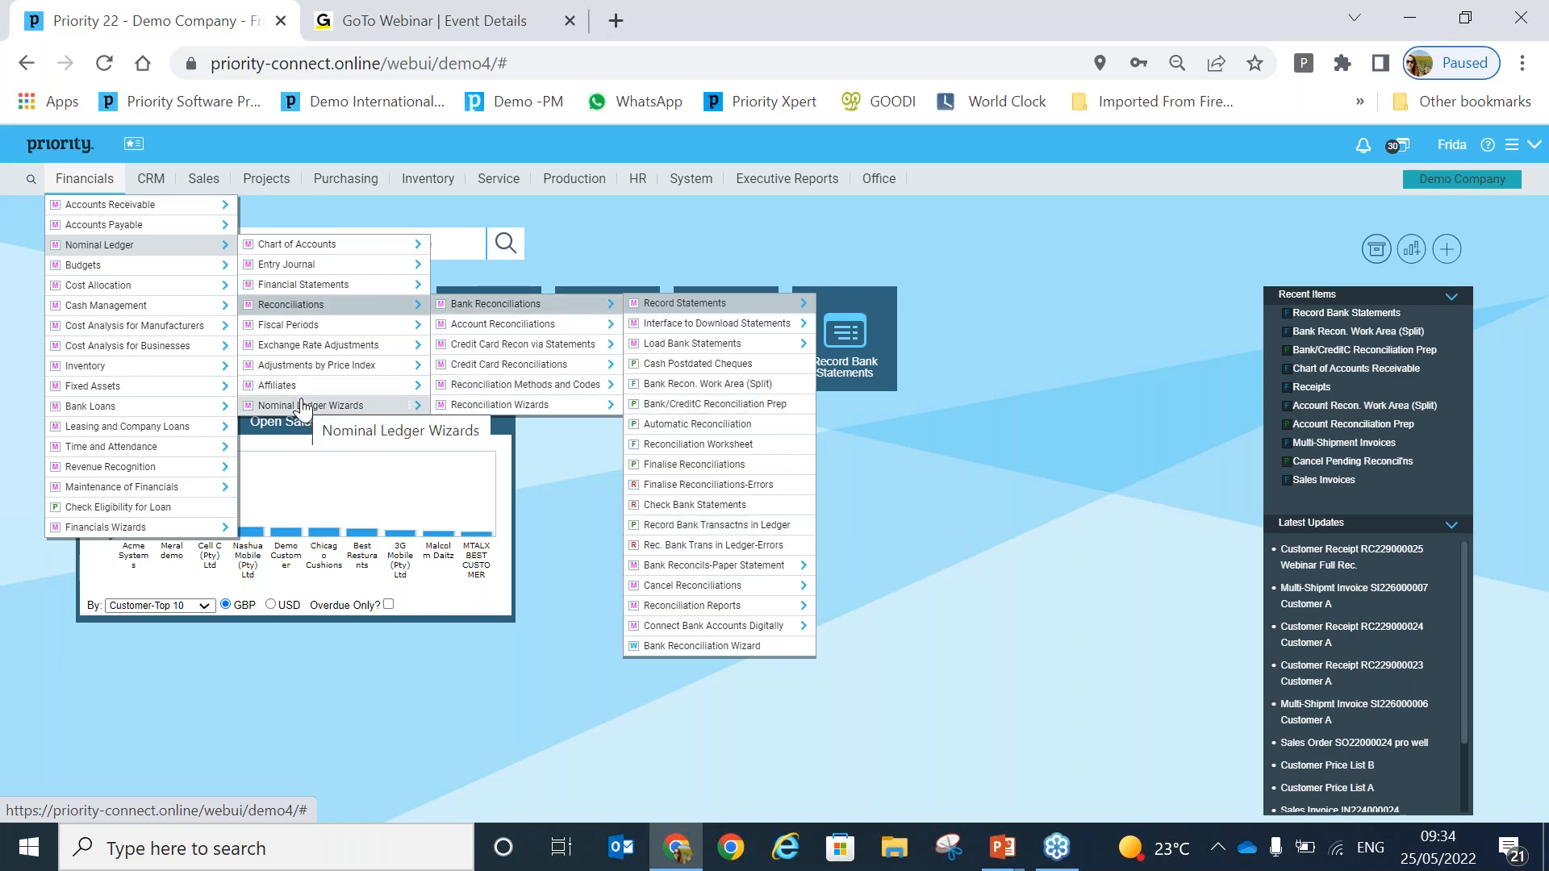
click(55, 149)
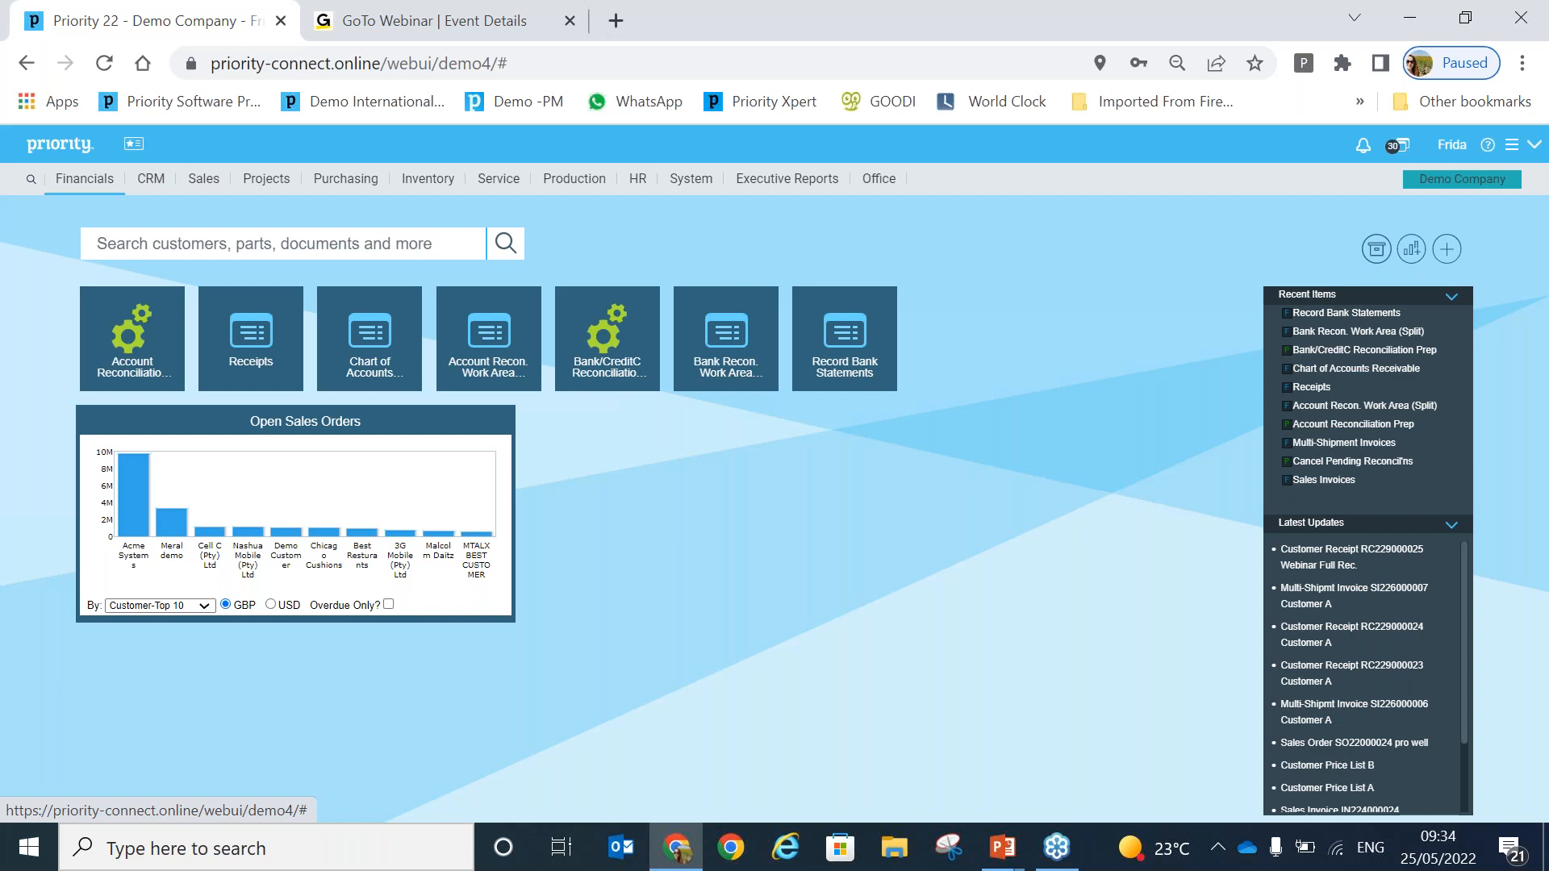
key(alt+Tab)
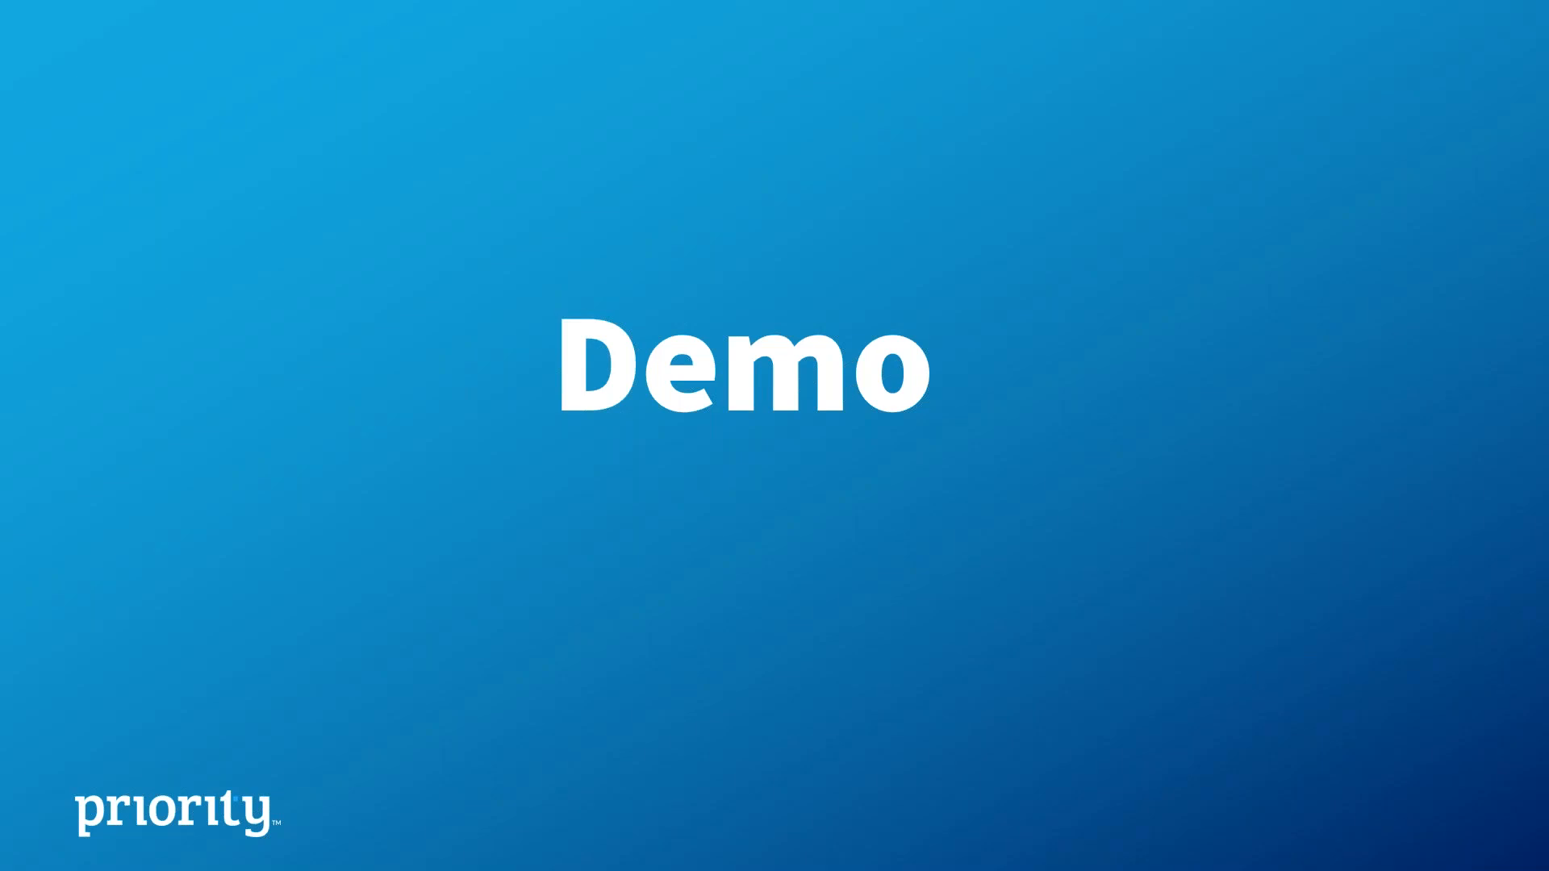
key(Right)
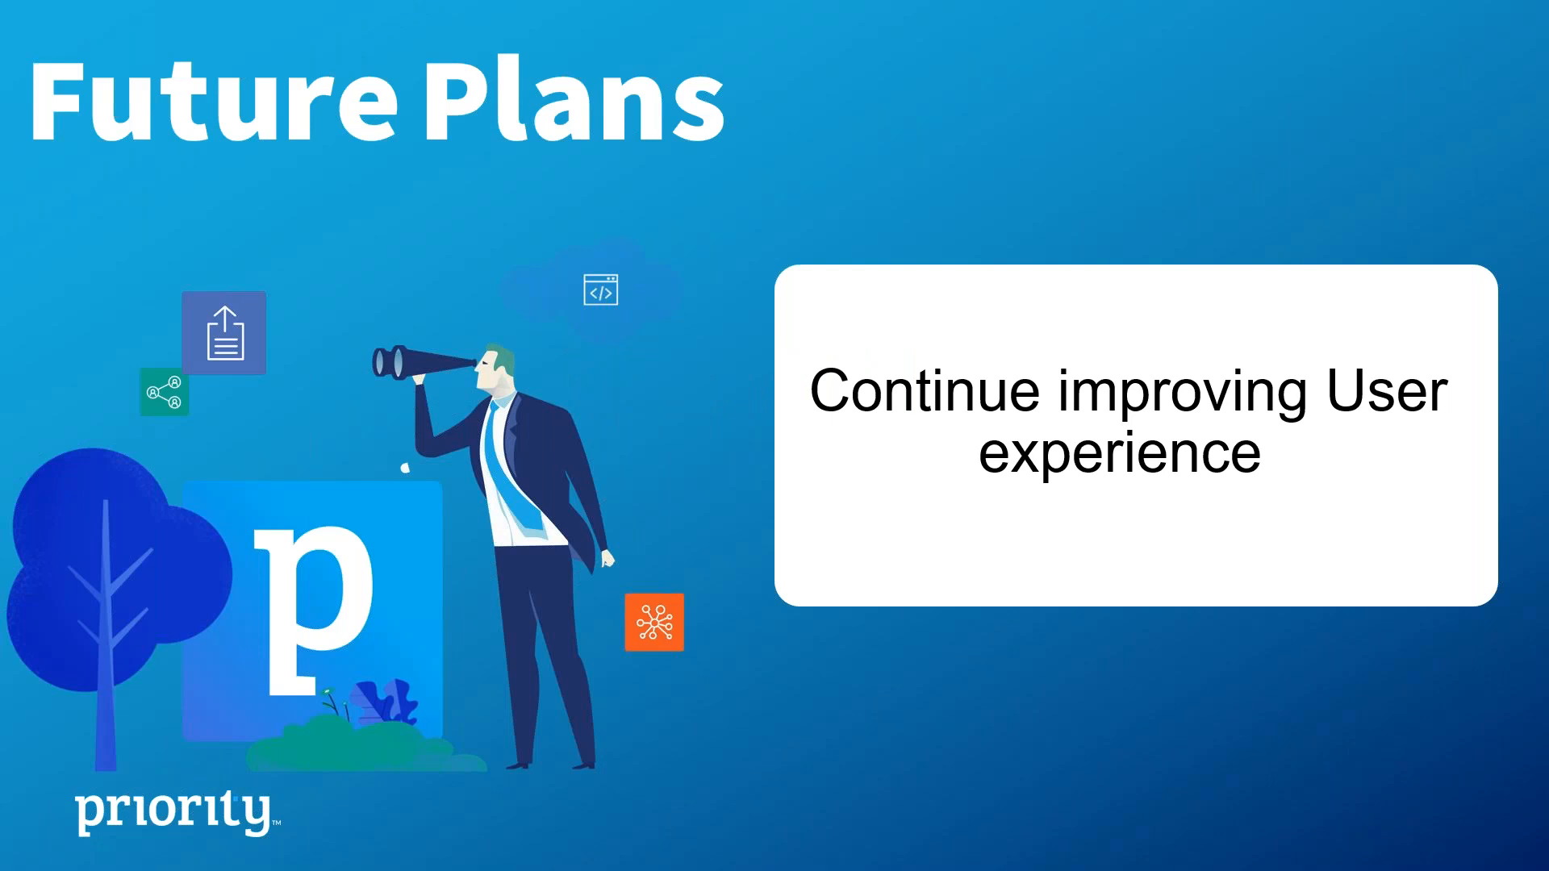